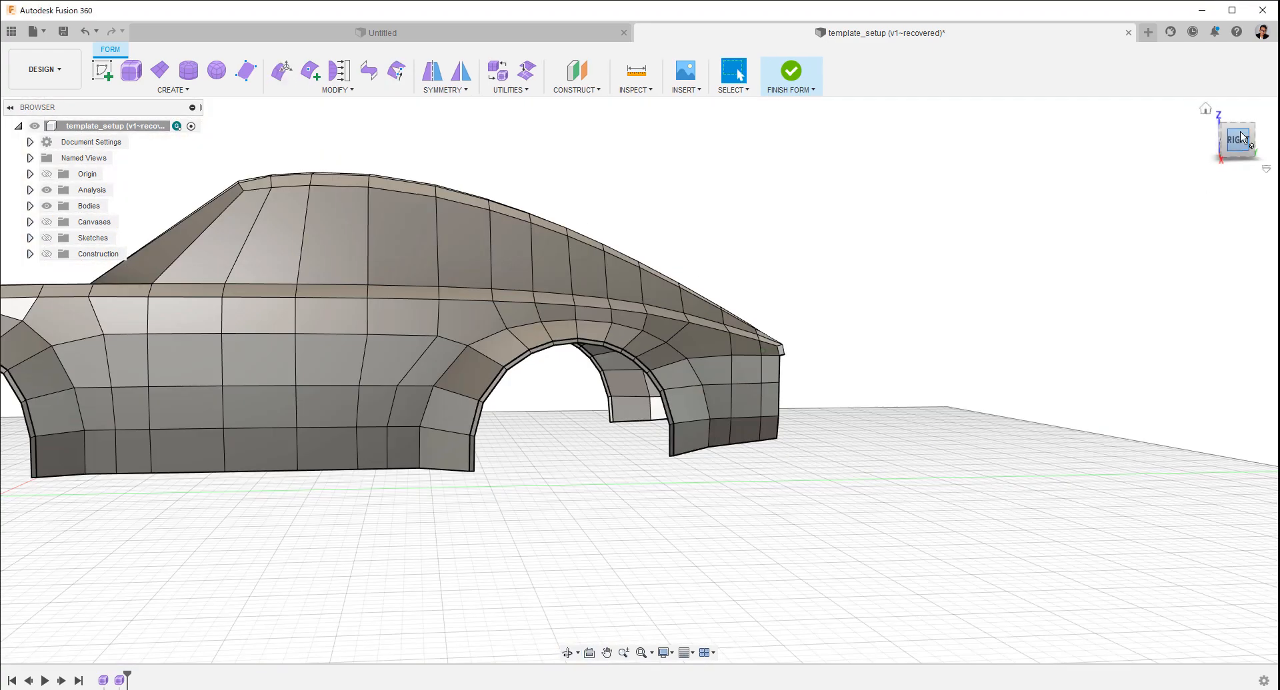
- Shift the tail strip's lower edge rearward to follow the side canvas outline
left_click(1241, 138)
scroll(581, 402, "down", 2)
scroll(546, 308, "up", 4)
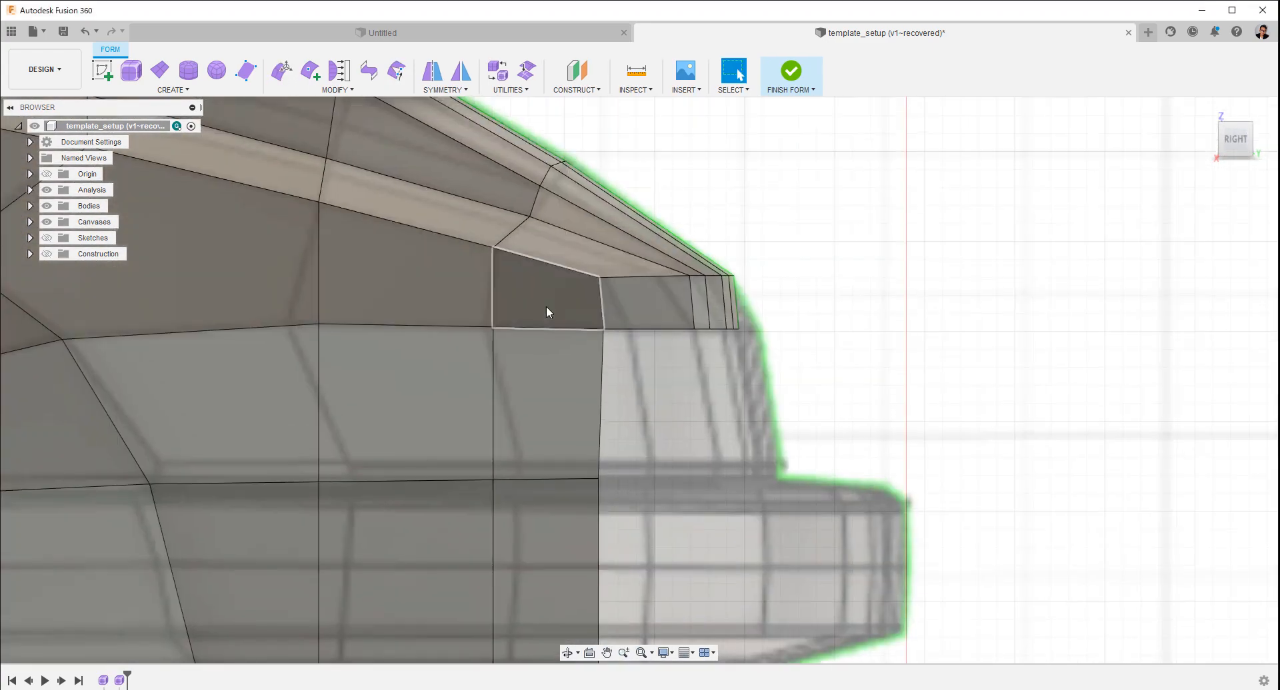
left_click_drag(740, 329, 765, 330)
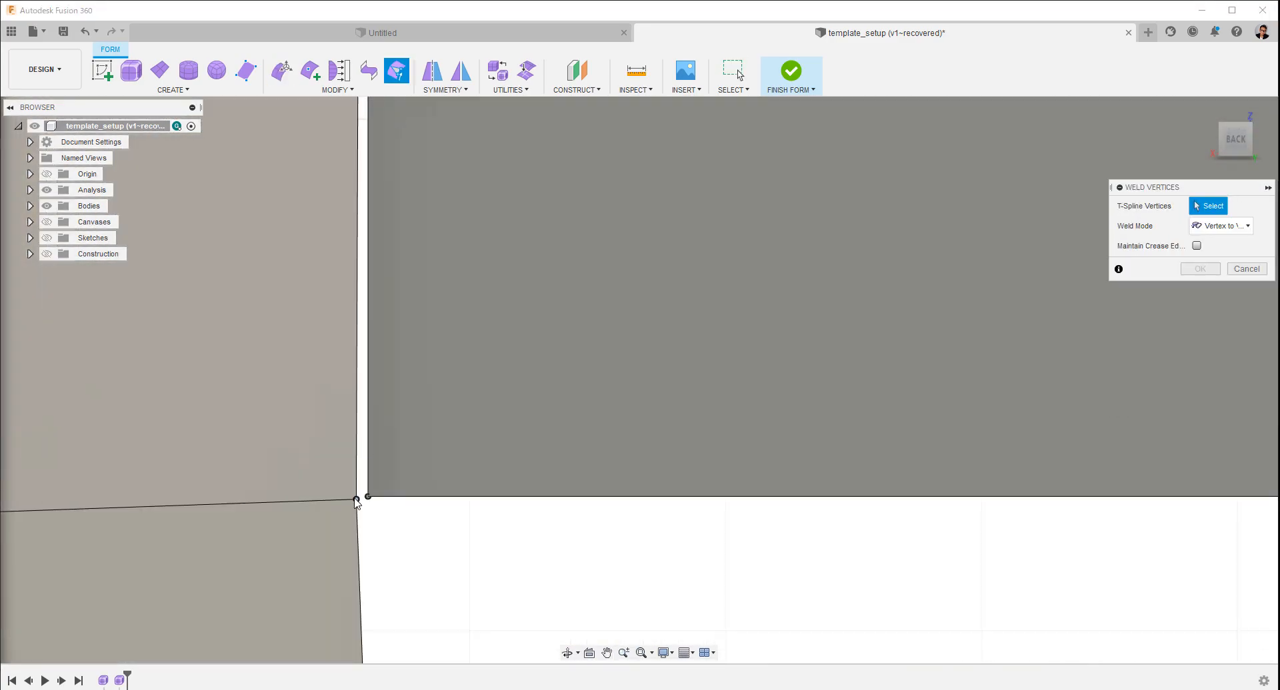
- Pull the ten lower edges of the strip beneath the tail farther down with Edit Form
right_click(526, 479)
left_click(577, 461)
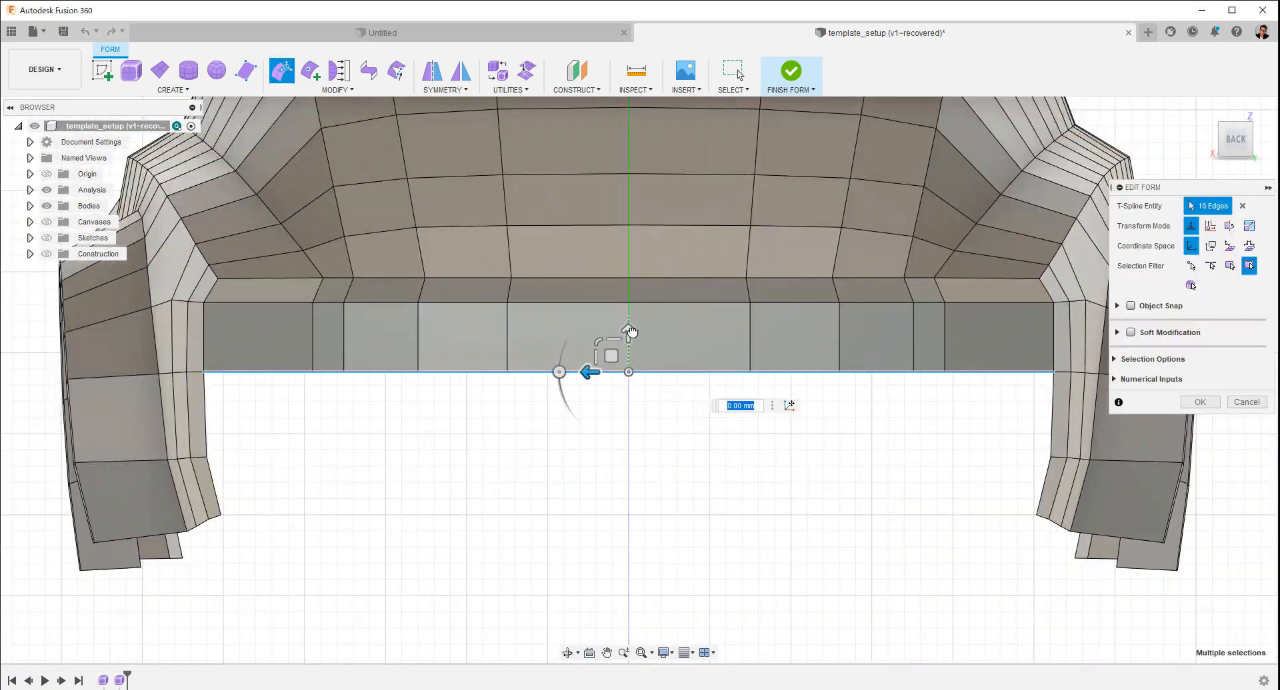
left_click_drag(631, 332, 608, 503)
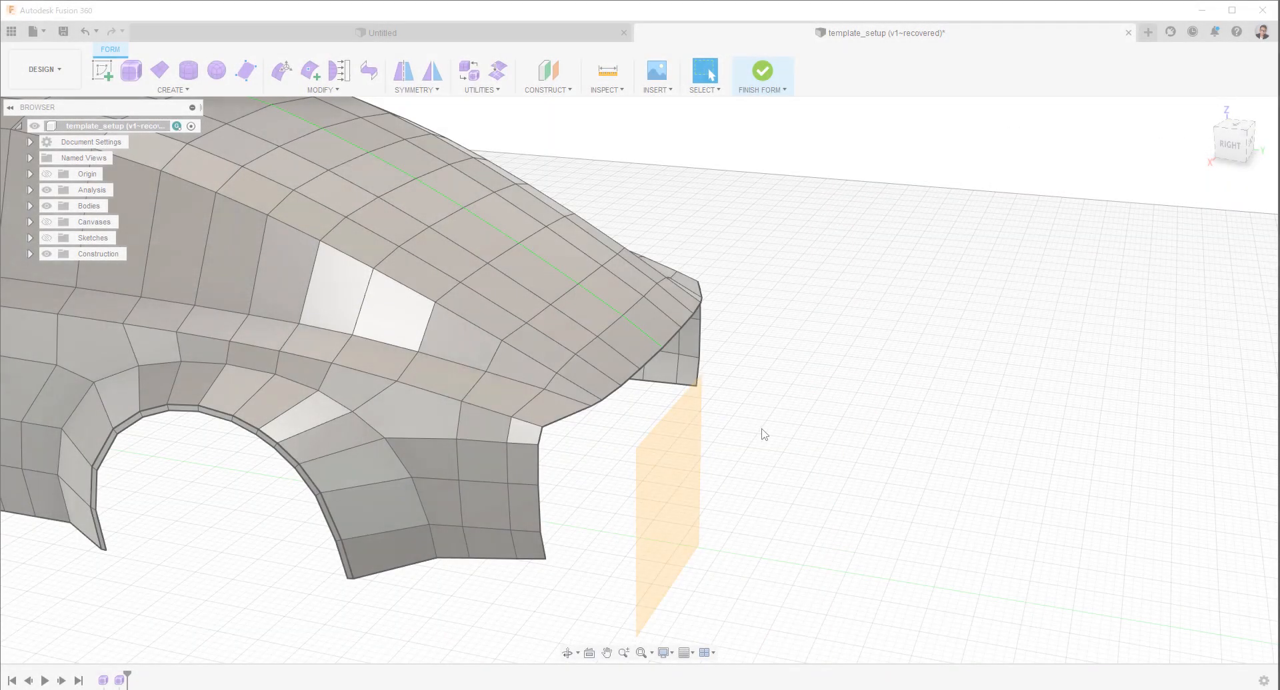
- Extrude the tail's complete rear edge loop downward into a vertical strip with Edit Form
middle_click_drag(763, 432, 580, 372, "shift")
middle_click_drag(742, 413, 904, 387, "shift")
double_click(893, 333)
middle_click_drag(896, 342, 851, 434, "shift")
scroll(849, 379, "up", 5)
right_click(849, 379)
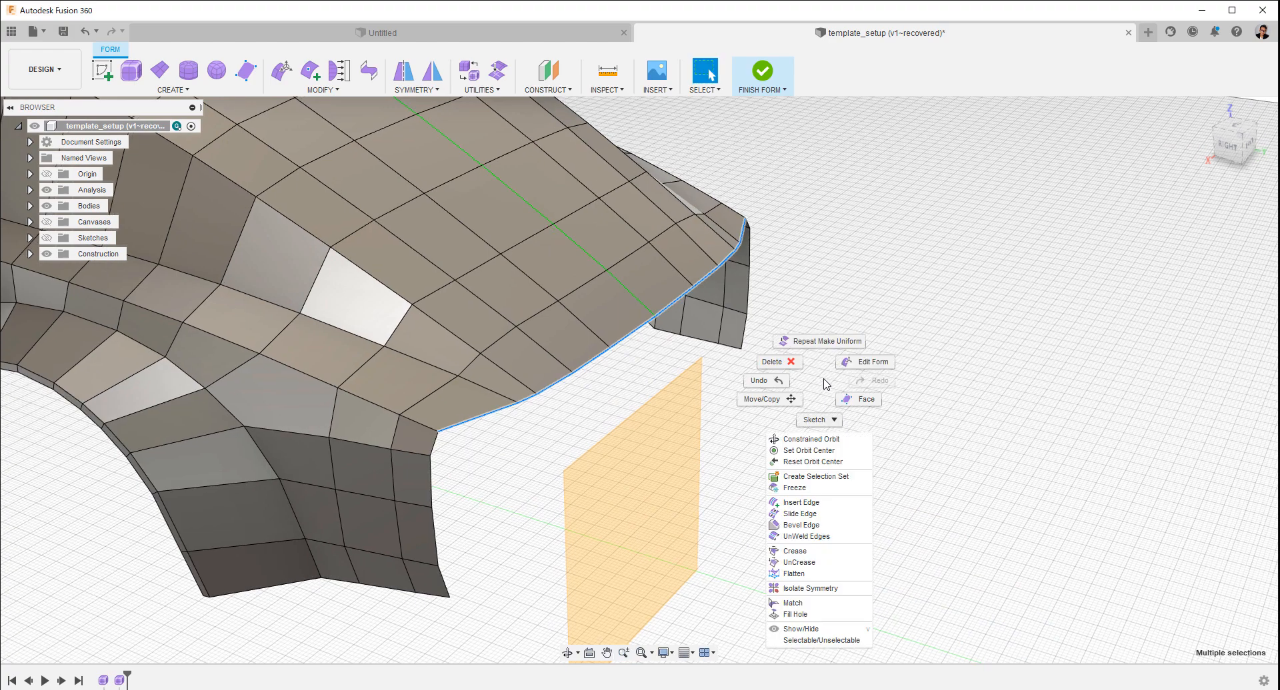
left_click(820, 341)
left_click_drag(644, 279, 644, 333)
left_click(1183, 401)
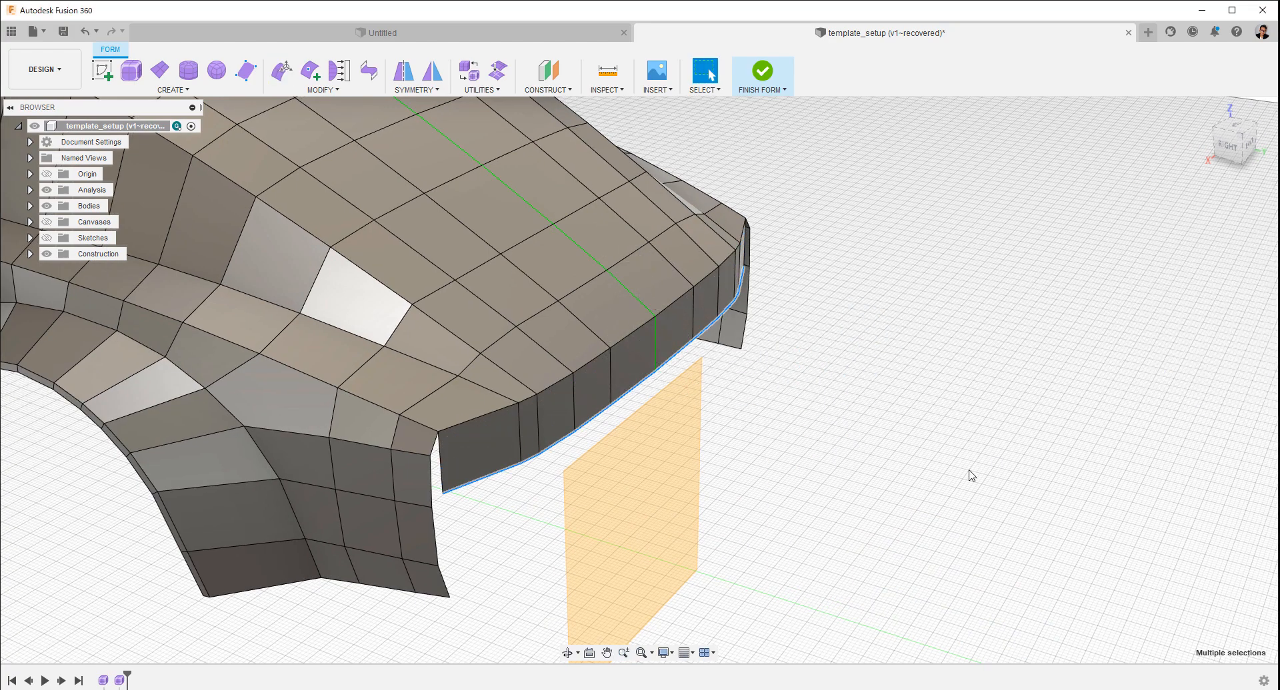
- Check the zebra stripes on the extruded rear strip in smooth display and return to box display
scroll(967, 440, "up", 3)
key("ctrl+3")
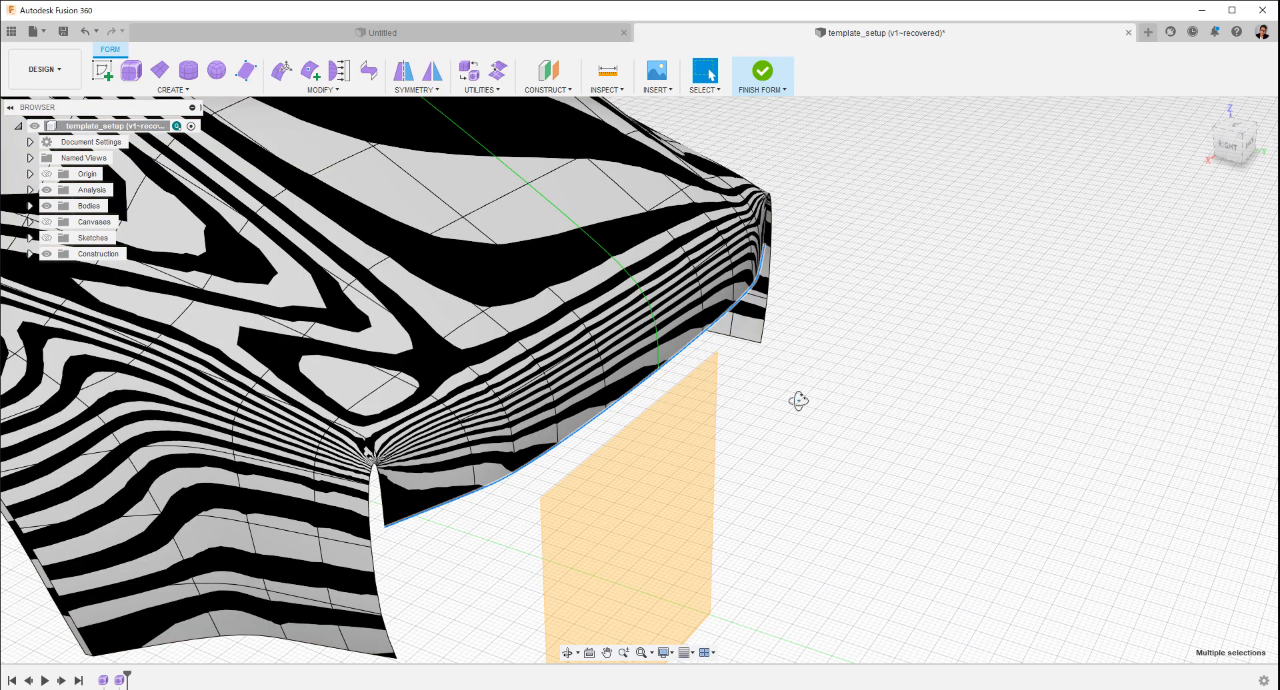
mouse_move(798, 399)
middle_mouse_down("shift")
mouse_move(782, 377)
mouse_move(811, 391)
mouse_move(805, 400)
middle_mouse_up("shift")
key("ctrl+1")
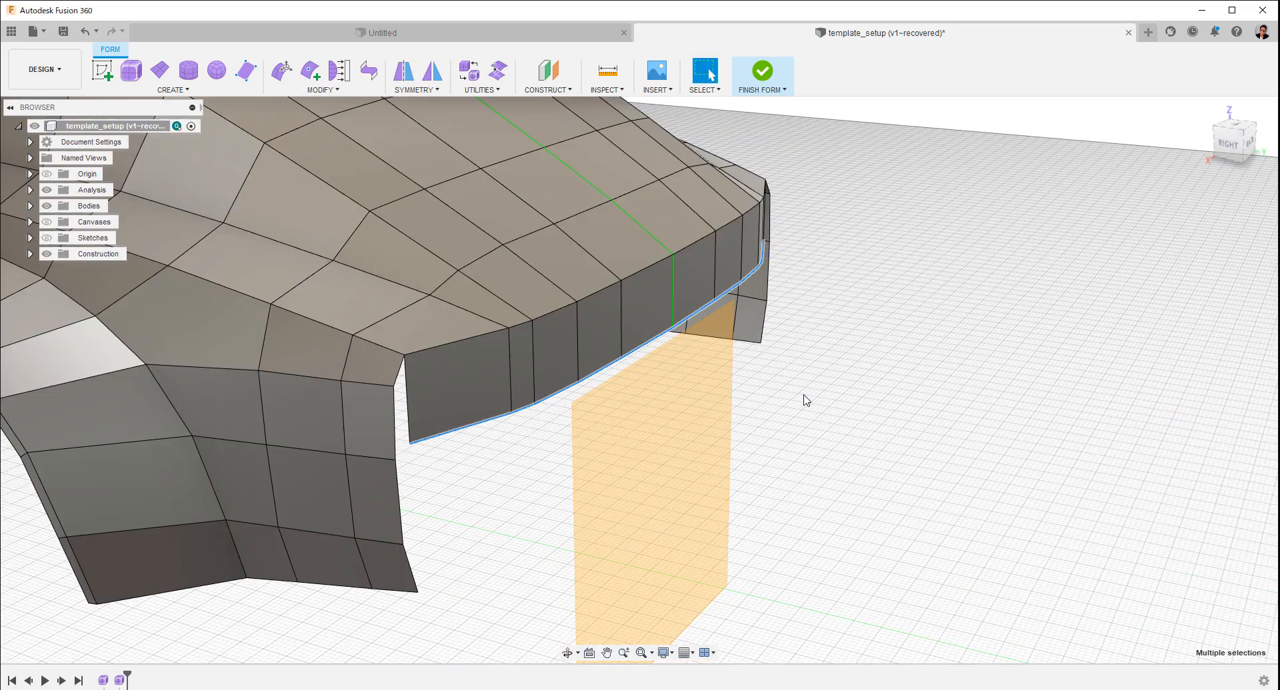
- Extrude only the rear edges on one side of the tail's symmetry line downward with Edit Form
left_click(825, 408)
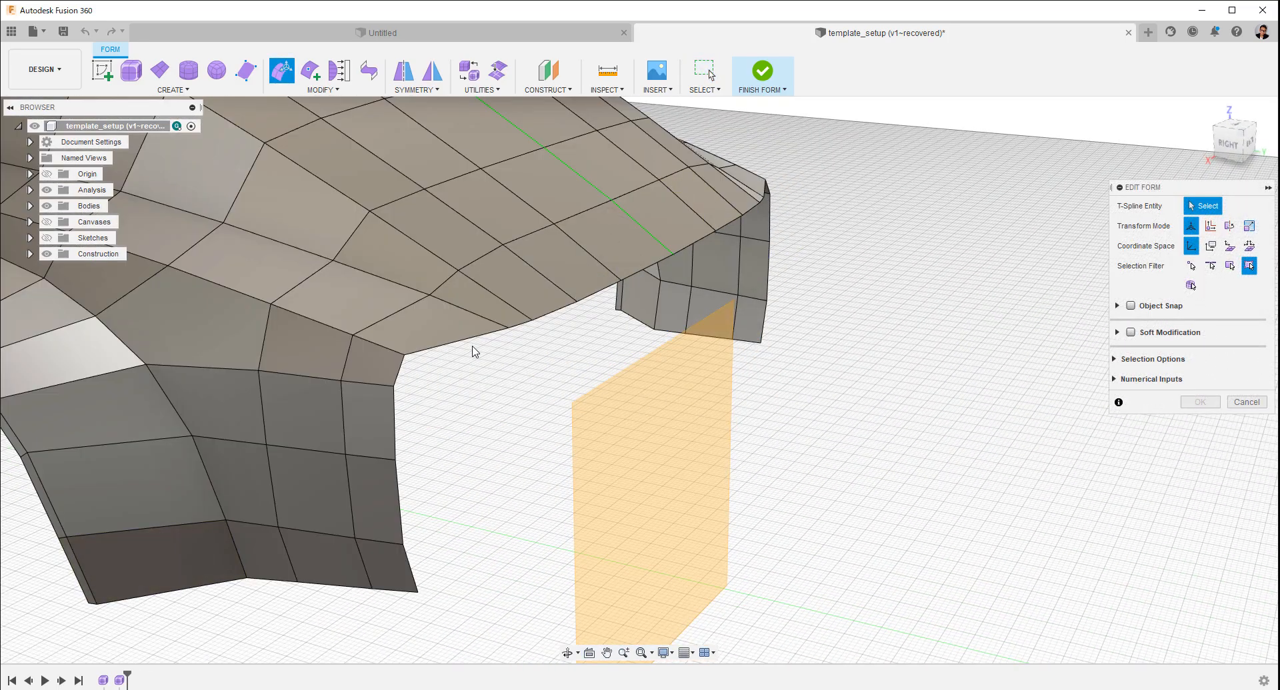
double_click(501, 341)
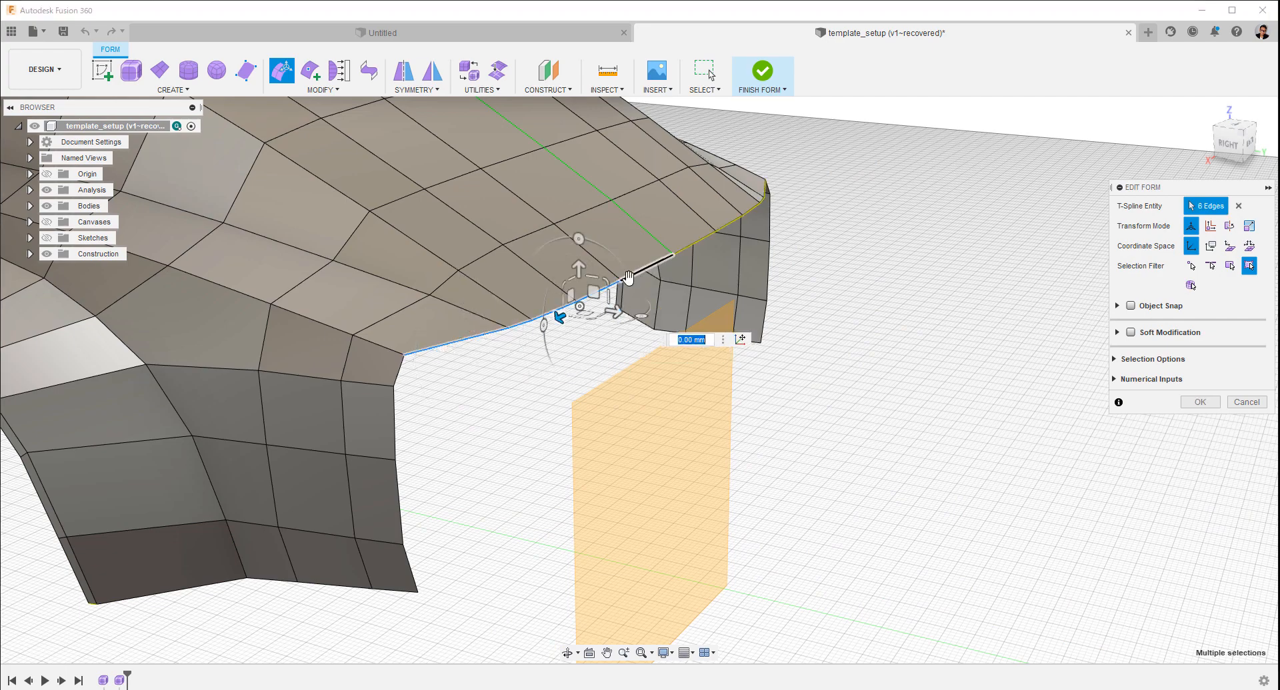
left_click_drag(581, 271, 581, 338, "alt")
left_click(765, 388)
left_click(672, 327)
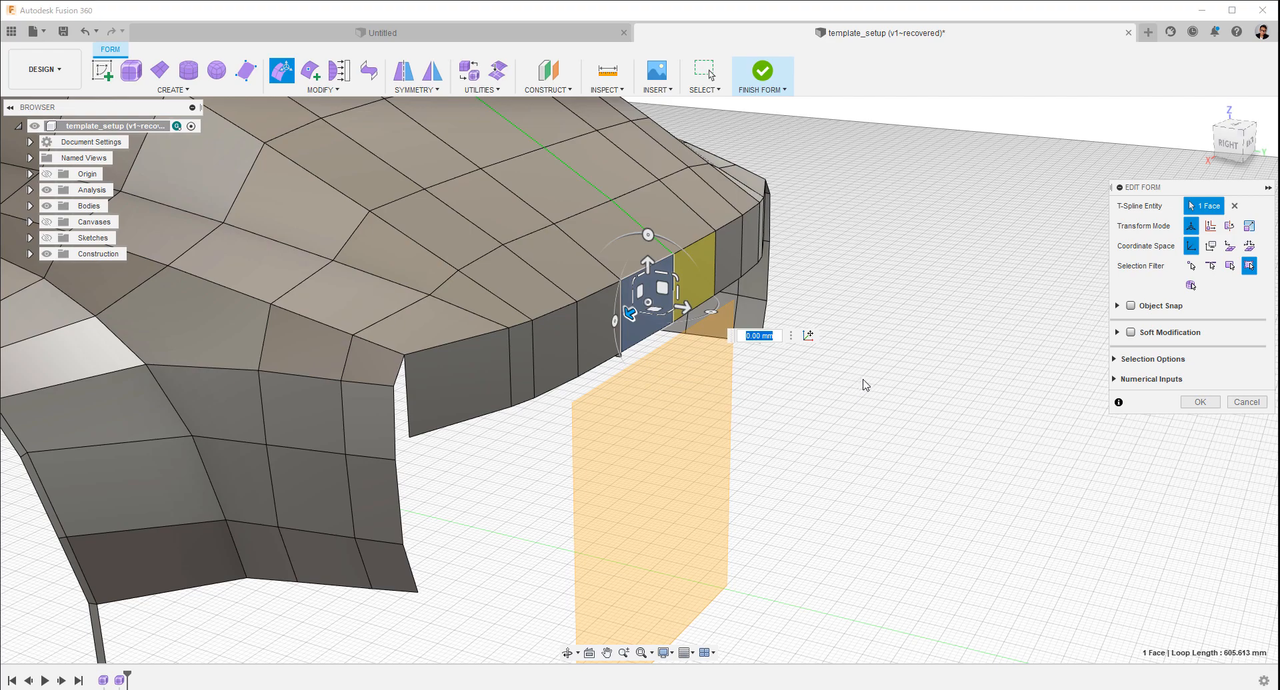
- Examine the zebra stripes where the strip crosses the symmetry line in smooth display
key("alt+3")
left_click(859, 441)
middle_click_drag(859, 440, 783, 444, "shift")
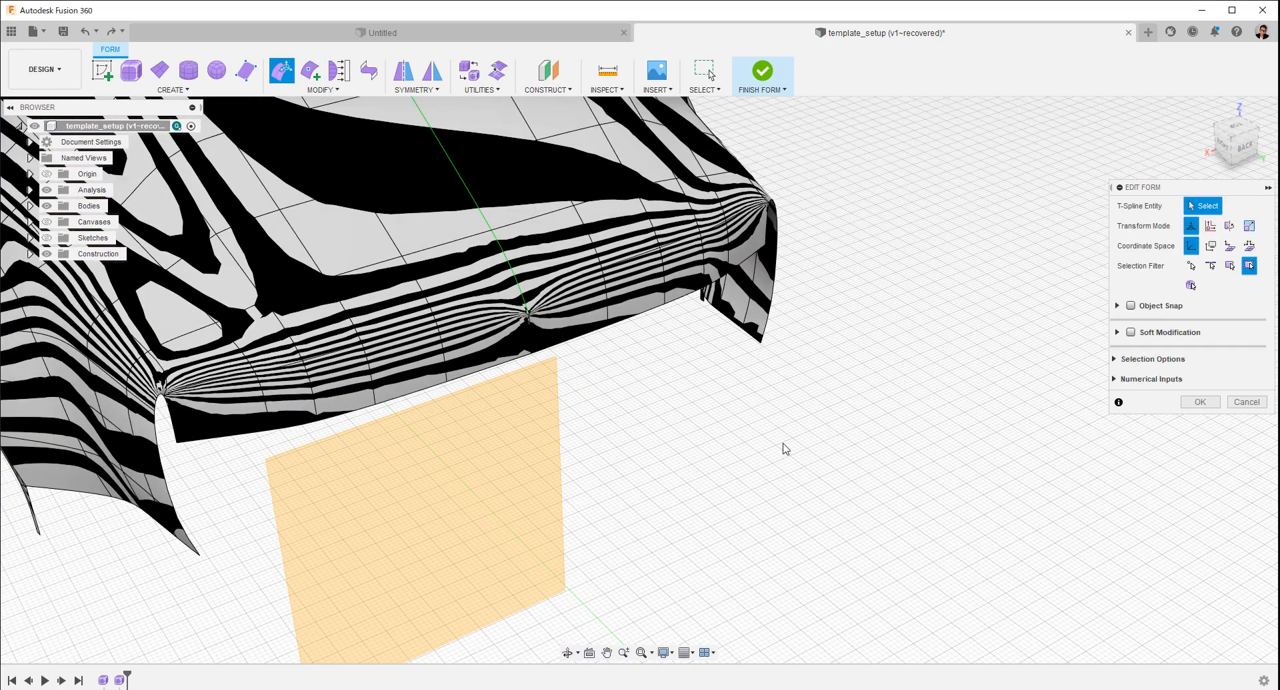
middle_click_drag(565, 325, 786, 465, "shift")
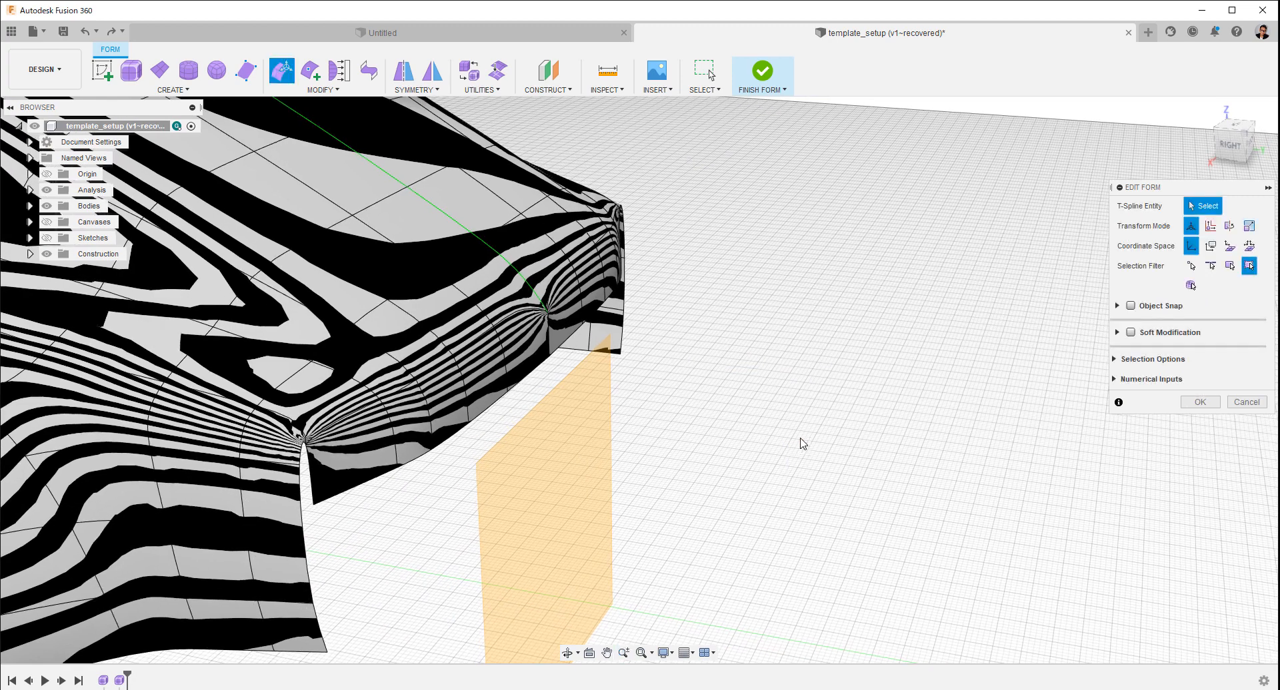
- Run AutoRepair on the T-Spline body with Repair Body to fix the strip's central seam
left_click(480, 90)
left_click(490, 120)
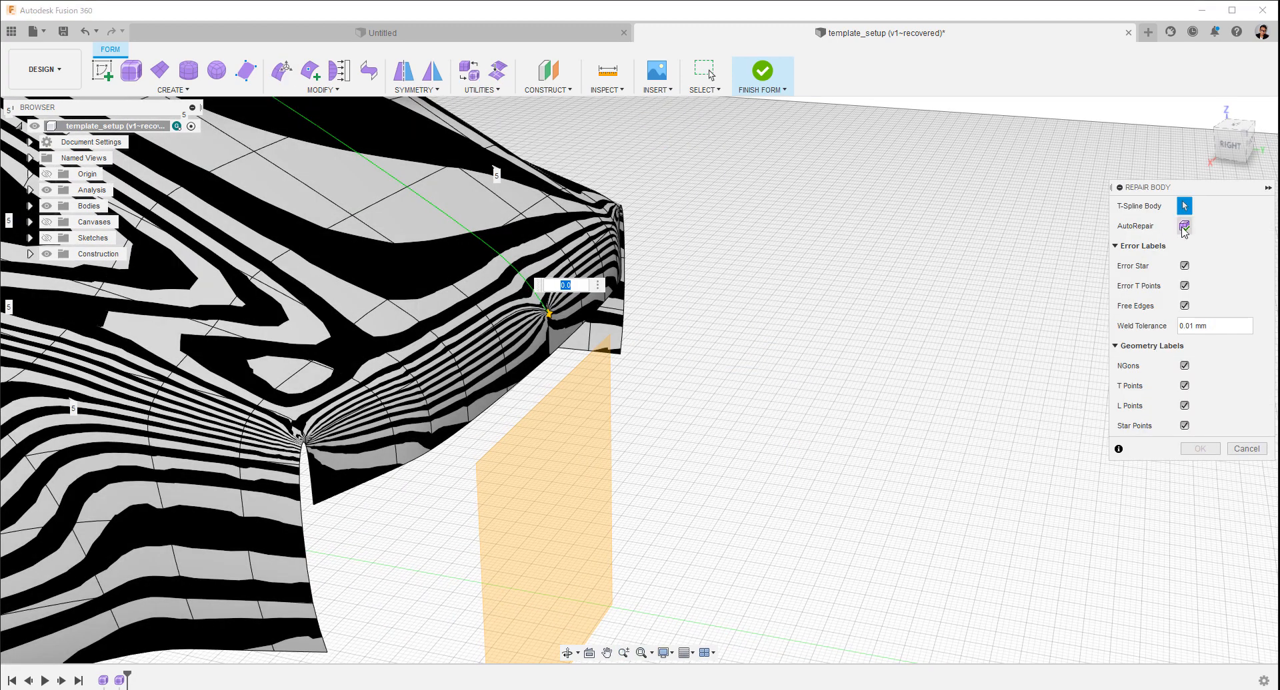
left_click(1184, 227)
left_click(1199, 449)
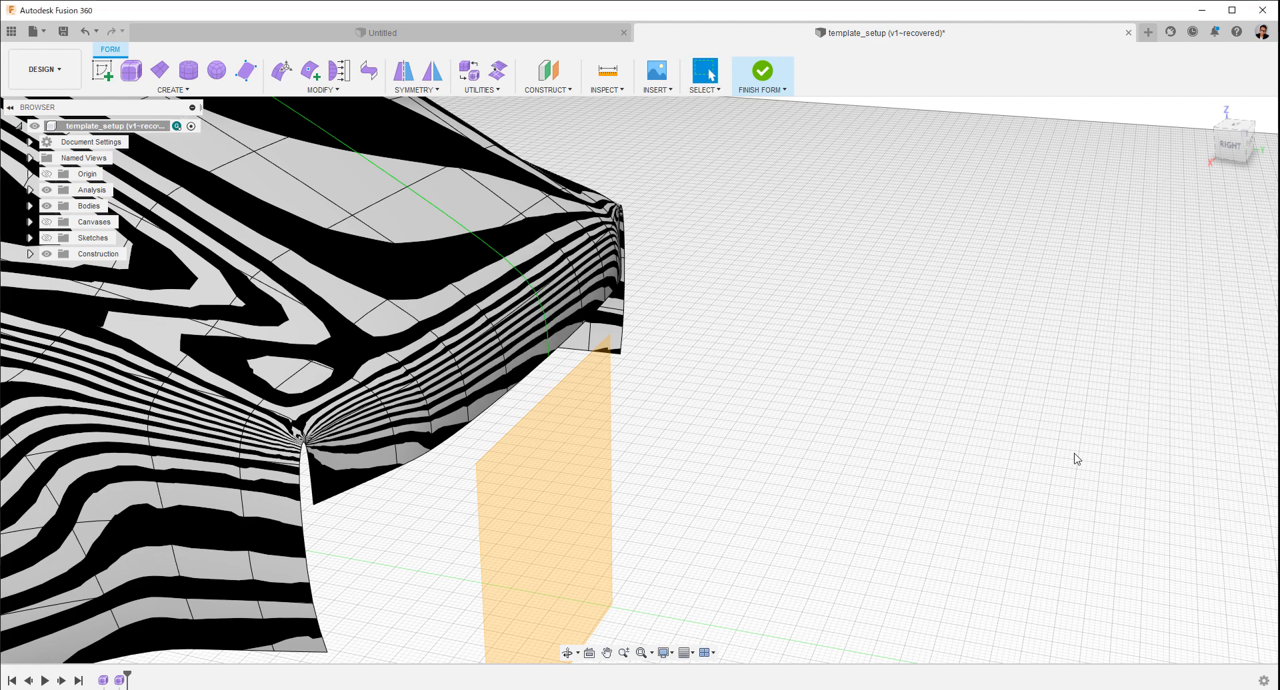
- Restore the box display and undo the repair and the rear strip extrusion
middle_click_drag(1074, 456, 1047, 477, "shift")
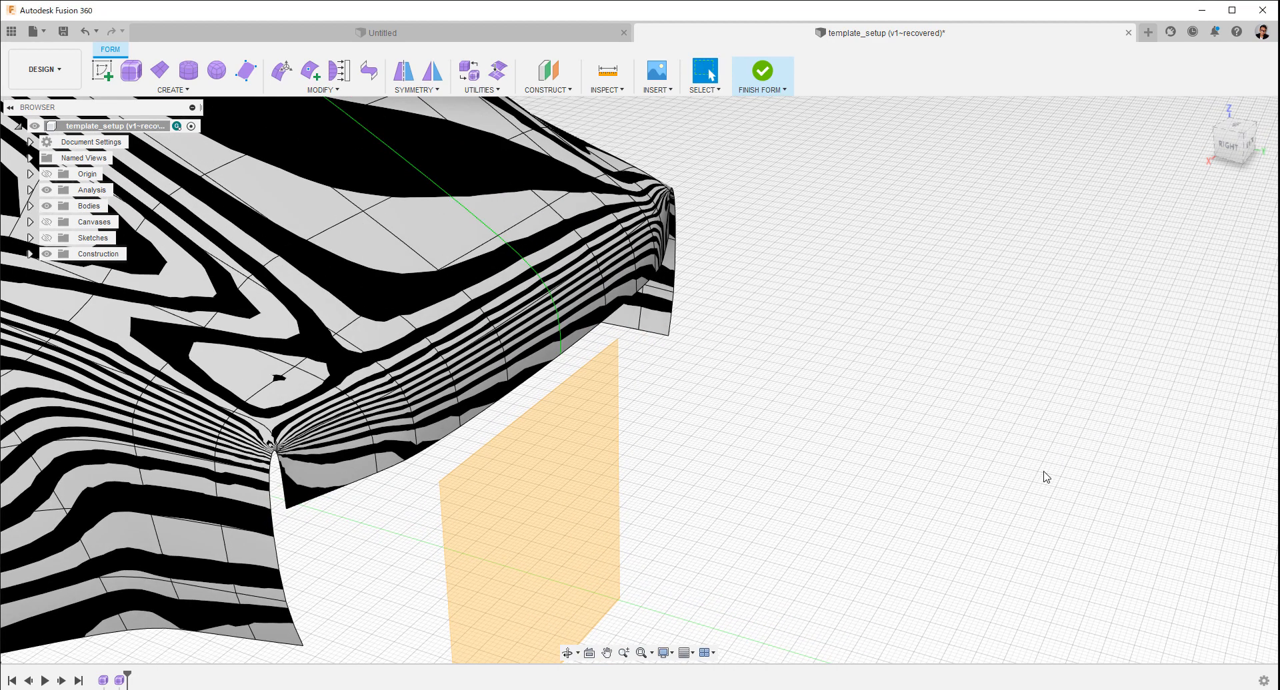
key("alt+1")
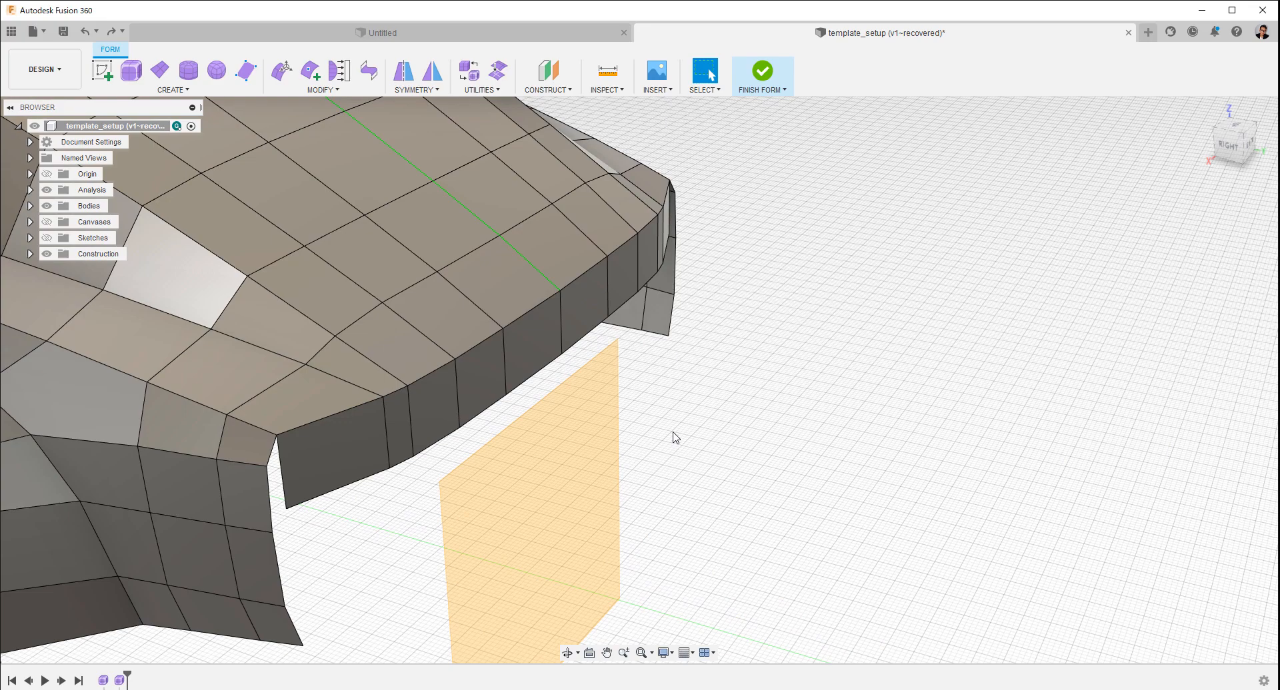
key("ctrl+z")
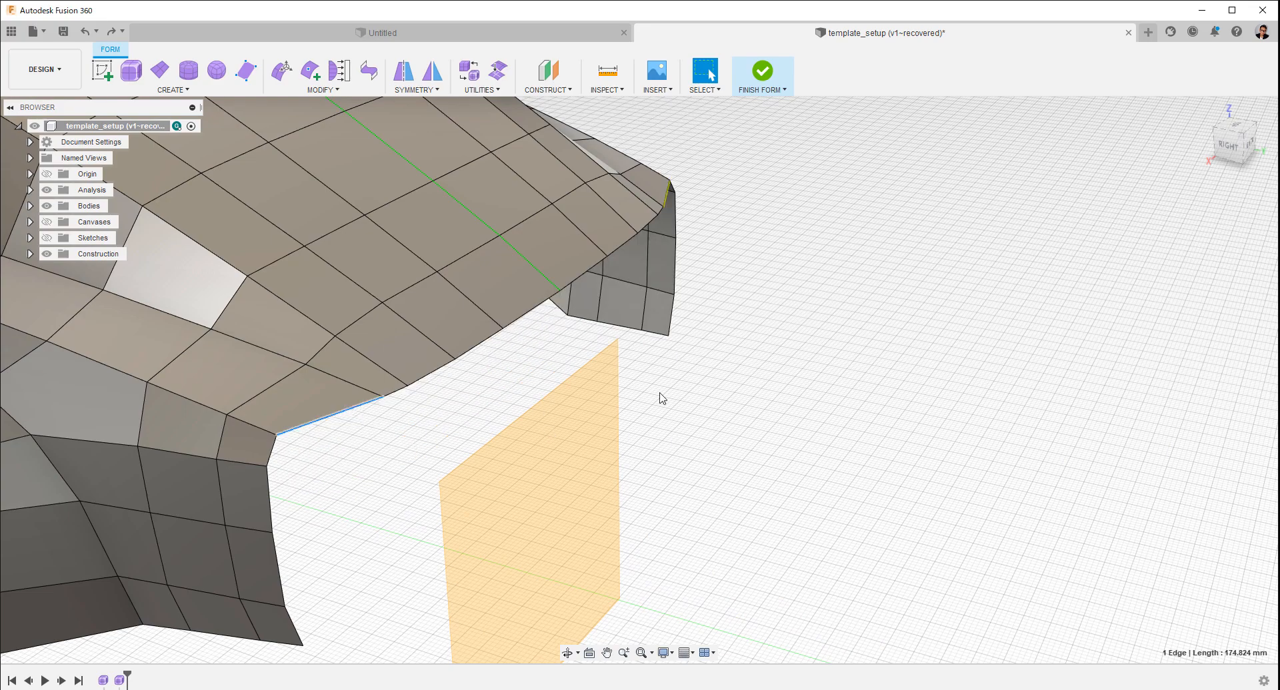
- Select the tail's complete rear edge loop and hide the construction geometry
middle_click_drag(662, 398, 787, 289, "shift")
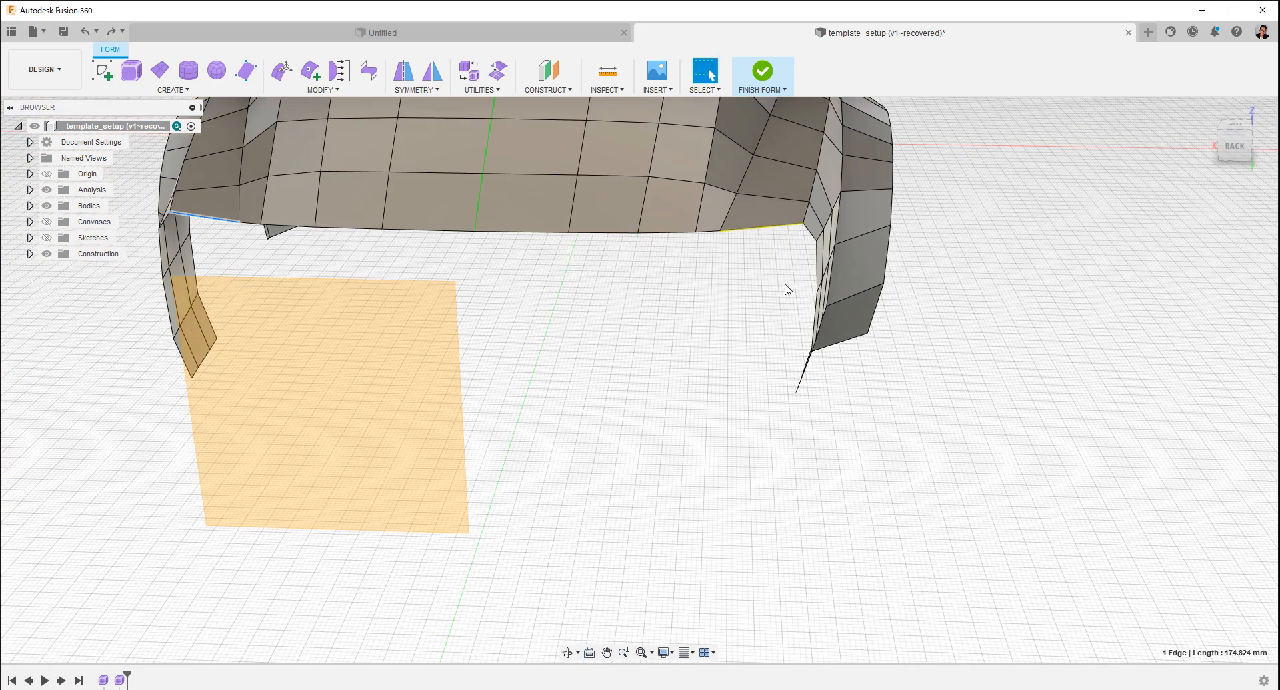
double_click(766, 231)
middle_click_drag(595, 360, 184, 310, "shift")
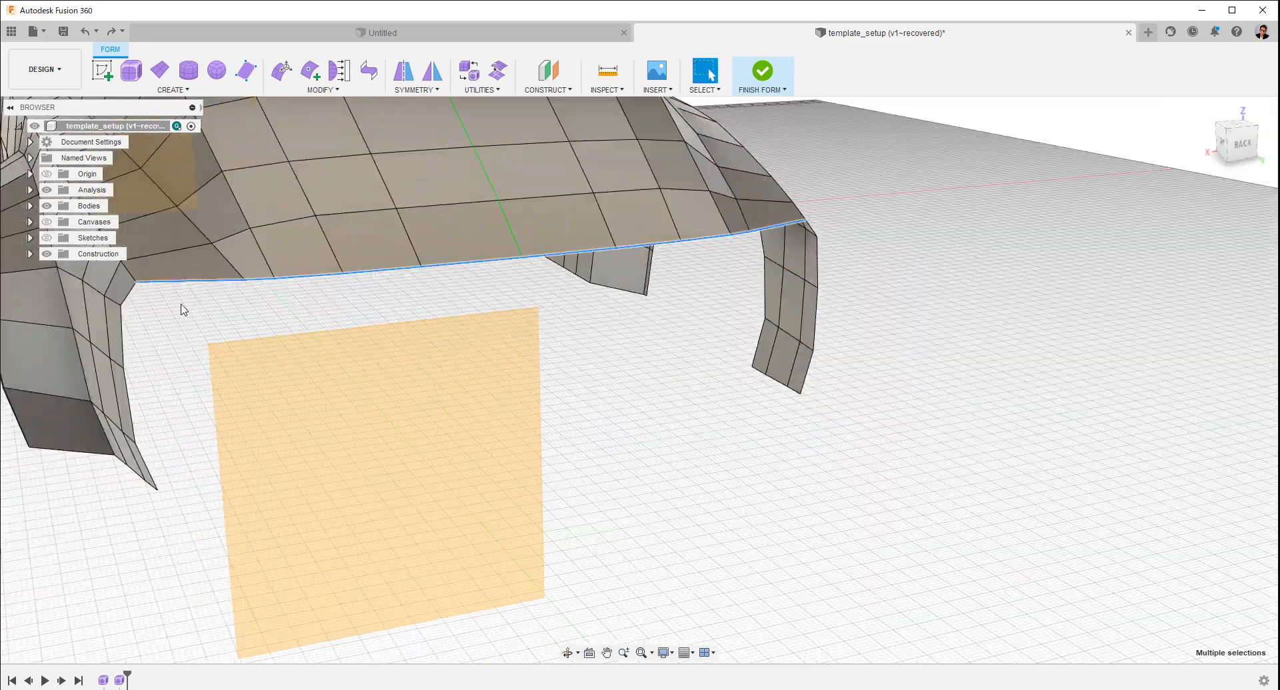
left_click(47, 254)
middle_click_drag(603, 394, 706, 509, "shift")
- Extrude the ten selected rear edges straight down into a shallow strip beneath the tail with Edit Form
right_click(710, 481)
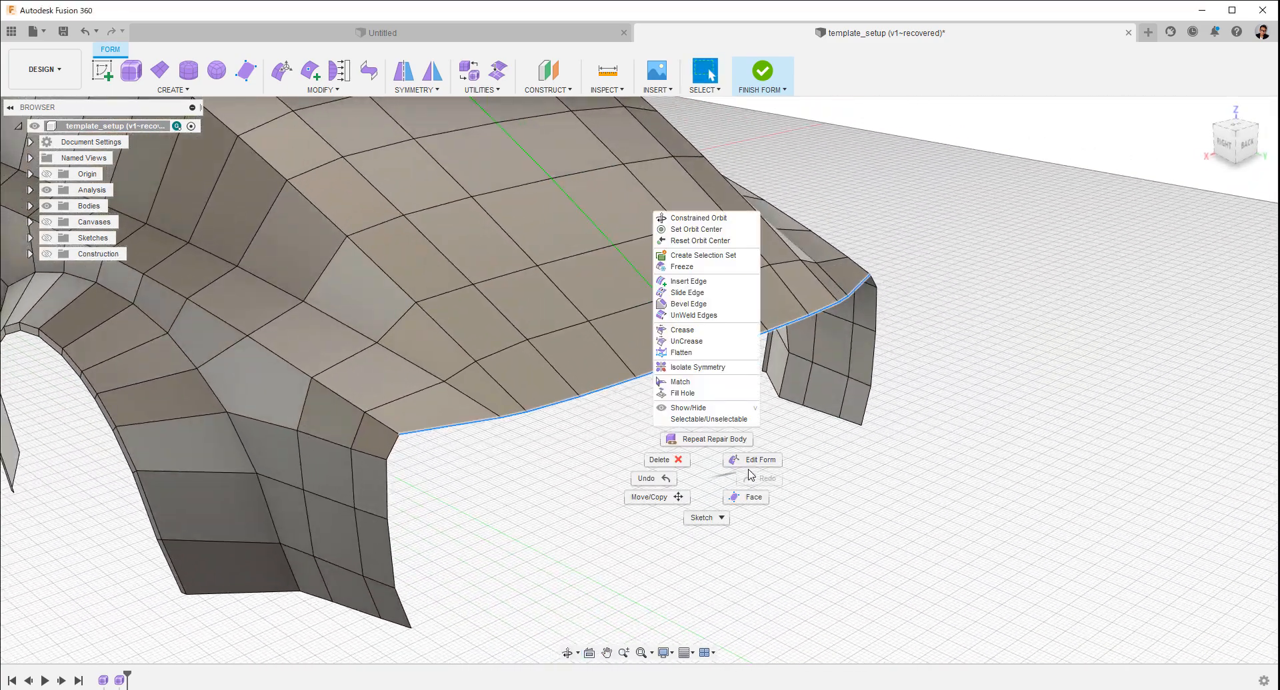
key("Escape")
left_click_drag(695, 313, 683, 433, "alt")
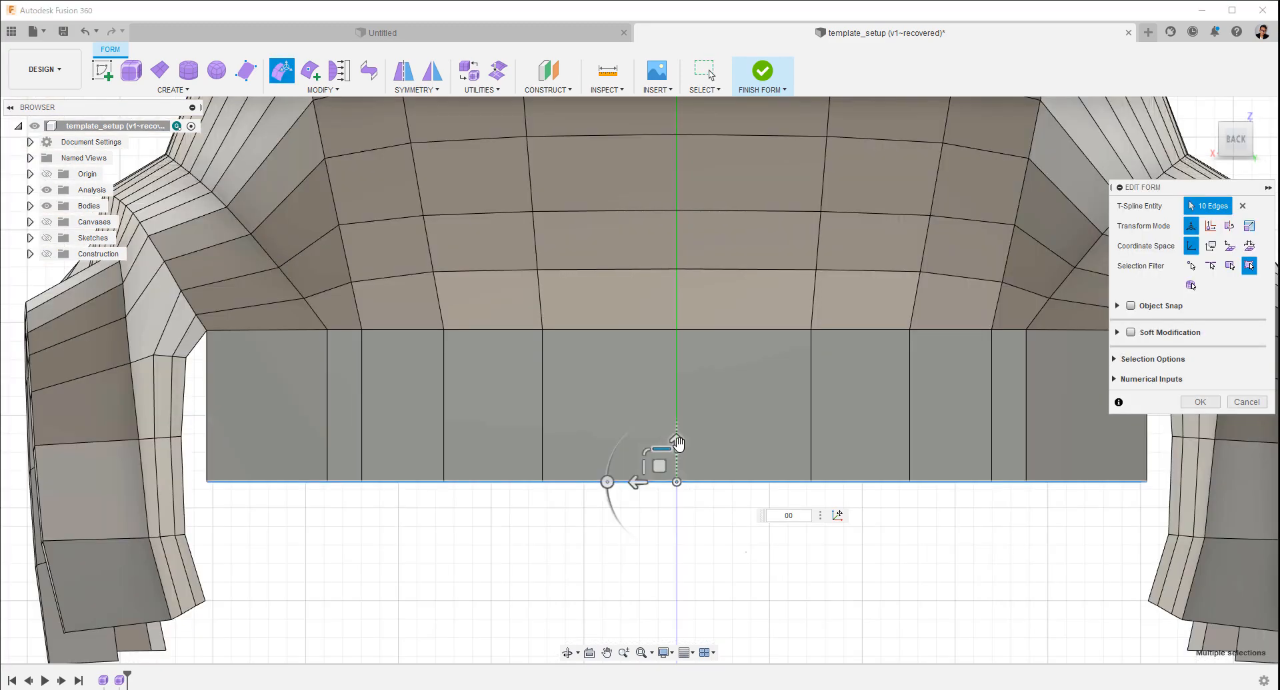
left_click_drag(667, 442, 674, 316, "alt")
scroll(507, 433, "up", 5)
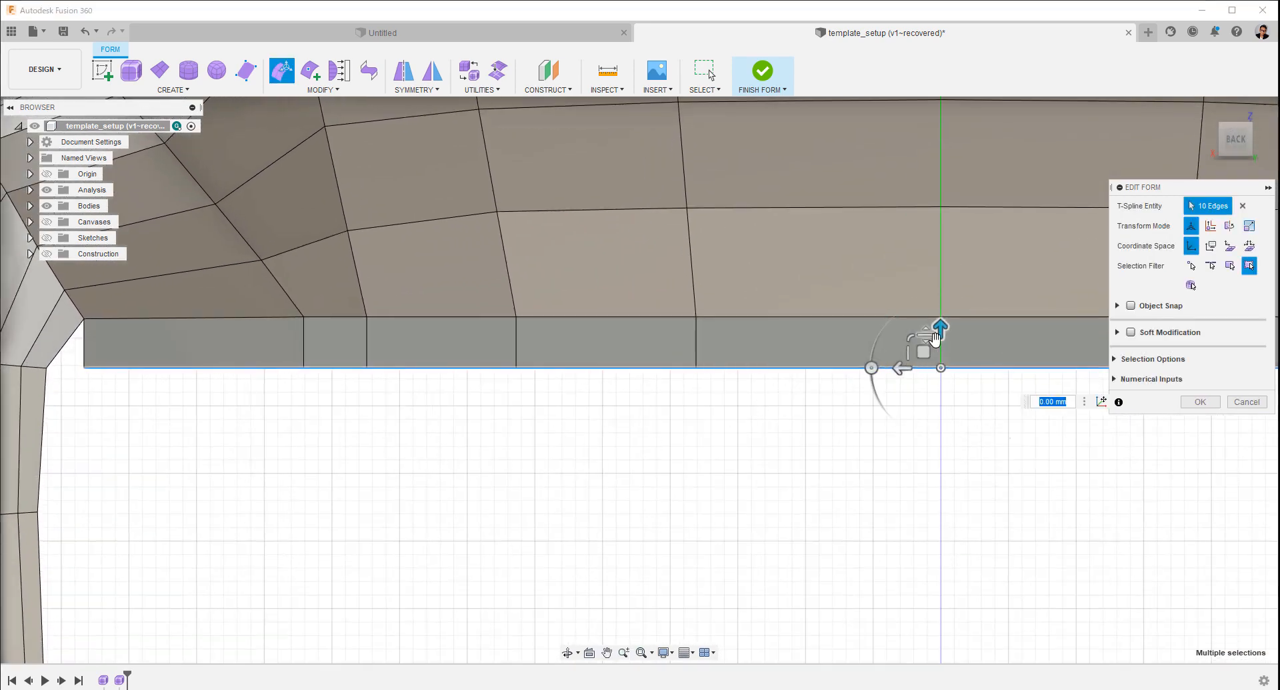
left_click_drag(941, 329, 941, 335)
- Nudge the shallow strip's lower edges slightly rearward and upward so the strip slants outward in profile
middle_click_drag(262, 383, 454, 438)
scroll(535, 500, "down", 7)
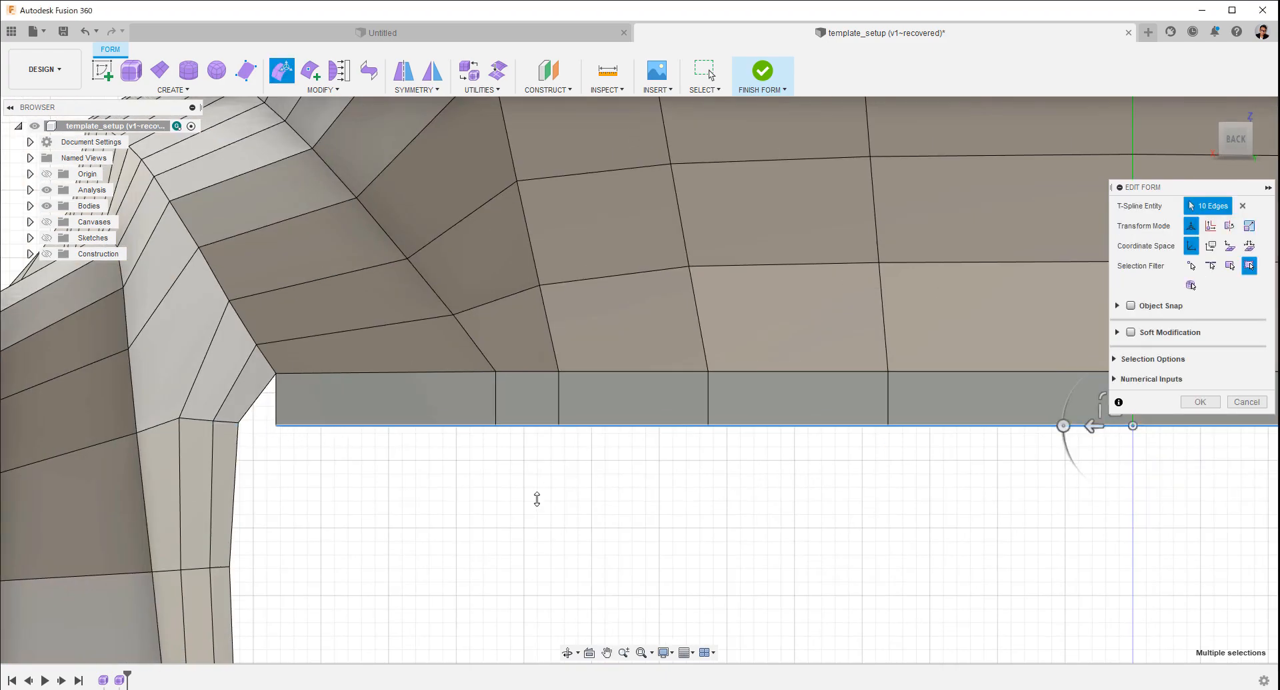
middle_click_drag(535, 501, 735, 497, "shift")
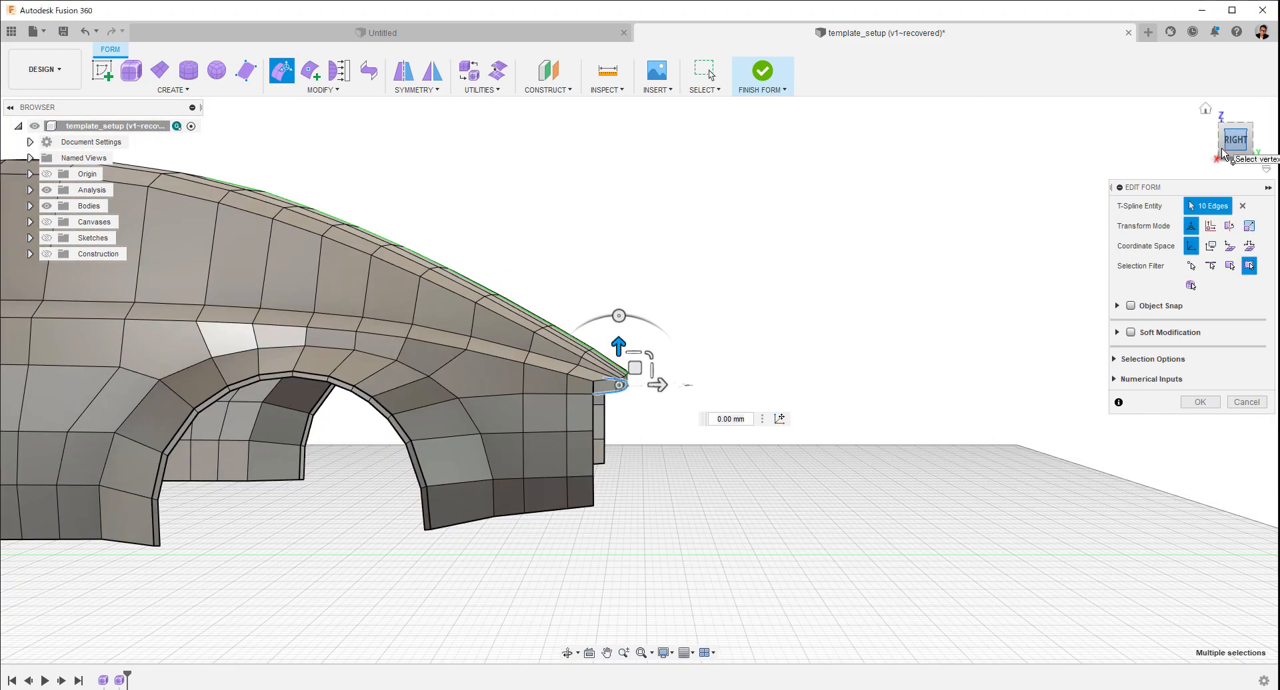
left_click(1233, 140)
scroll(686, 550, "up", 5)
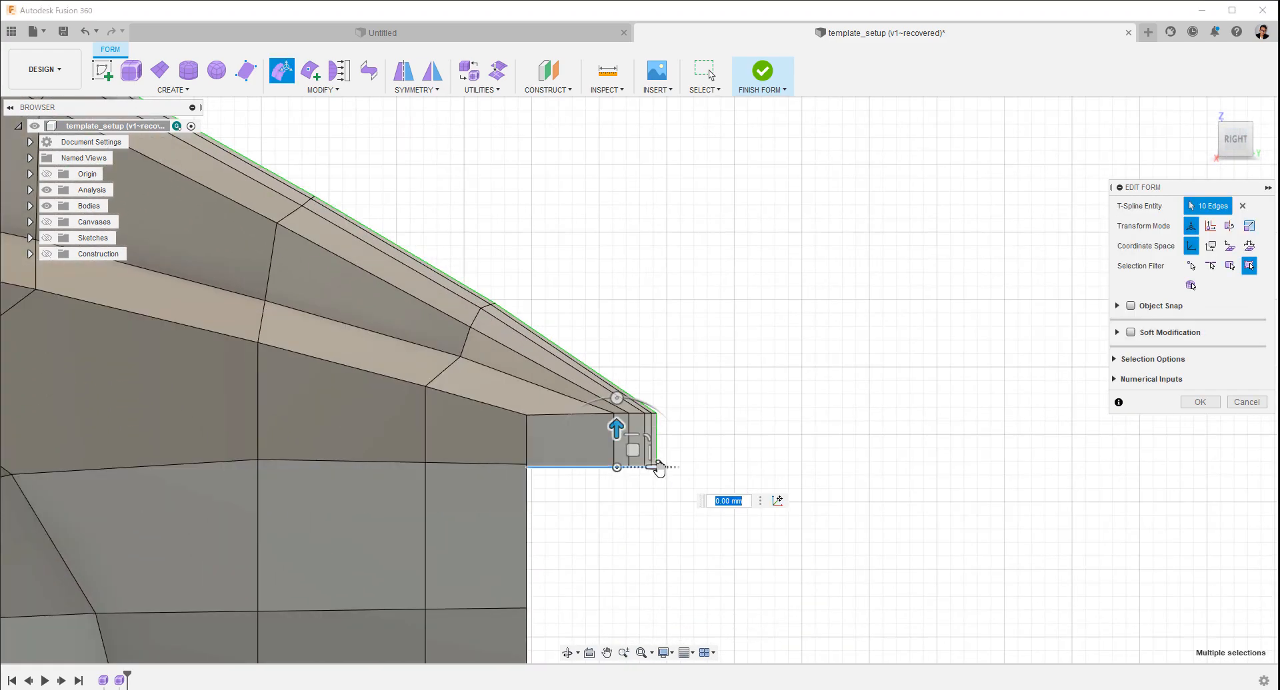
left_click_drag(658, 468, 668, 465)
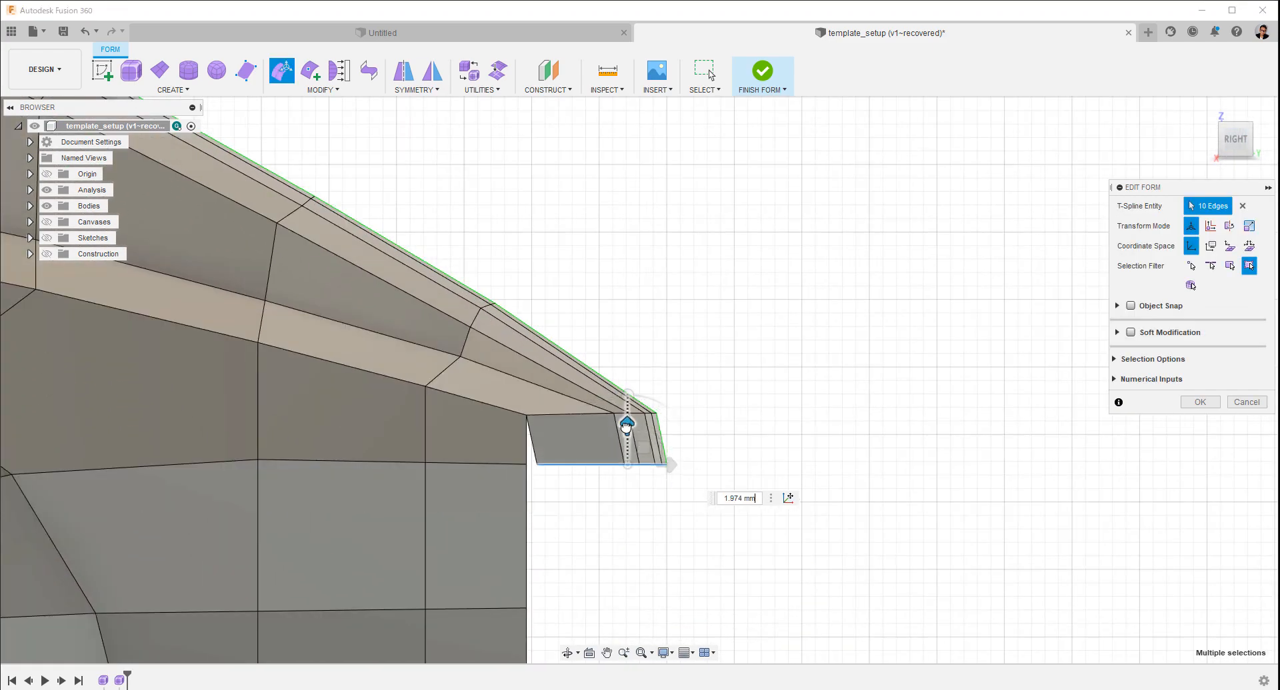
left_click_drag(626, 427, 625, 426)
left_click_drag(669, 468, 667, 469)
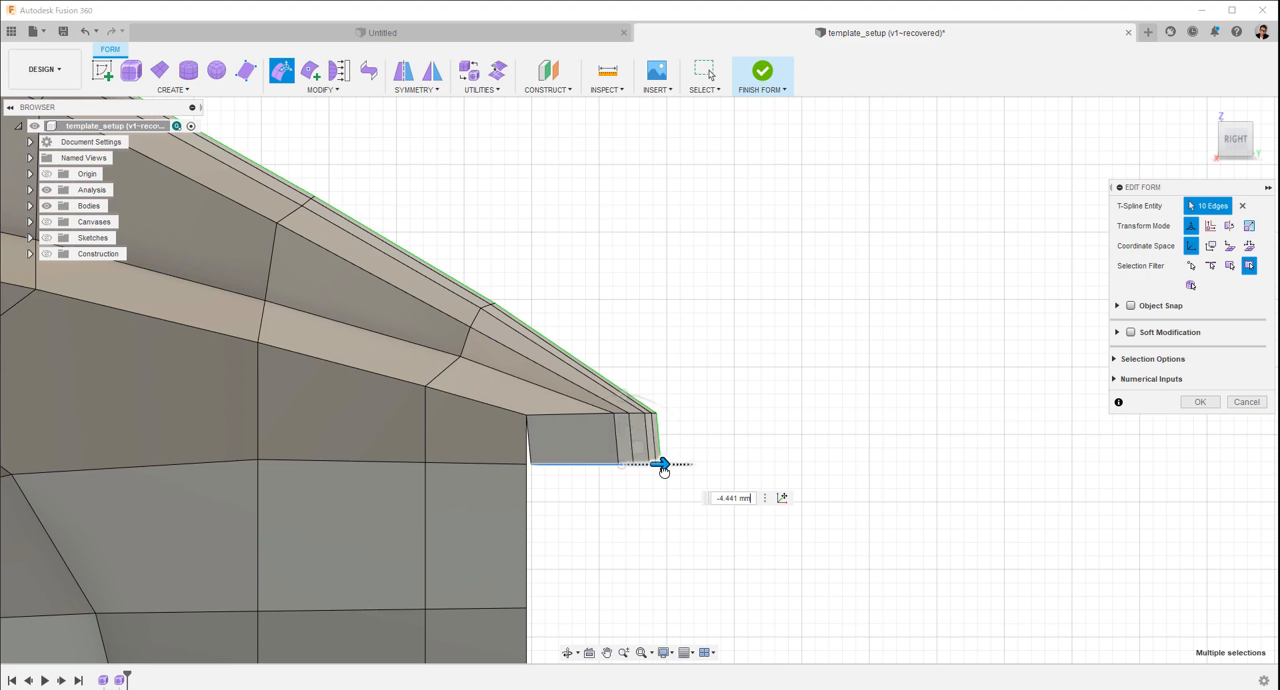
left_click(781, 467)
- Scale the strip's ten lower edges outward horizontally toward the rear quarter panels
scroll(778, 486, "down", 5)
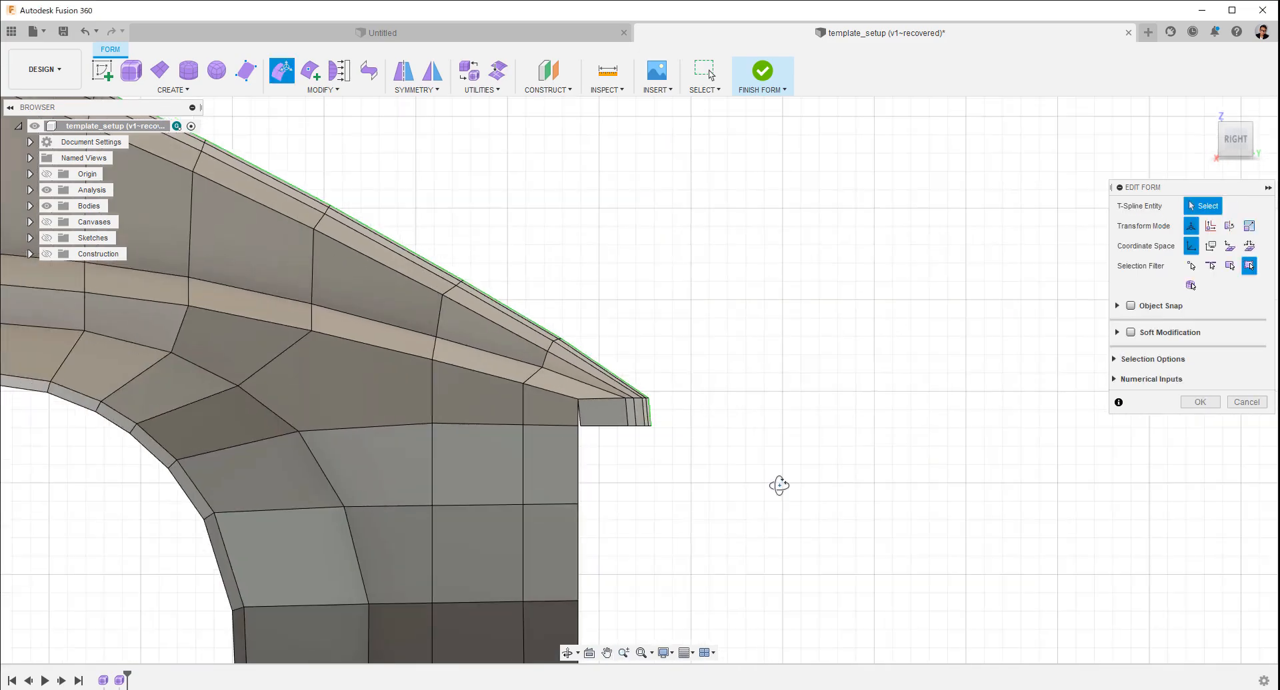
middle_click_drag(777, 486, 688, 488, "shift")
double_click(626, 400)
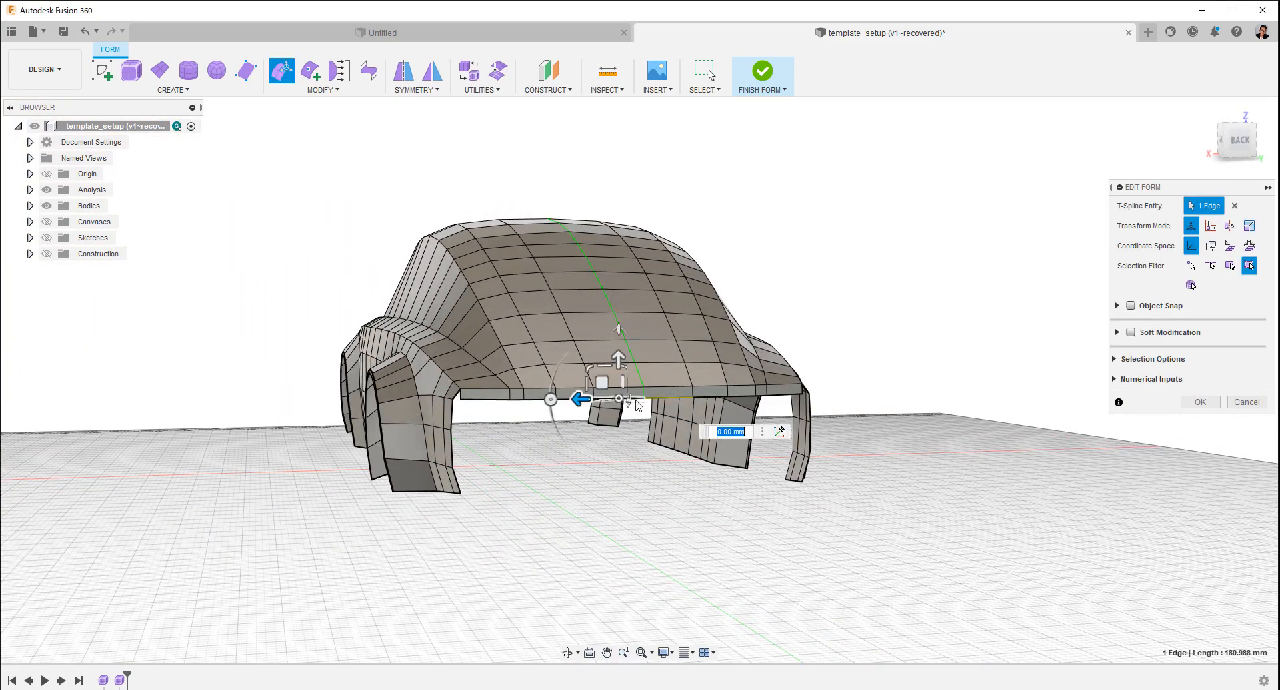
left_click(1239, 141)
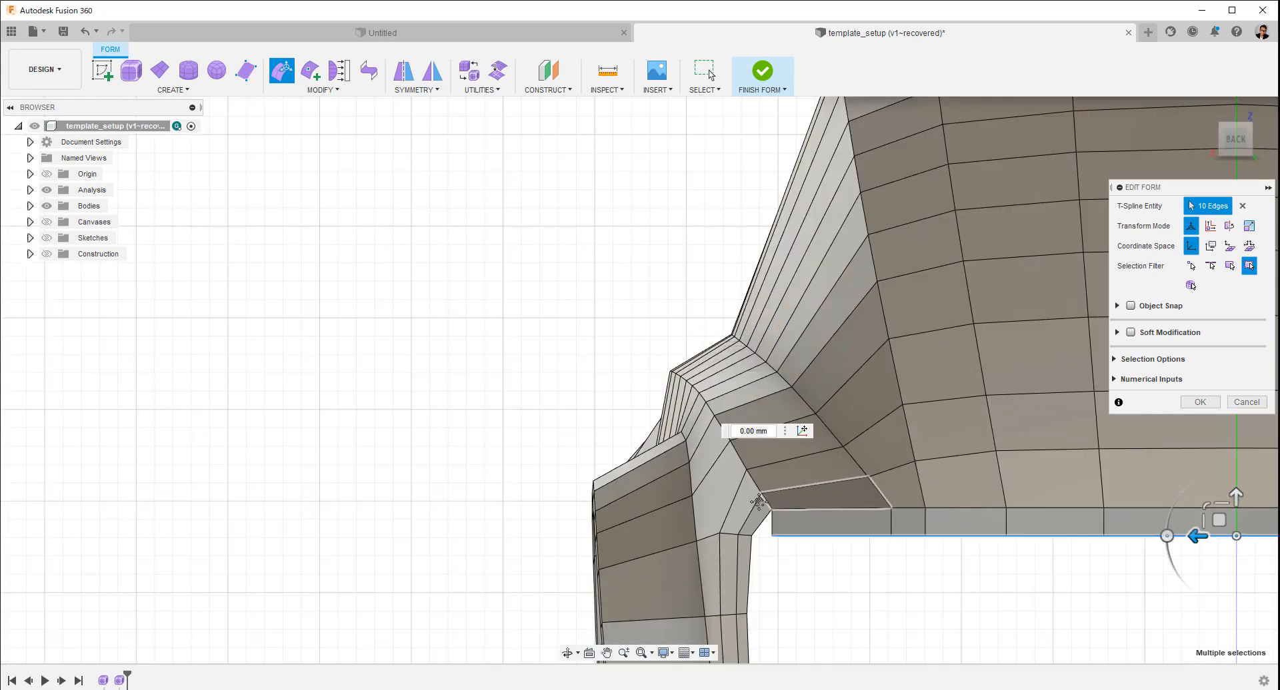
middle_click_drag(1030, 597, 642, 519)
scroll(770, 502, "up", 2)
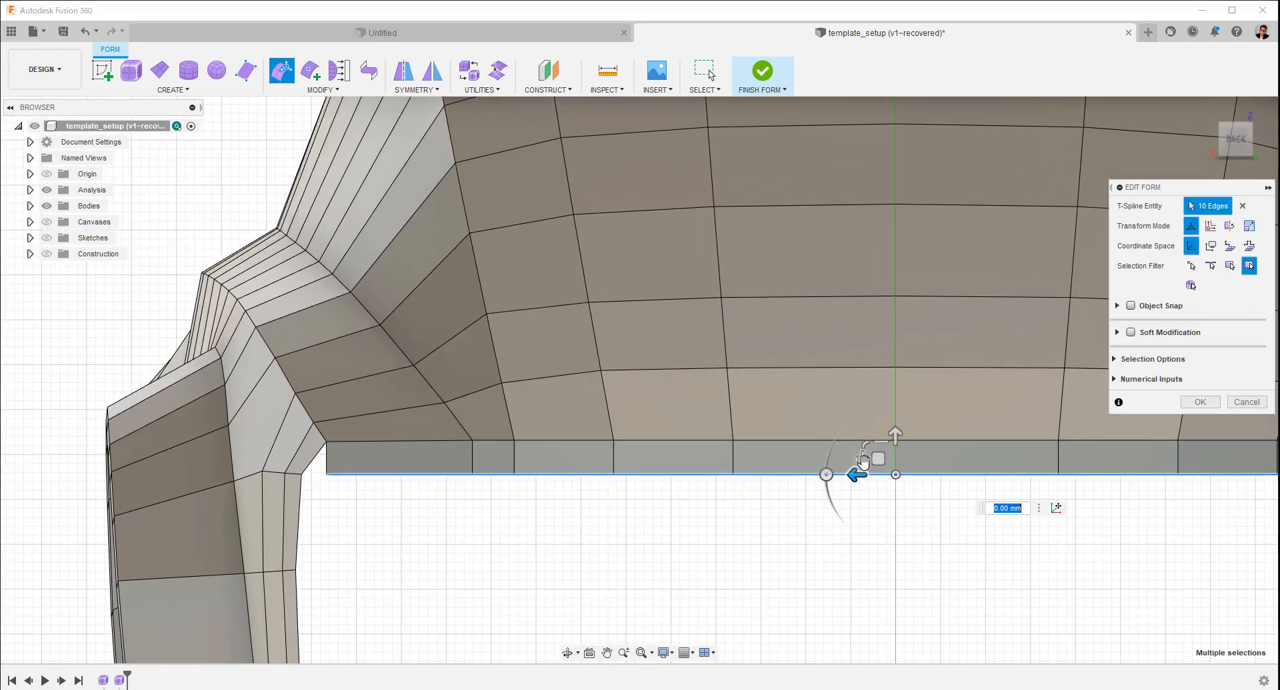
left_click_drag(863, 460, 861, 460)
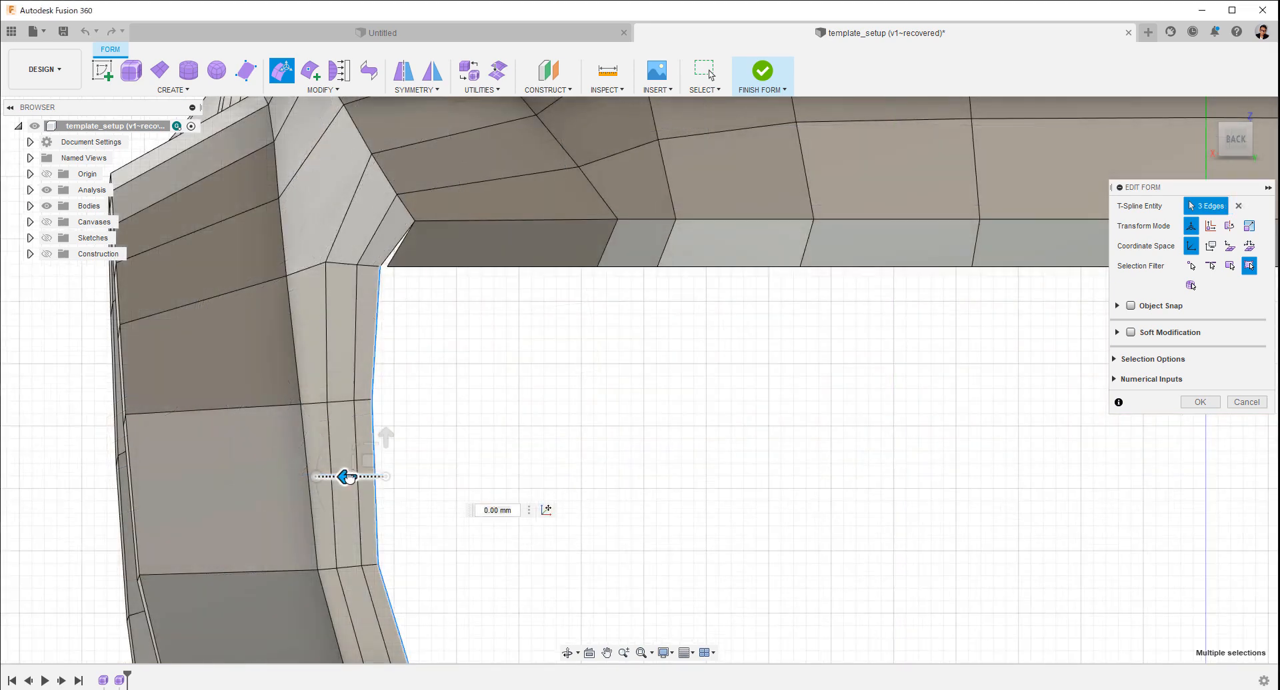
- Move the three inner rear edges of the rear quarter panel sideways to meet the strip's lower corner
left_click_drag(348, 480, 356, 479)
scroll(685, 514, "up", 5)
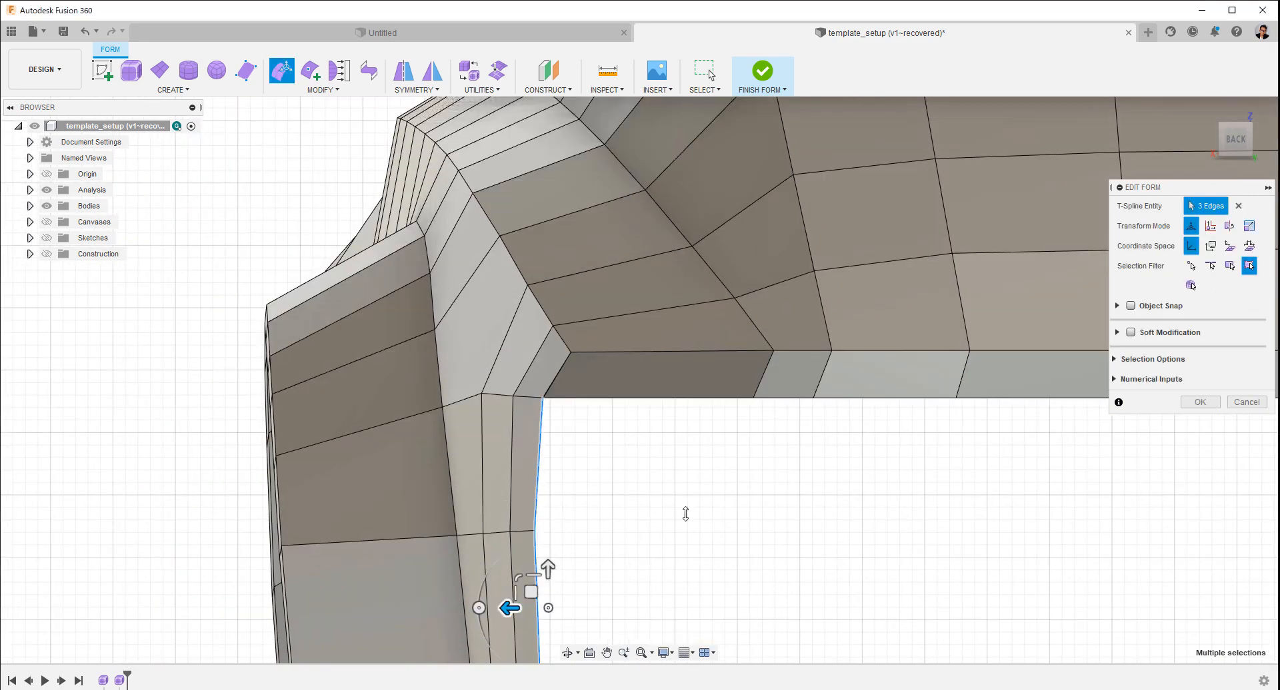
left_click(1200, 406)
scroll(629, 437, "up", 5)
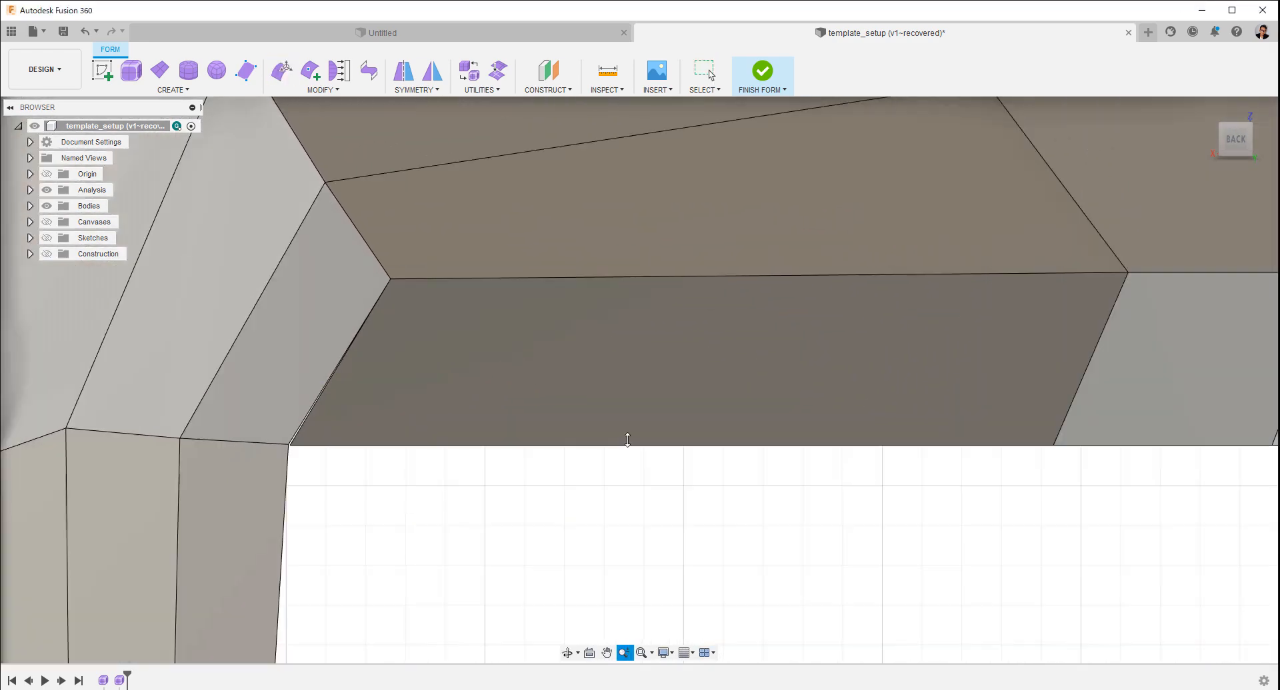
- Pin the Weld Vertices command to the toolbar for quick access
middle_click_drag(543, 457, 986, 339)
scroll(863, 429, "up", 1)
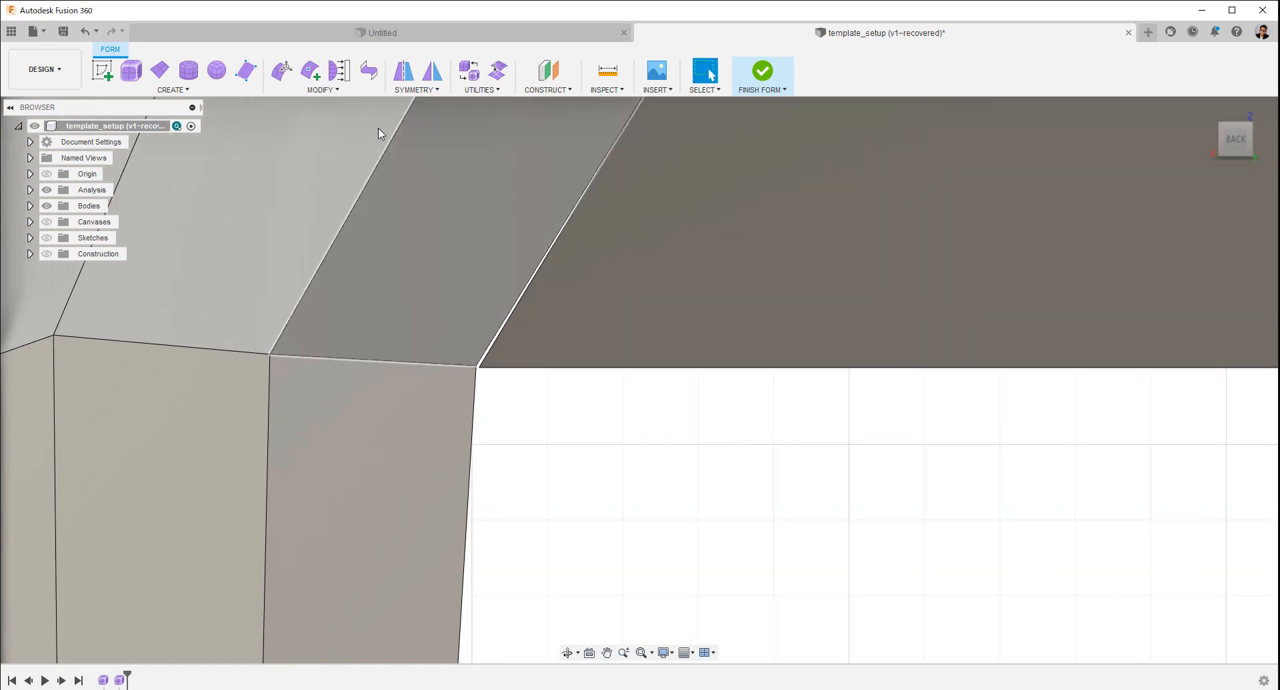
left_click(323, 90)
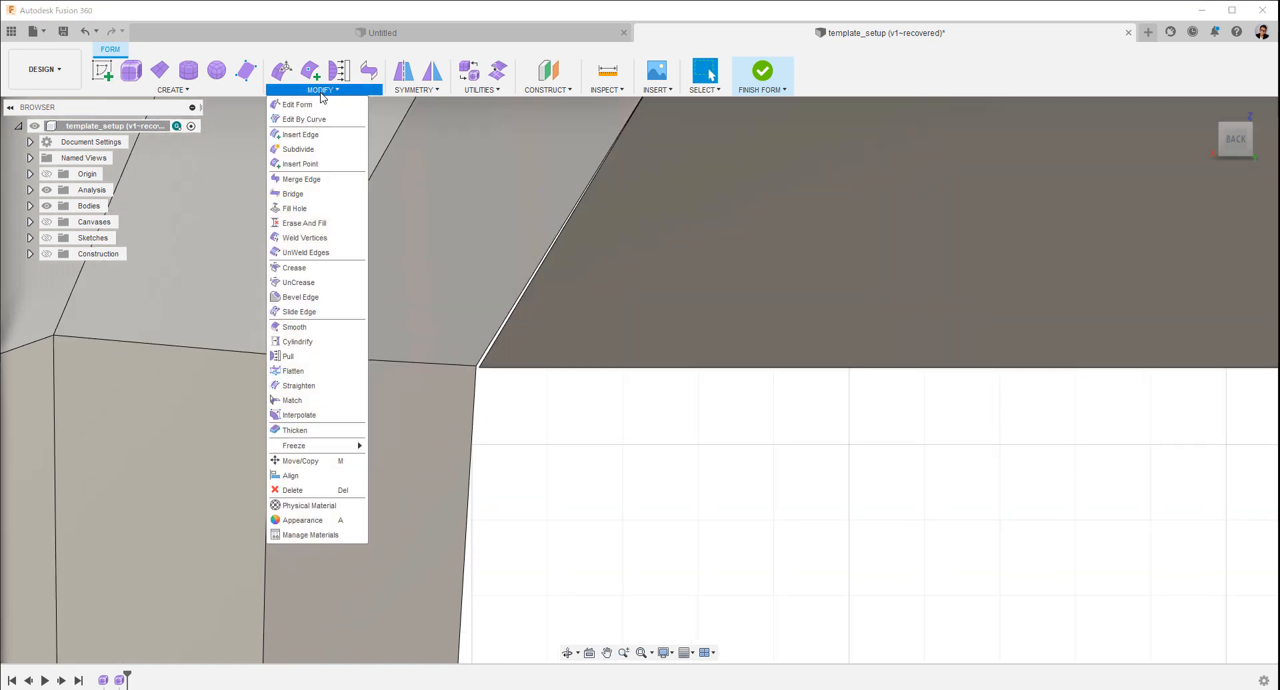
left_click(359, 240)
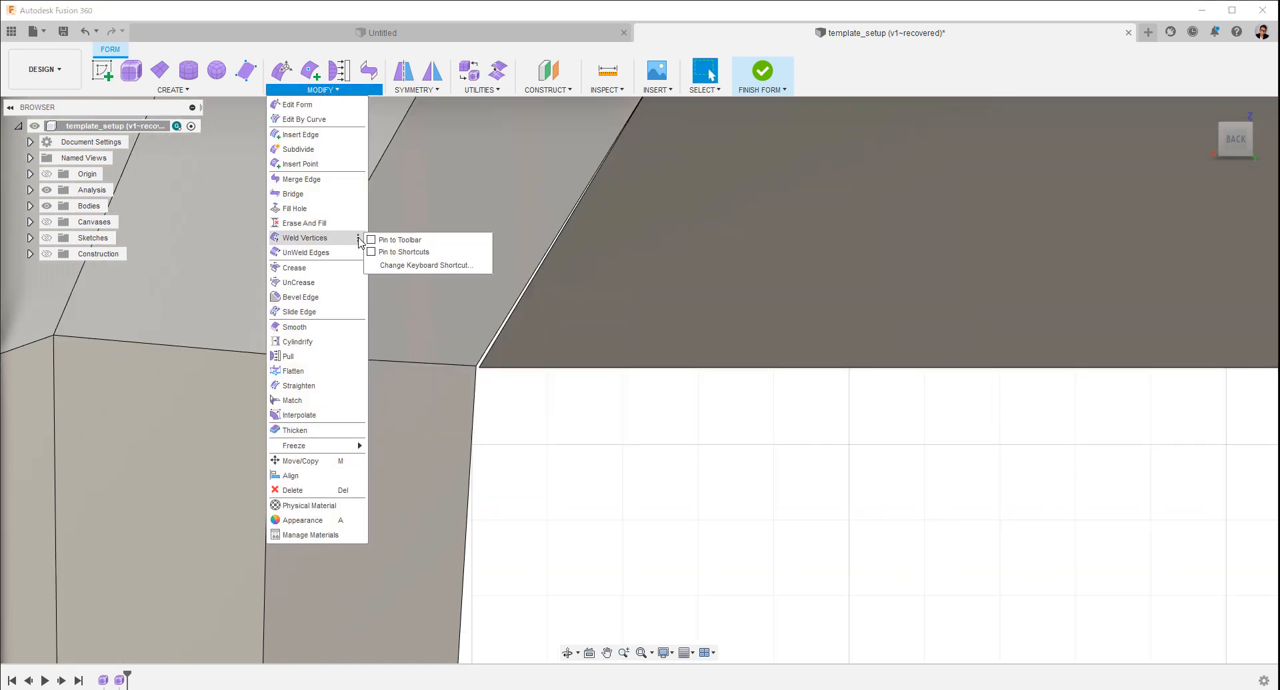
left_click(372, 240)
- Try welding the quarter panel's upper rear corner vertex to the tail strip's lower corner in Vertex to Vertex mode
left_click(397, 70)
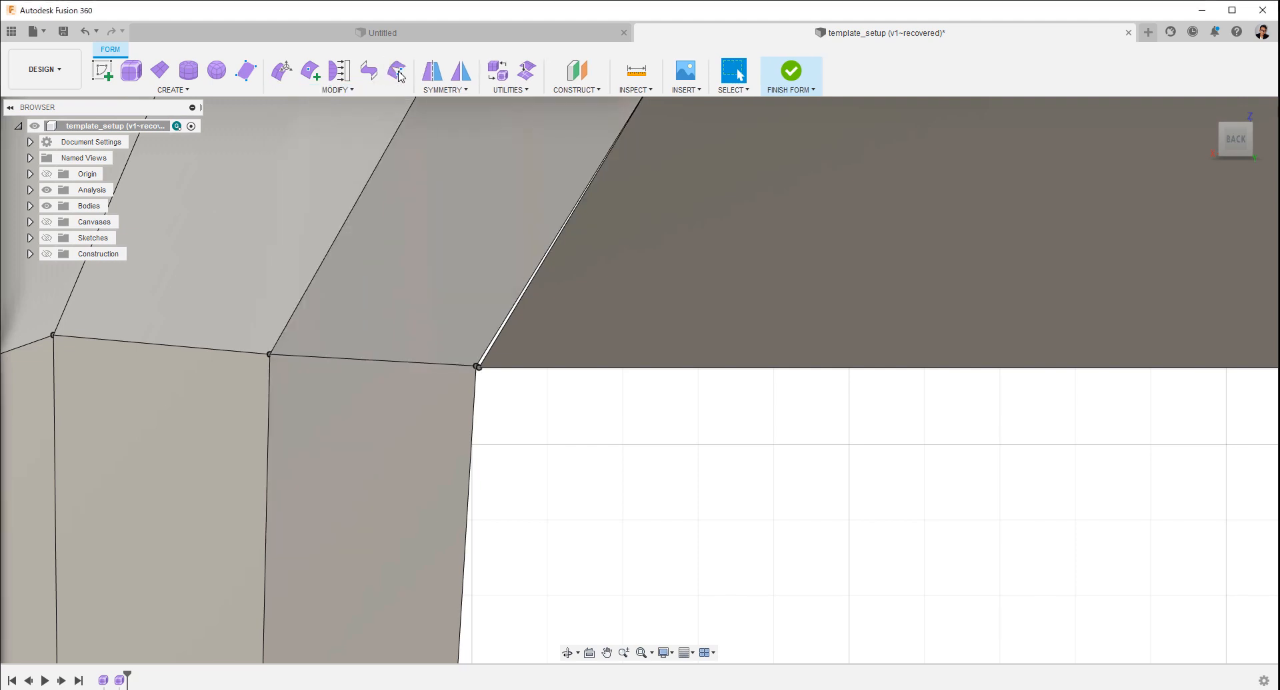
left_click(1219, 226)
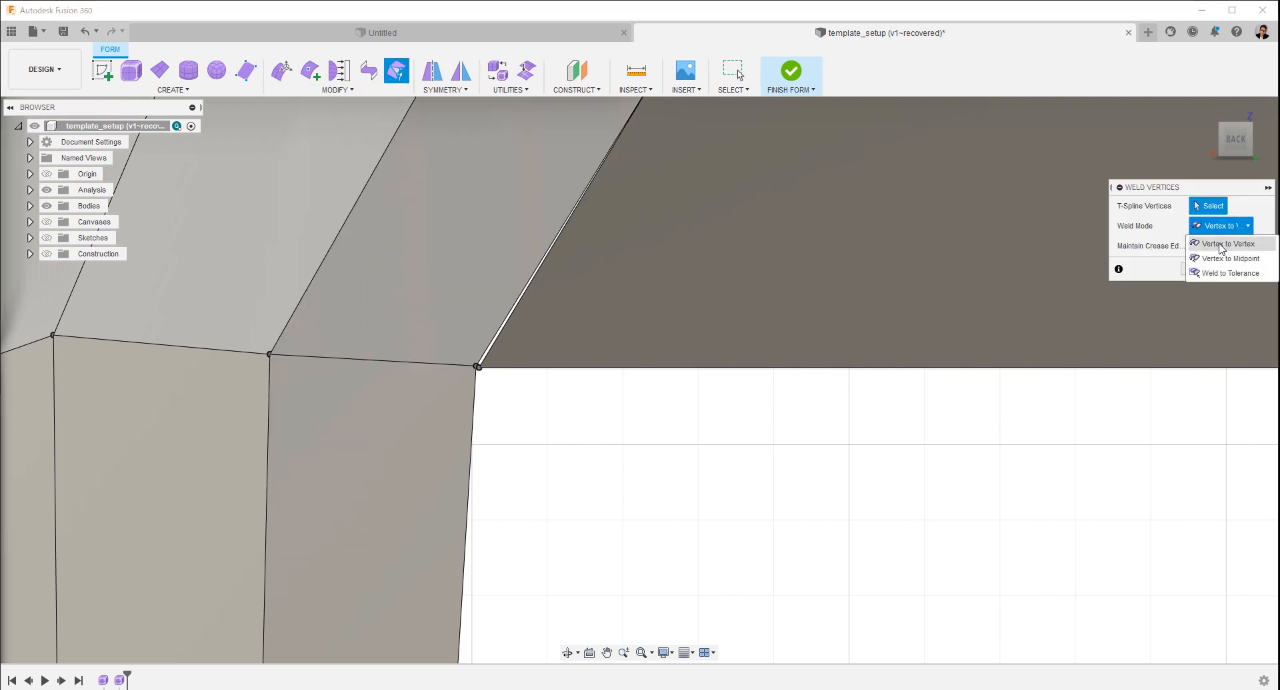
left_click(1239, 245)
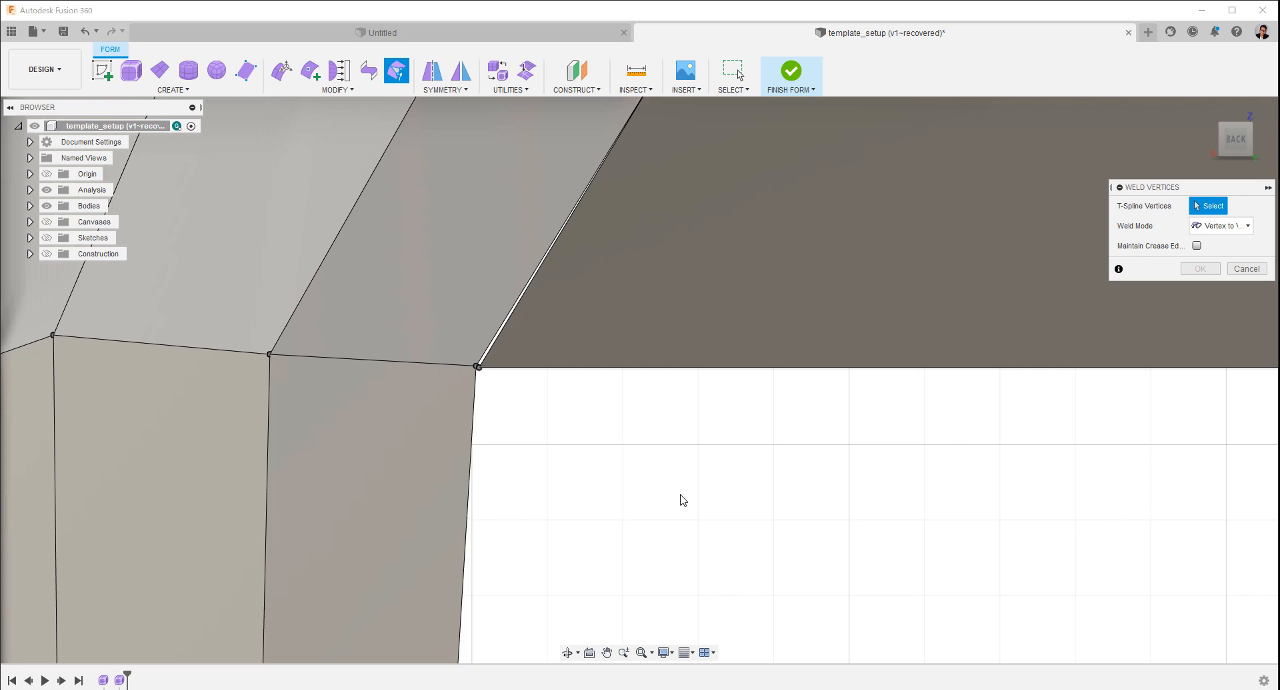
left_click(476, 367)
left_click(479, 368)
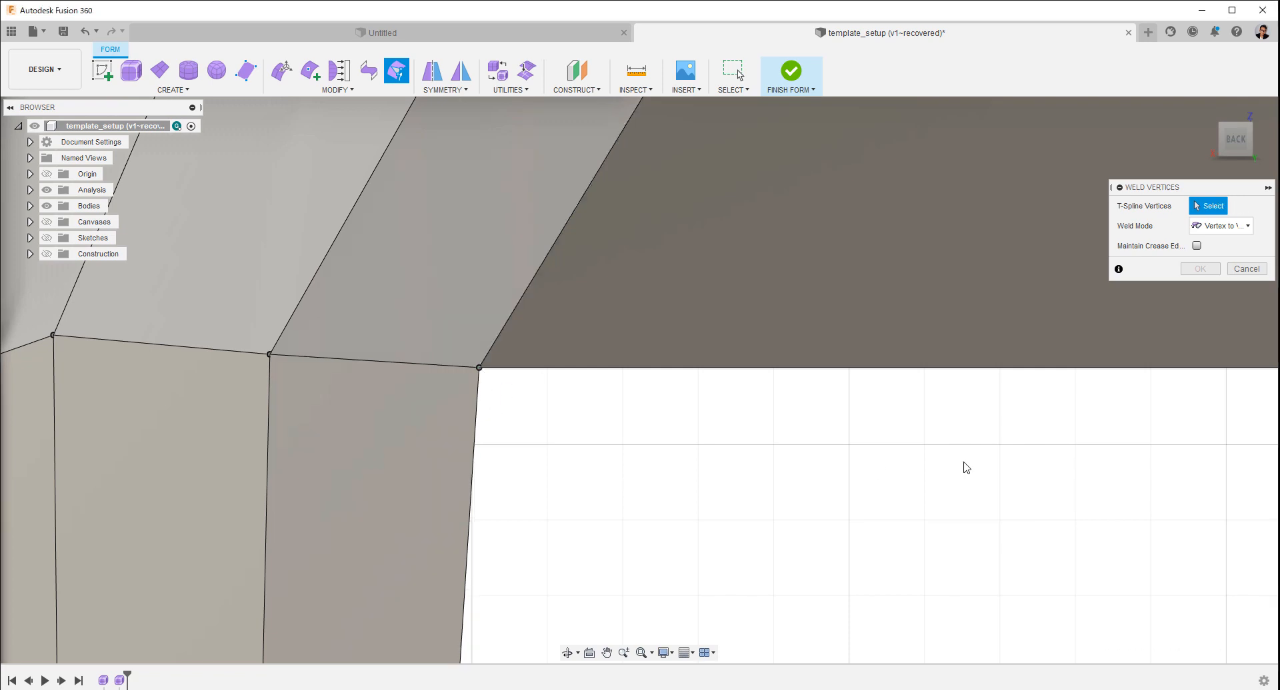
left_click(1201, 272)
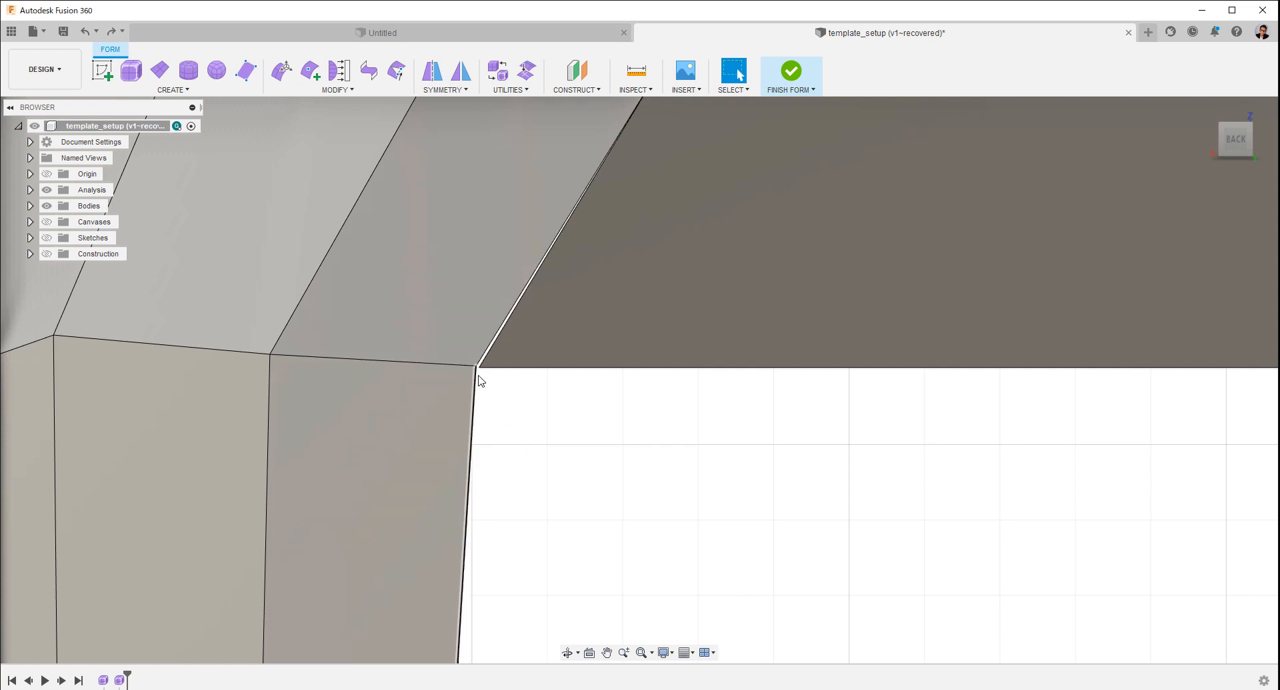
- Move the quarter panel's upper rear corner vertex sideways away from the tail strip's corner with Edit Form
right_click(543, 426)
left_click(596, 412)
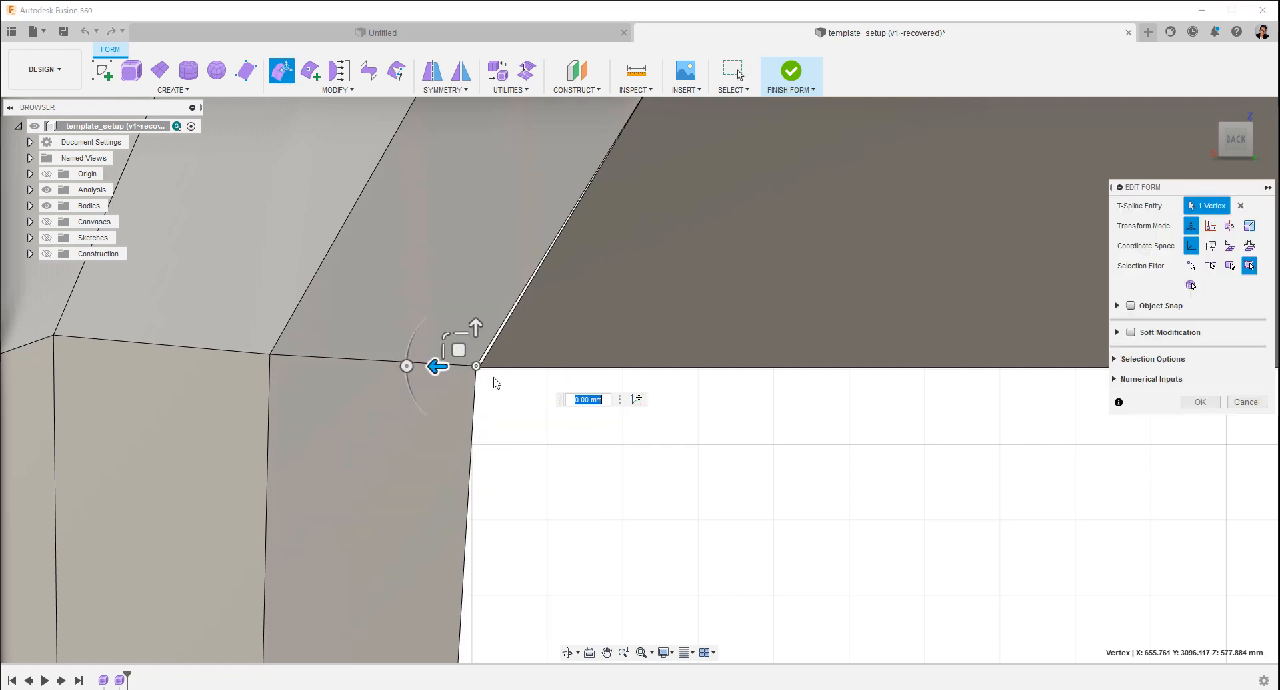
left_click_drag(437, 366, 384, 366)
left_click(1199, 402)
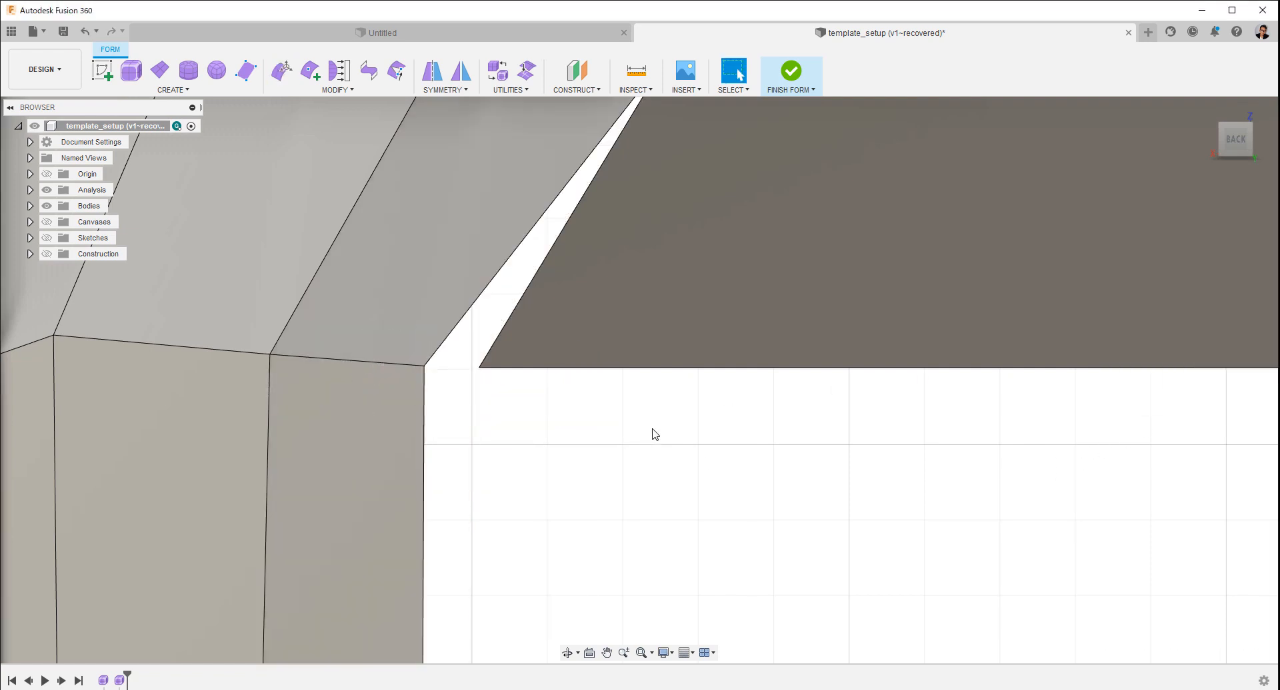
- Try a Vertex to Vertex weld across the widened corner gap, then undo it along with the preceding sideways moves
left_click(399, 73)
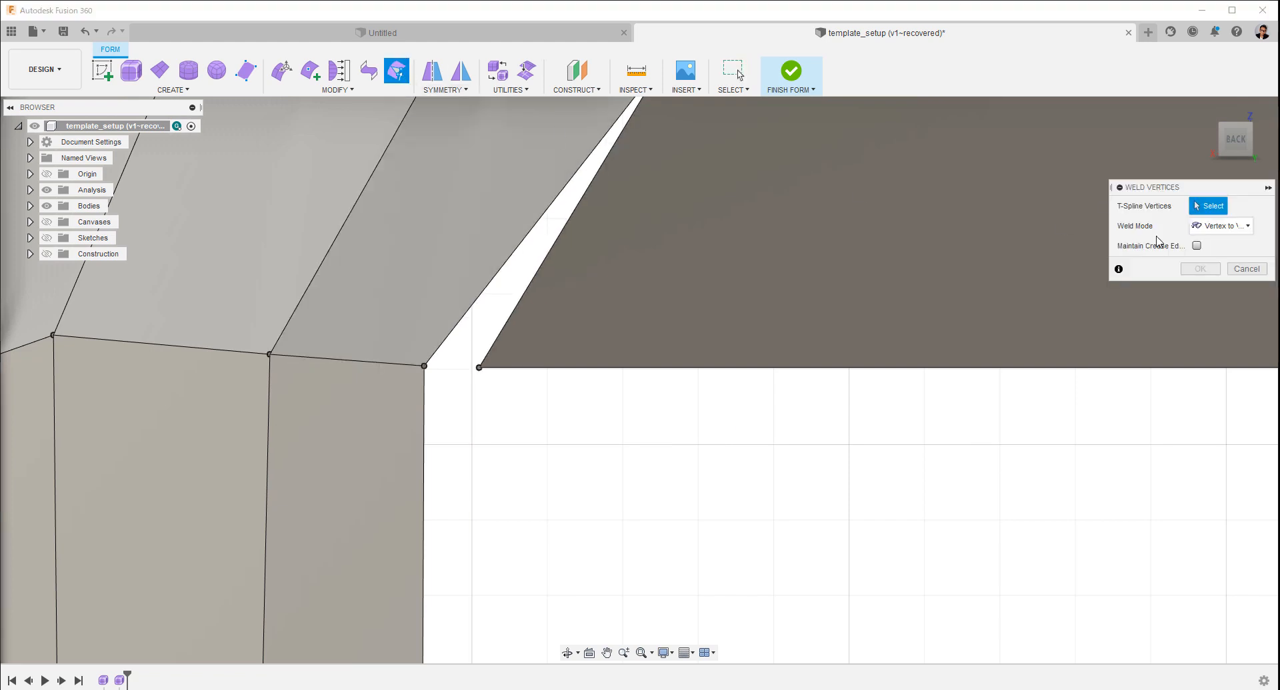
left_click(1207, 230)
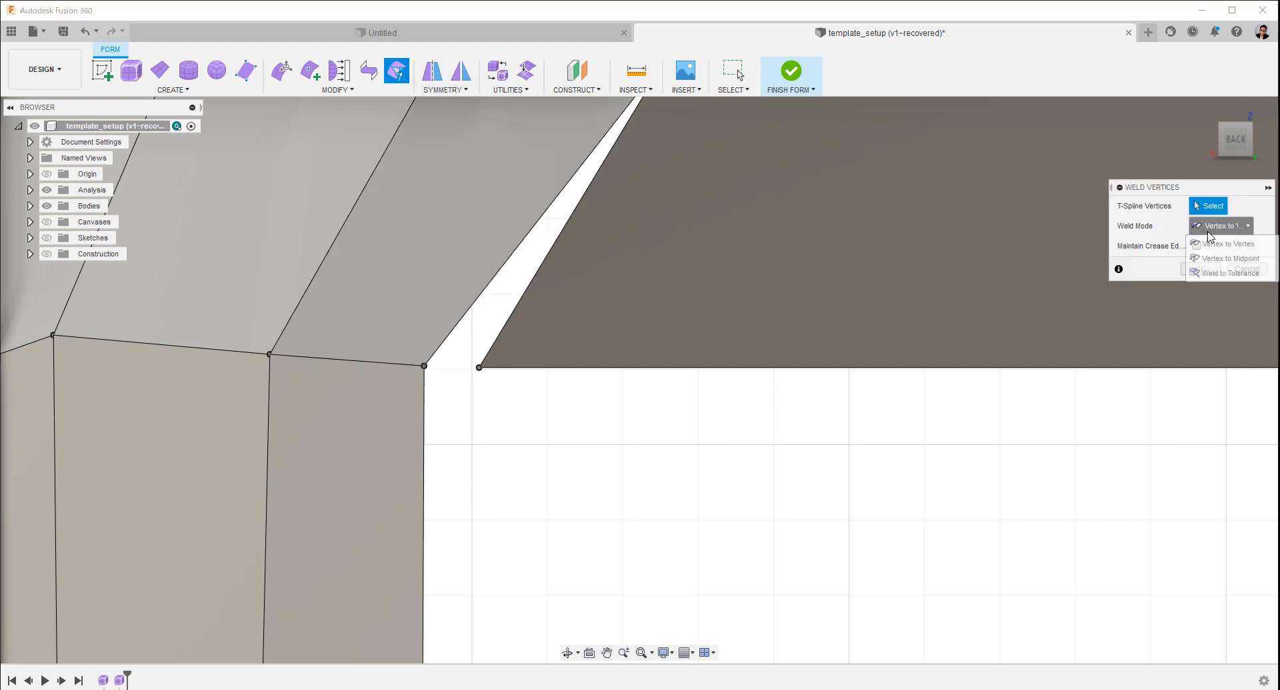
left_click(1249, 244)
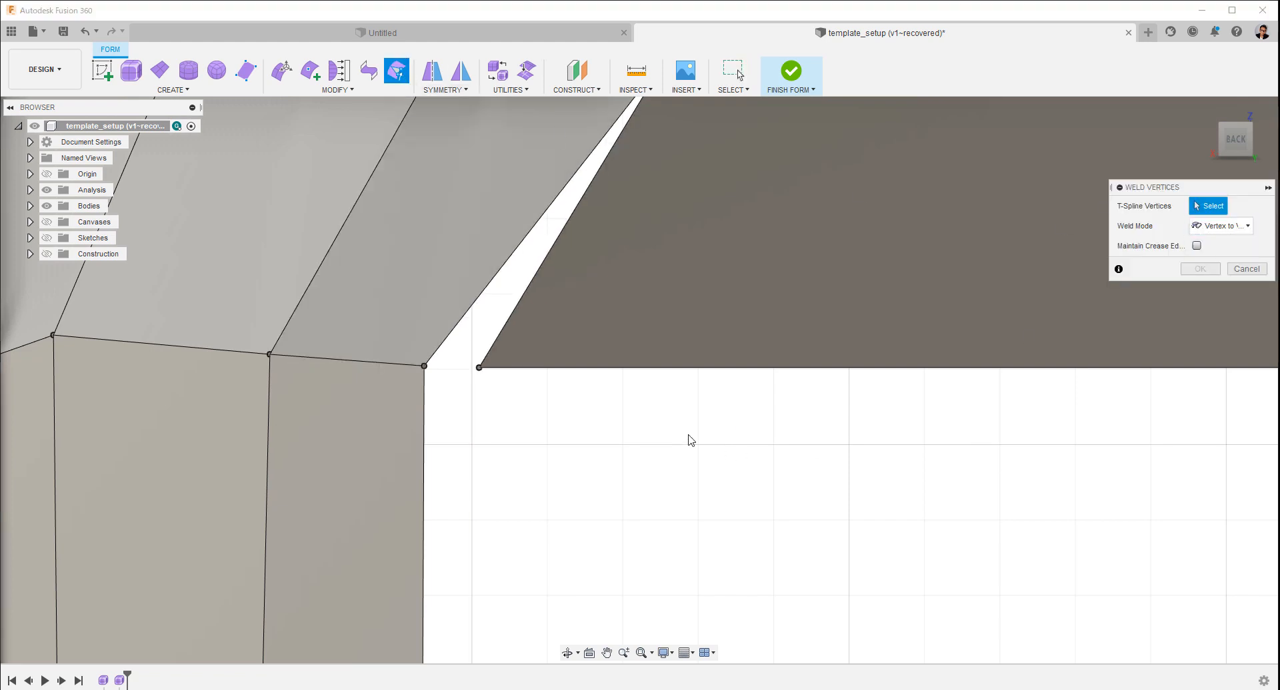
left_click(484, 376)
left_click(1198, 270)
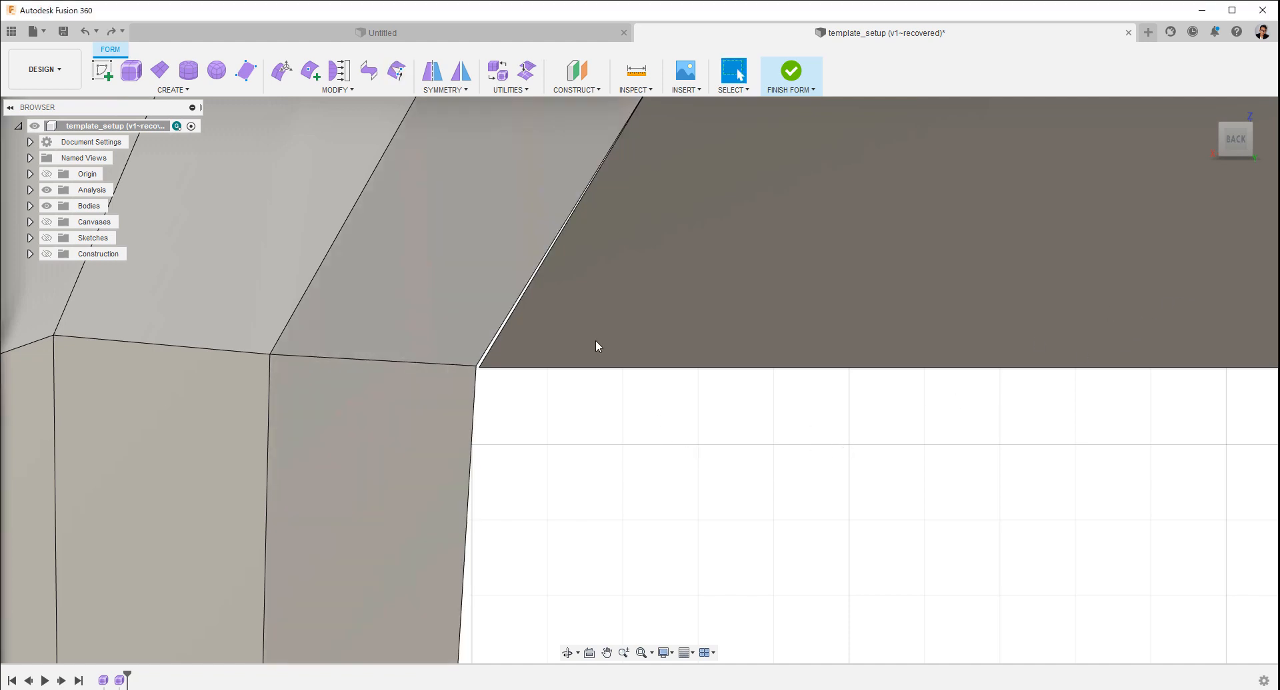
key("ctrl+z")
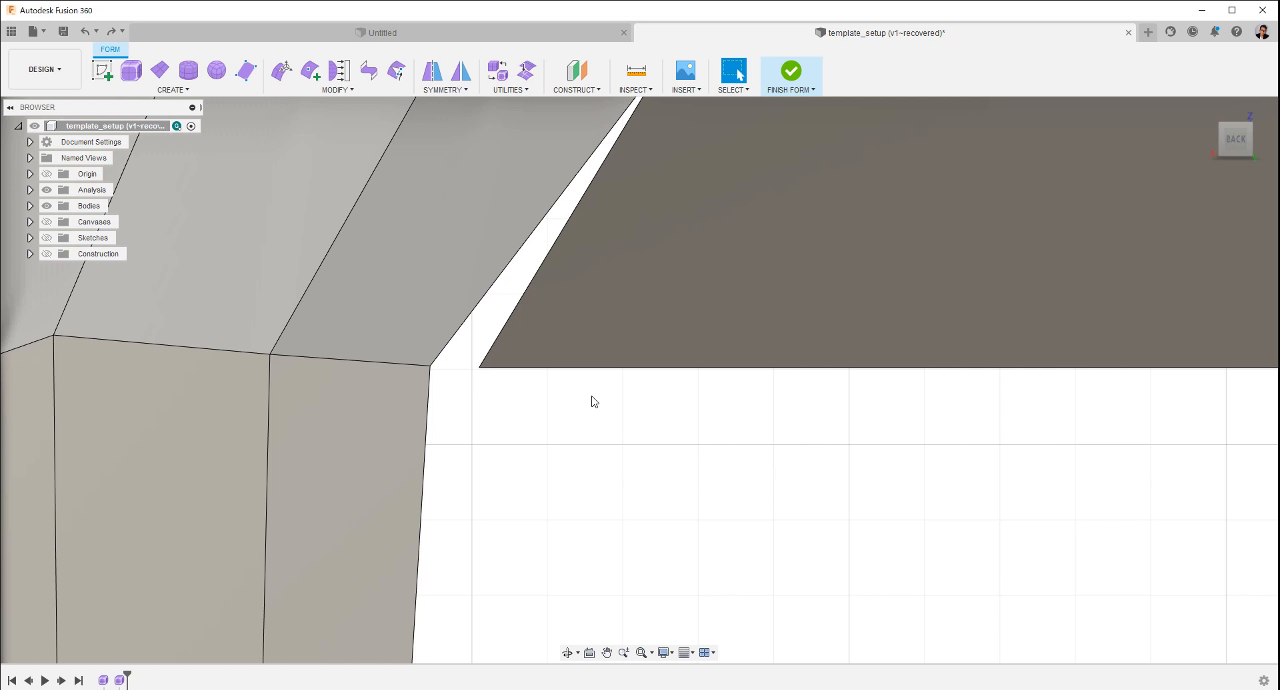
- Try welding the quarter panel and tail strip corner vertices in Vertex to Midpoint mode
left_click(397, 70)
left_click(1200, 227)
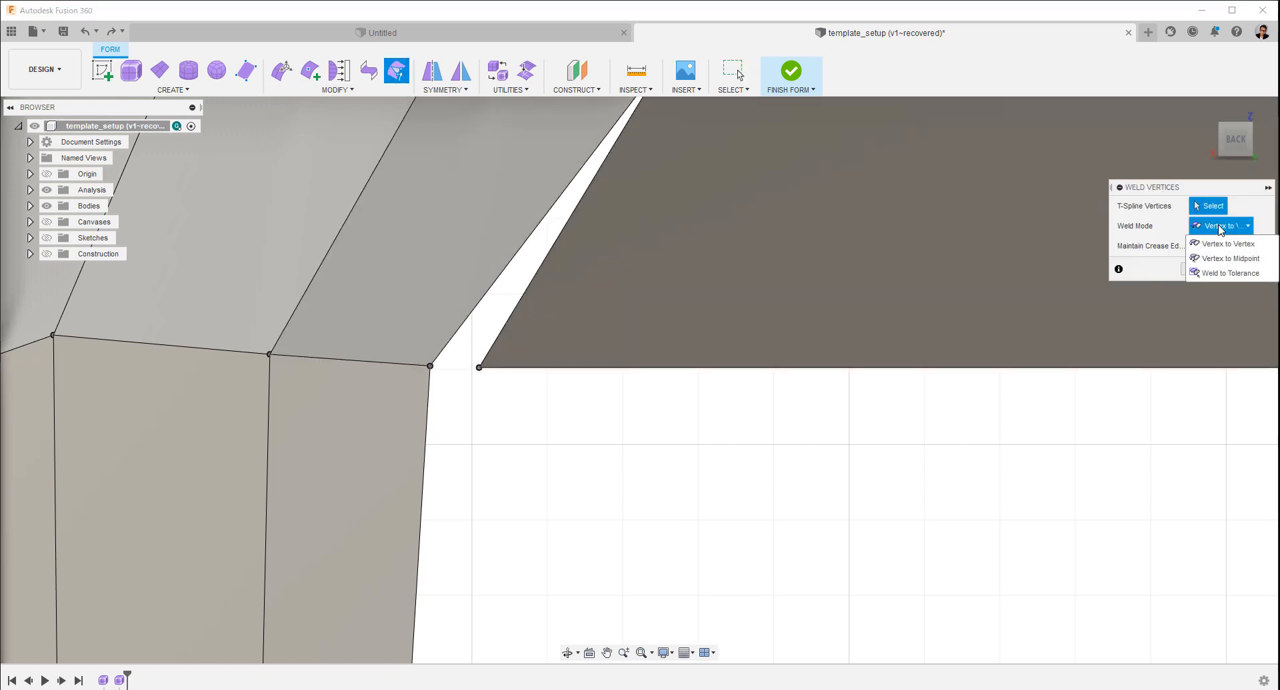
left_click(1223, 260)
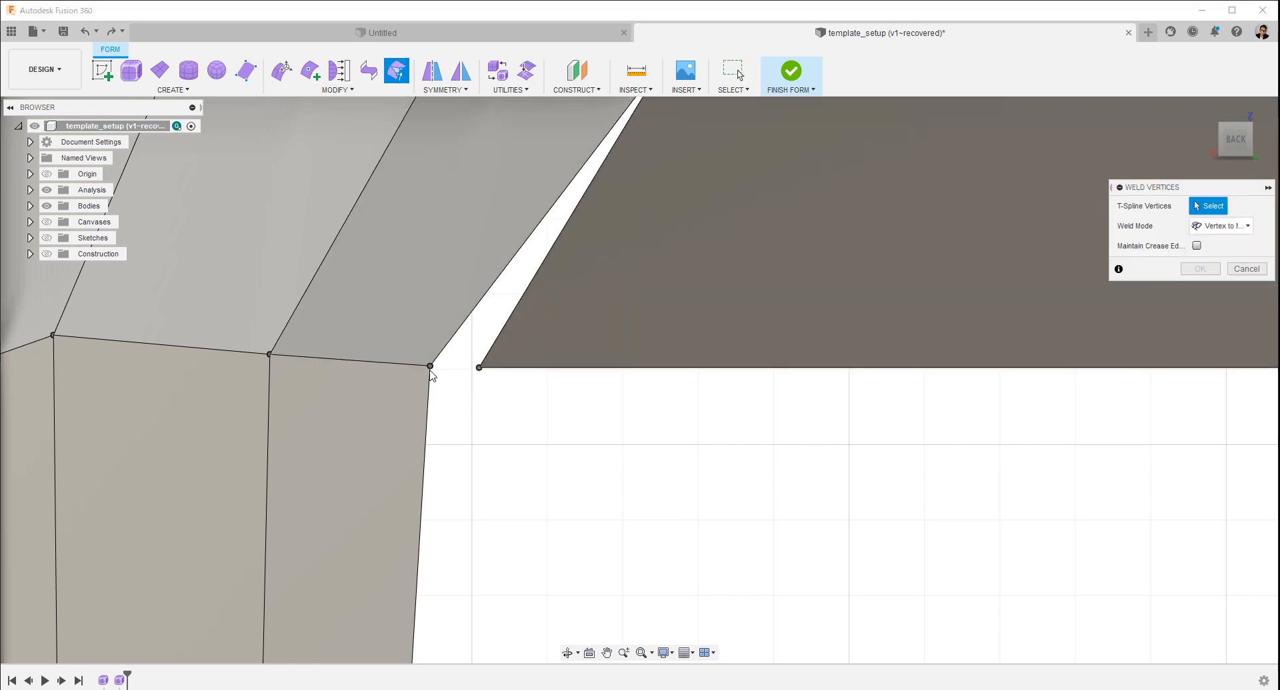
left_click(479, 367)
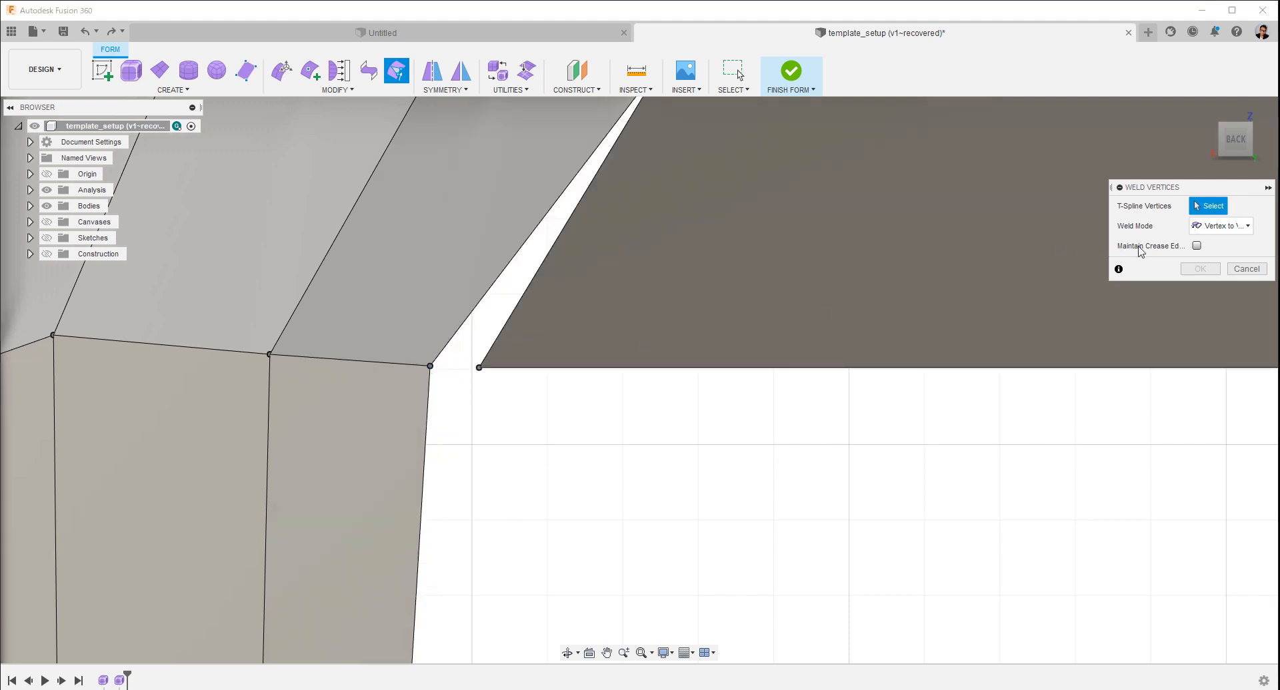
- Weld the quarter panel's upper rear corner vertex onto the tail strip's lower corner in Vertex to Vertex mode
left_click(1221, 226)
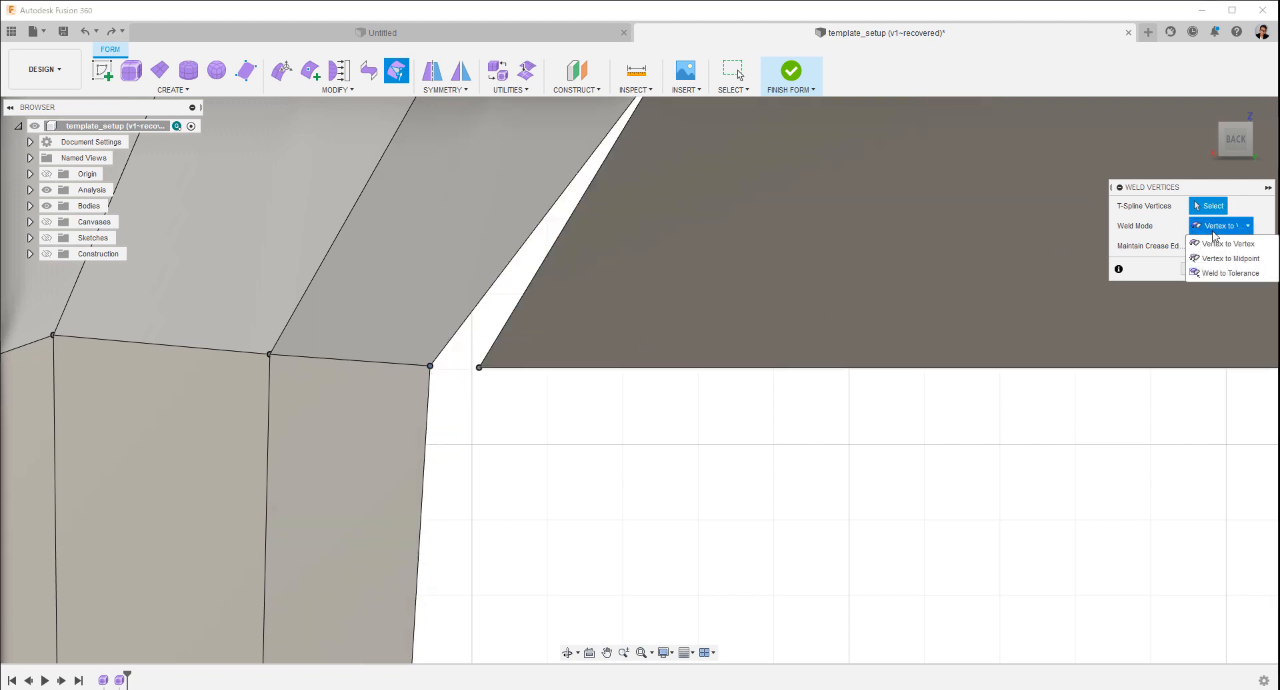
left_click(1223, 259)
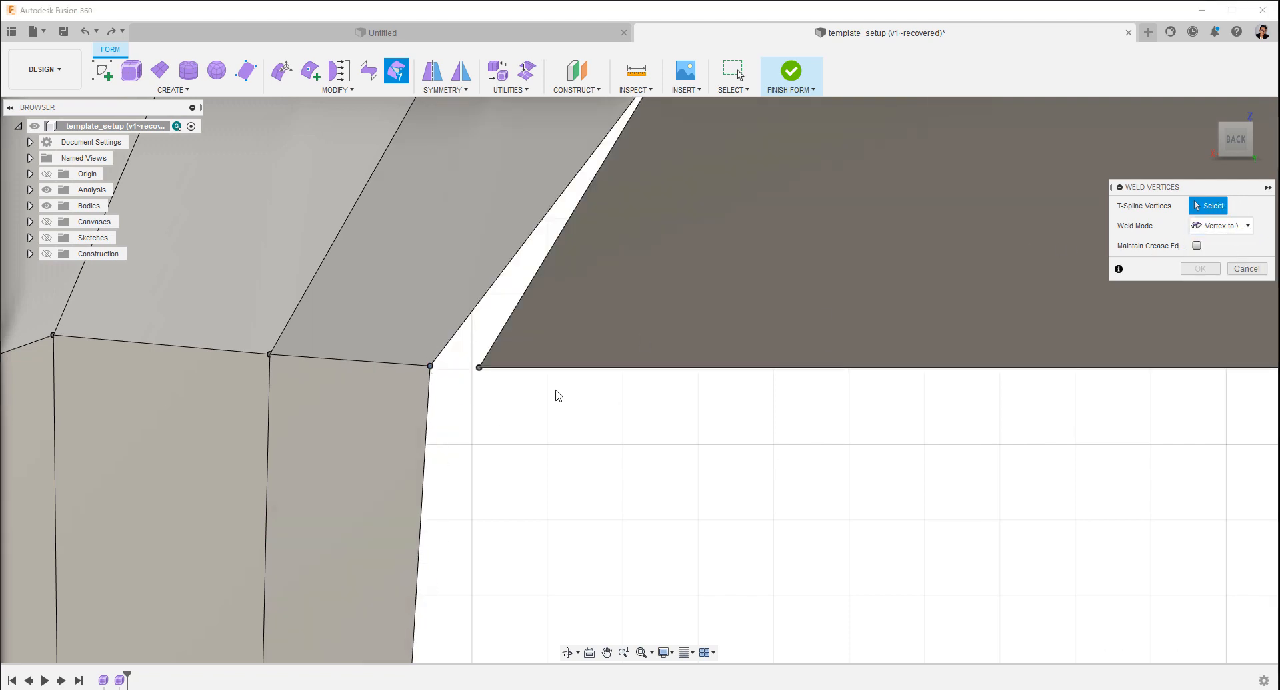
left_click(484, 371)
key("Return")
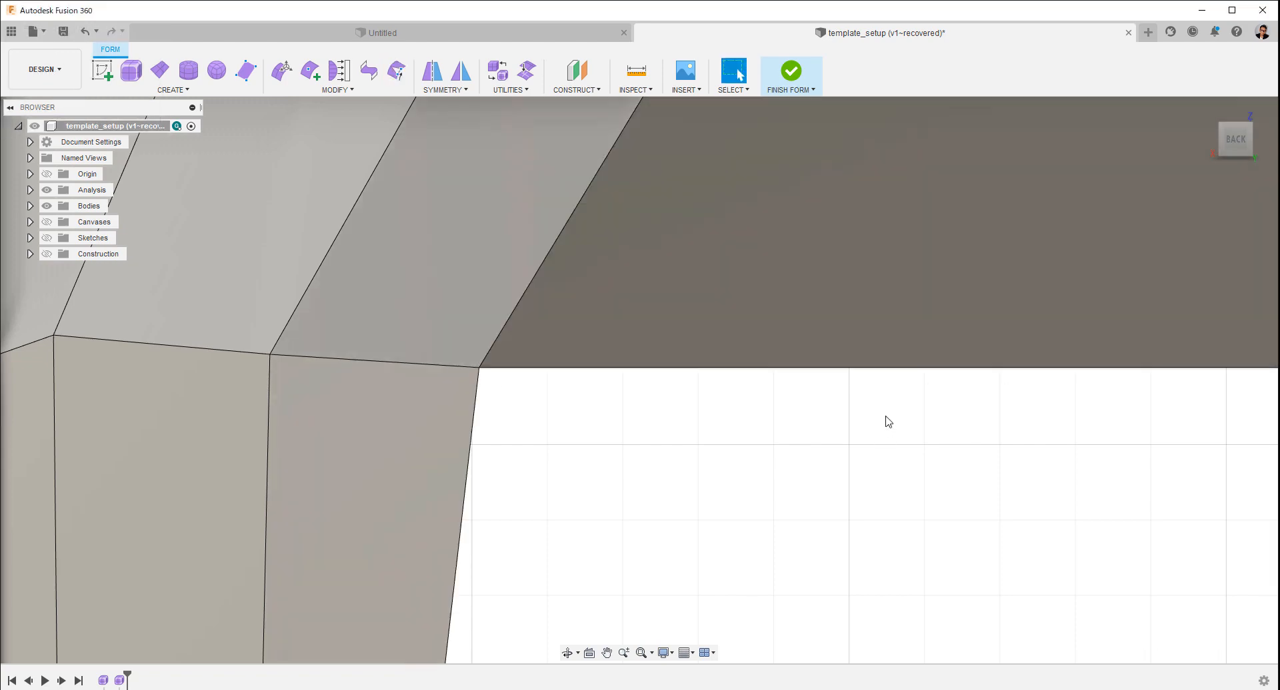
- Nudge the two inner rear edges below the quarter panel's welded corner slightly sideways with Edit Form
scroll(885, 430, "down", 8)
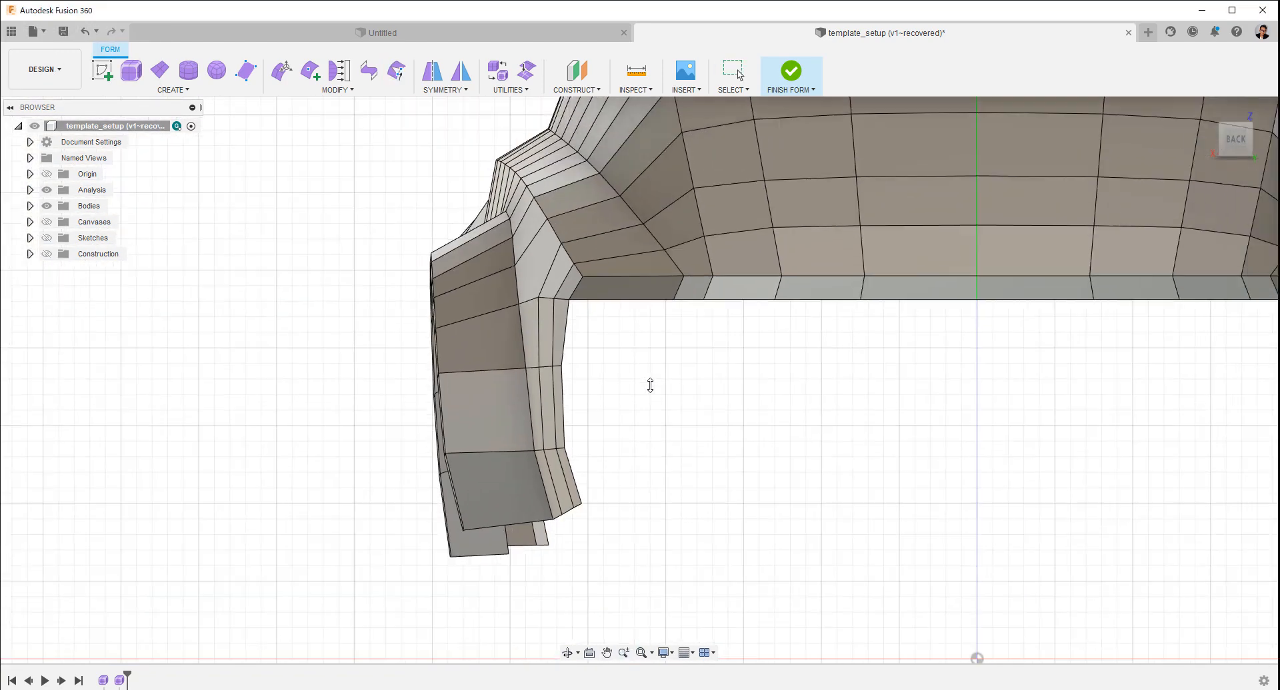
scroll(656, 375, "up", 1)
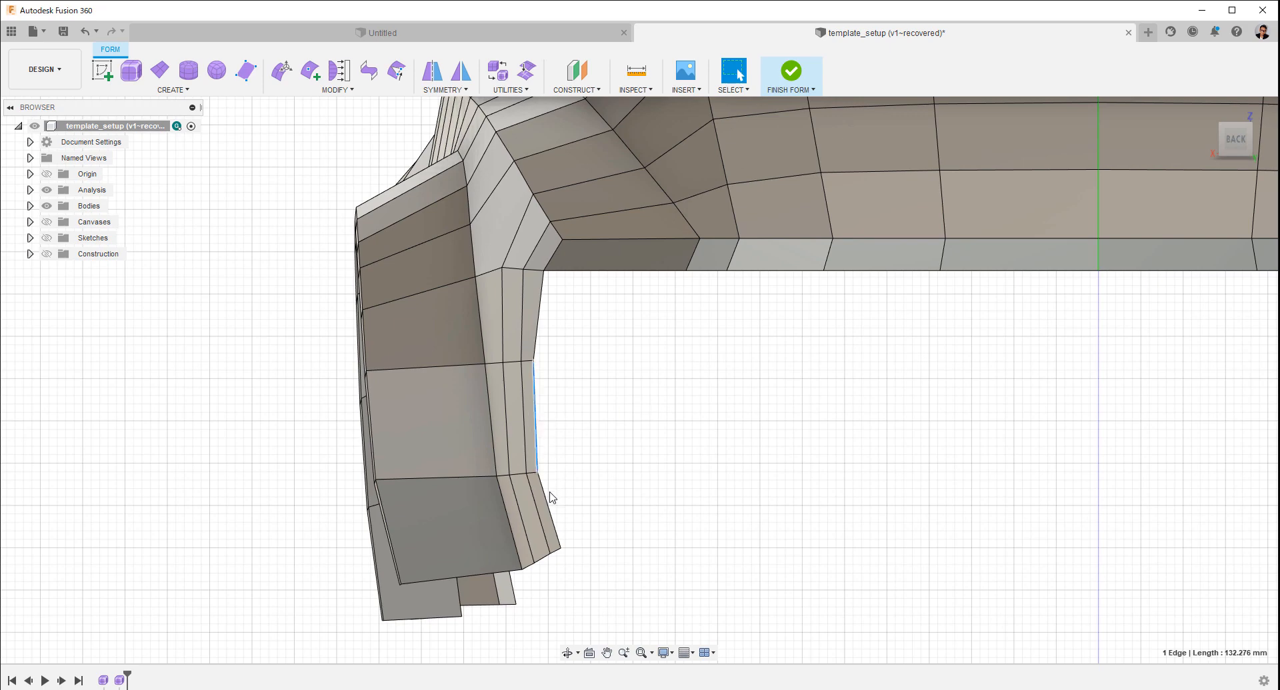
right_click(589, 466)
left_click(637, 432)
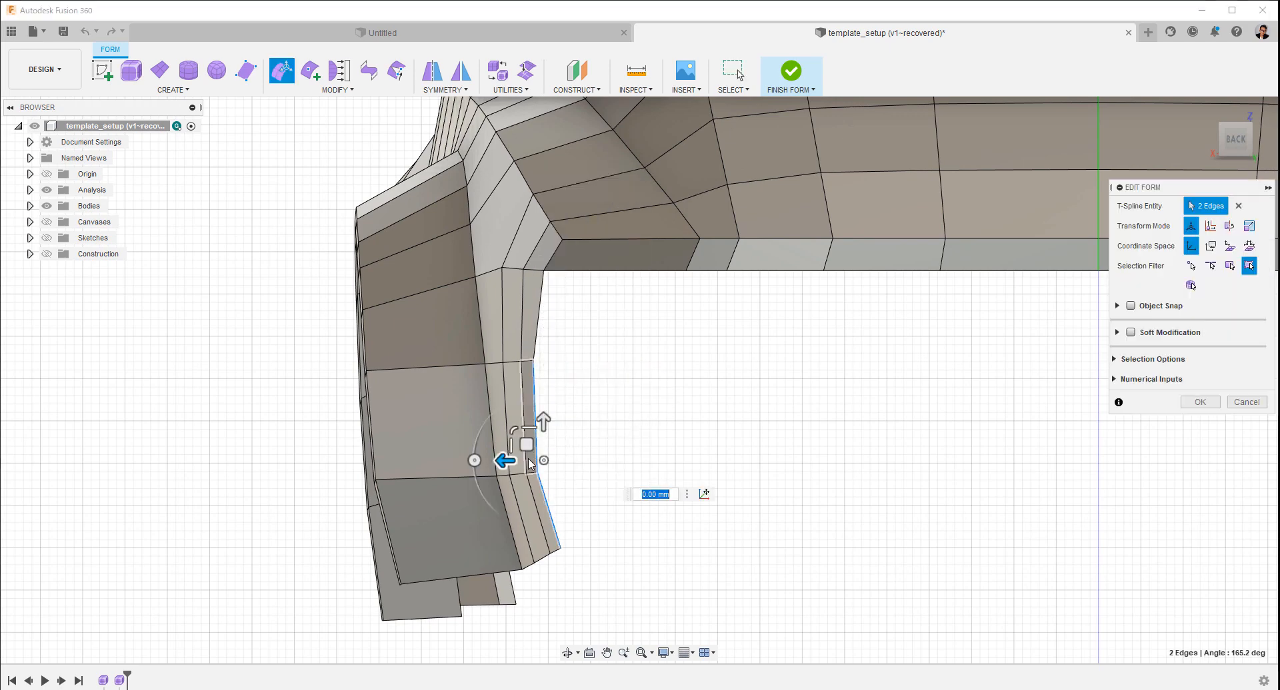
left_click_drag(504, 462, 510, 465)
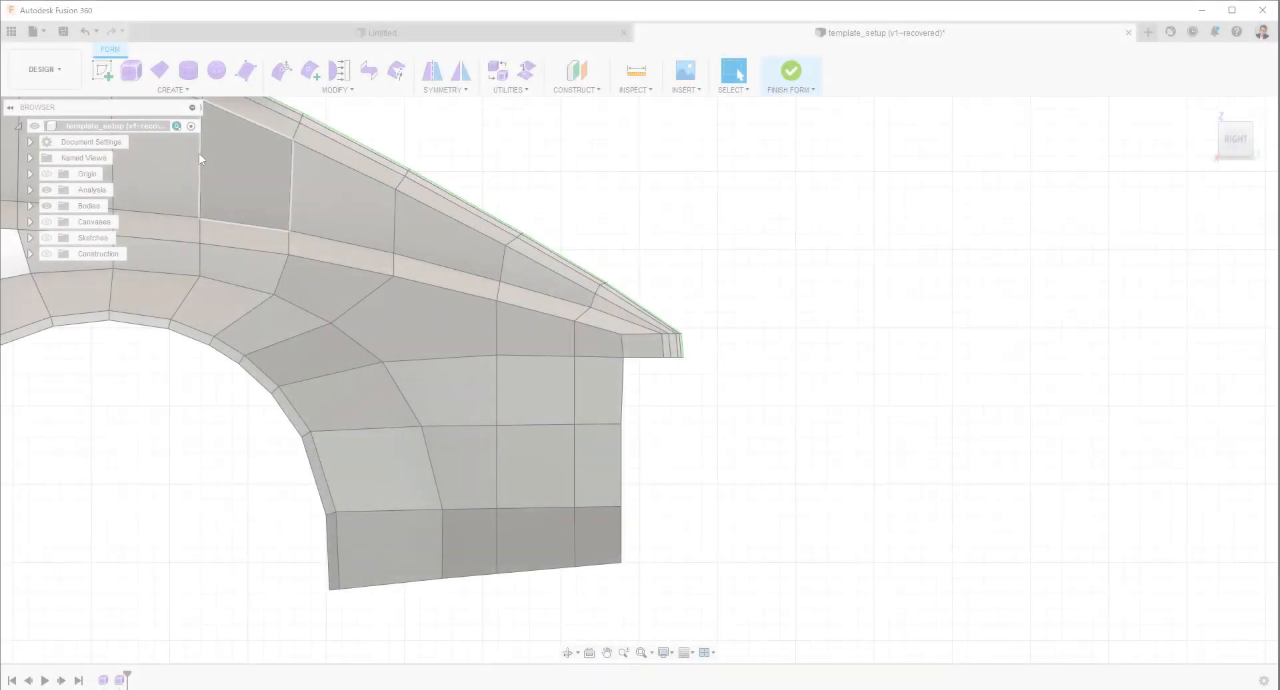
- Show the reference canvases and move the tail strip's ten lower edges rearward about 17 mm onto the side-view outline
left_click(47, 223)
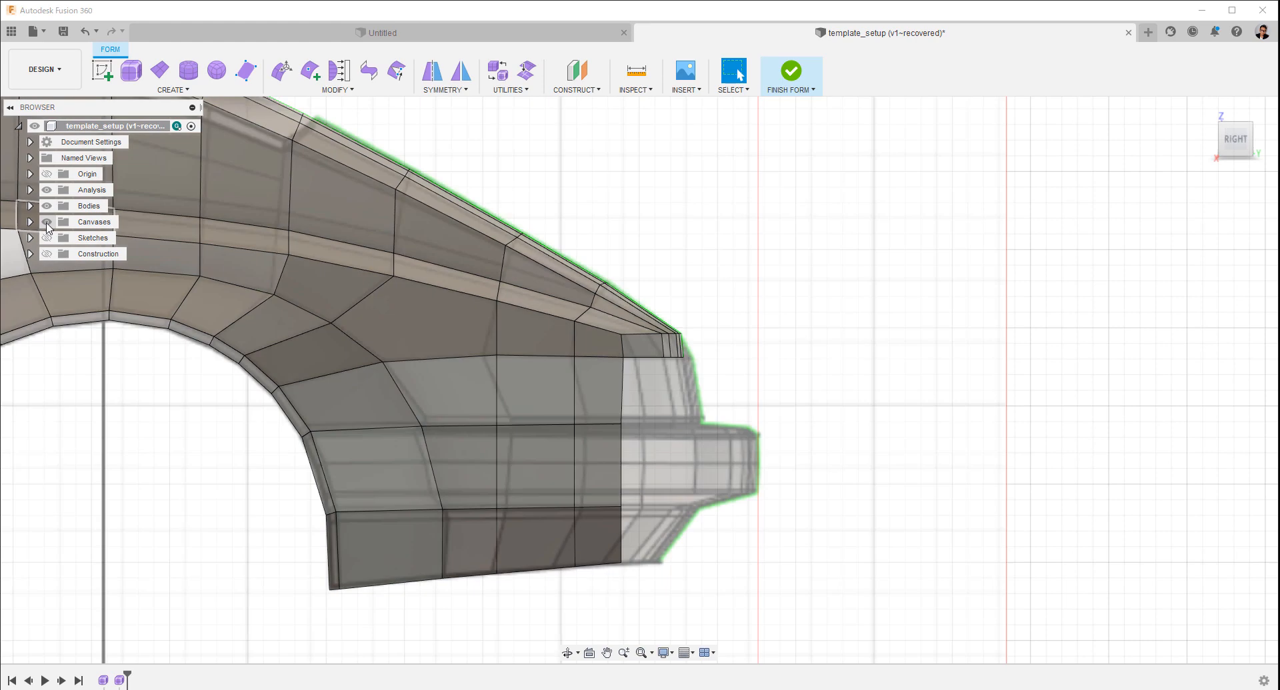
scroll(893, 347, "up", 5)
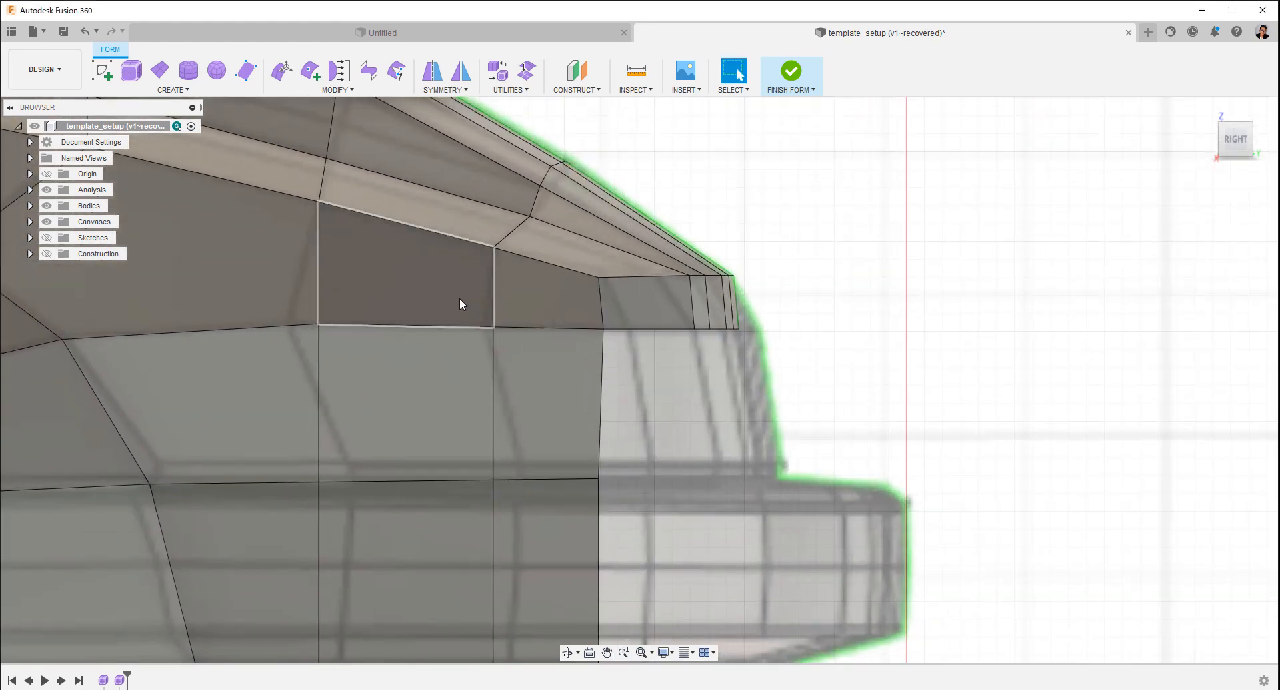
left_click_drag(545, 306, 869, 380)
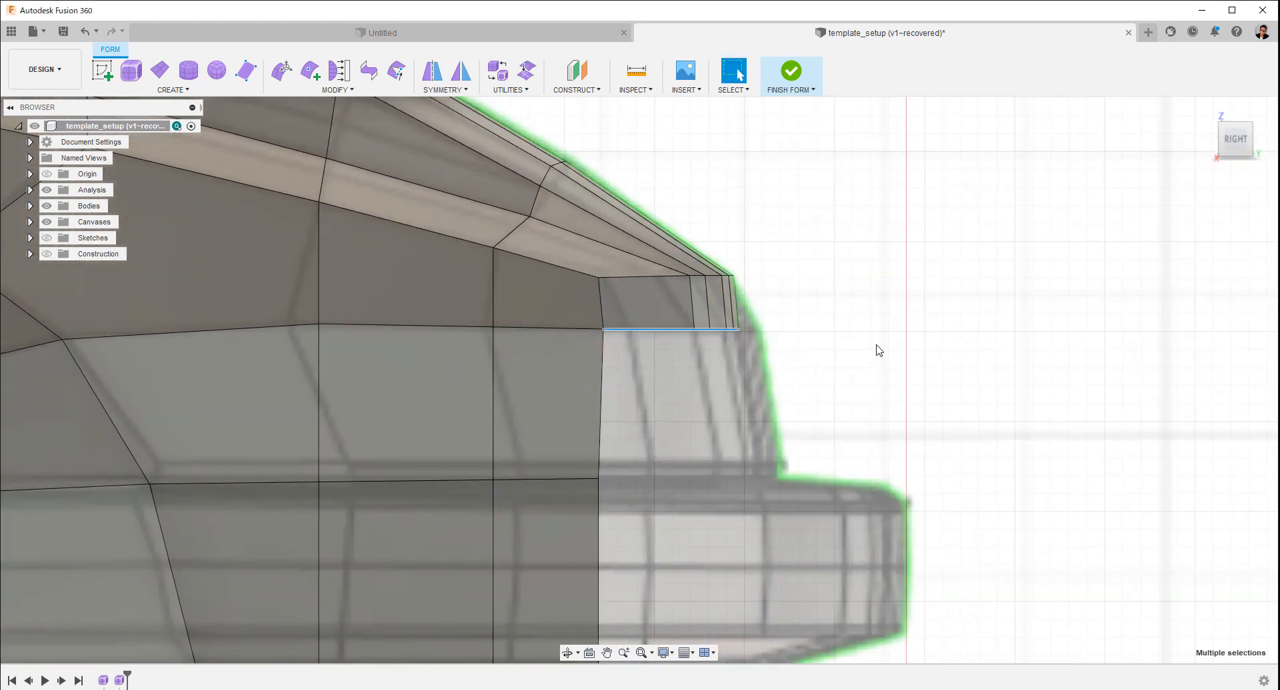
right_click(878, 351)
left_click(915, 327)
left_click_drag(742, 329, 768, 343)
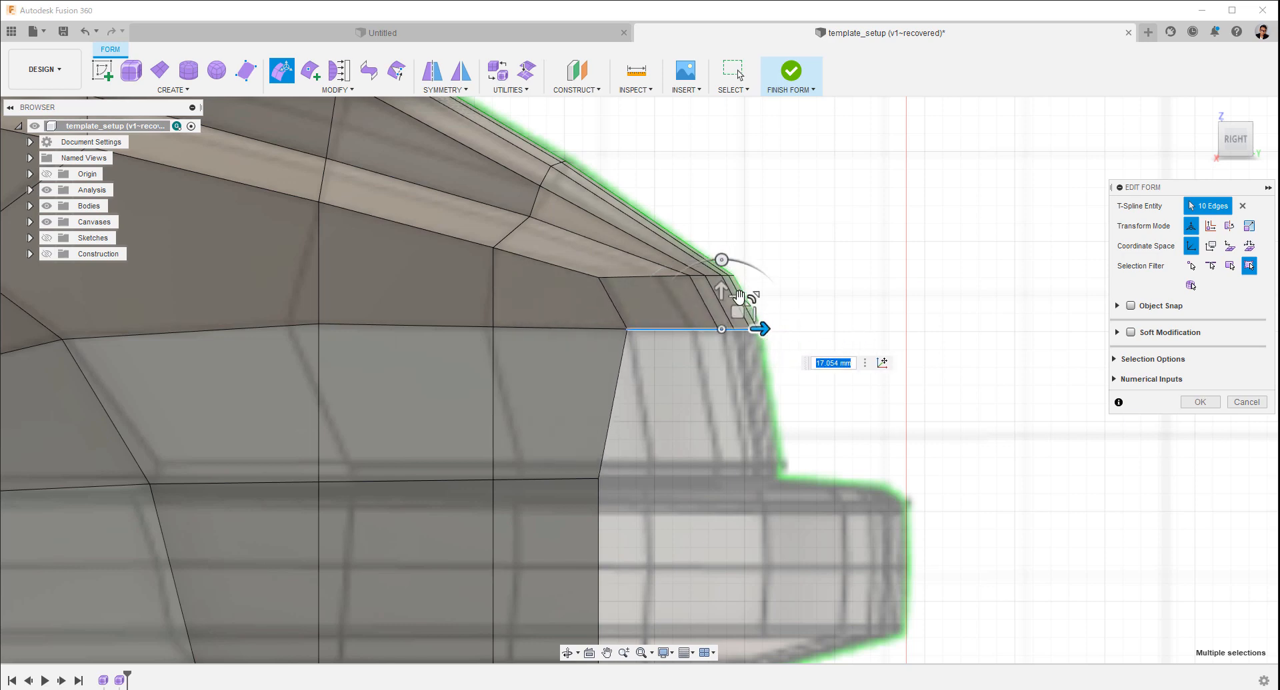
- Extrude the ten lower edges down to the canvas's bumper ledge and shift them rearward about 12 mm to the outline
left_click_drag(740, 296, 782, 485)
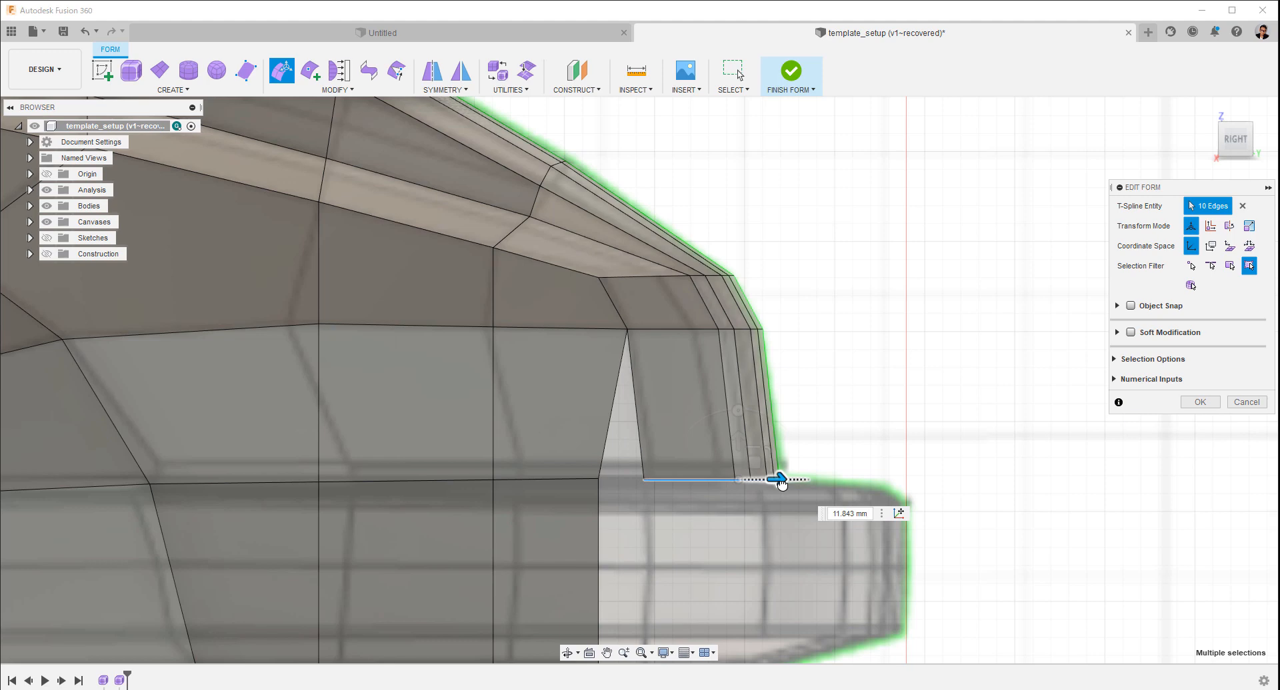
left_click(943, 468)
middle_click_drag(947, 453, 949, 365)
middle_click_drag(949, 353, 893, 436, "ctrl+shift")
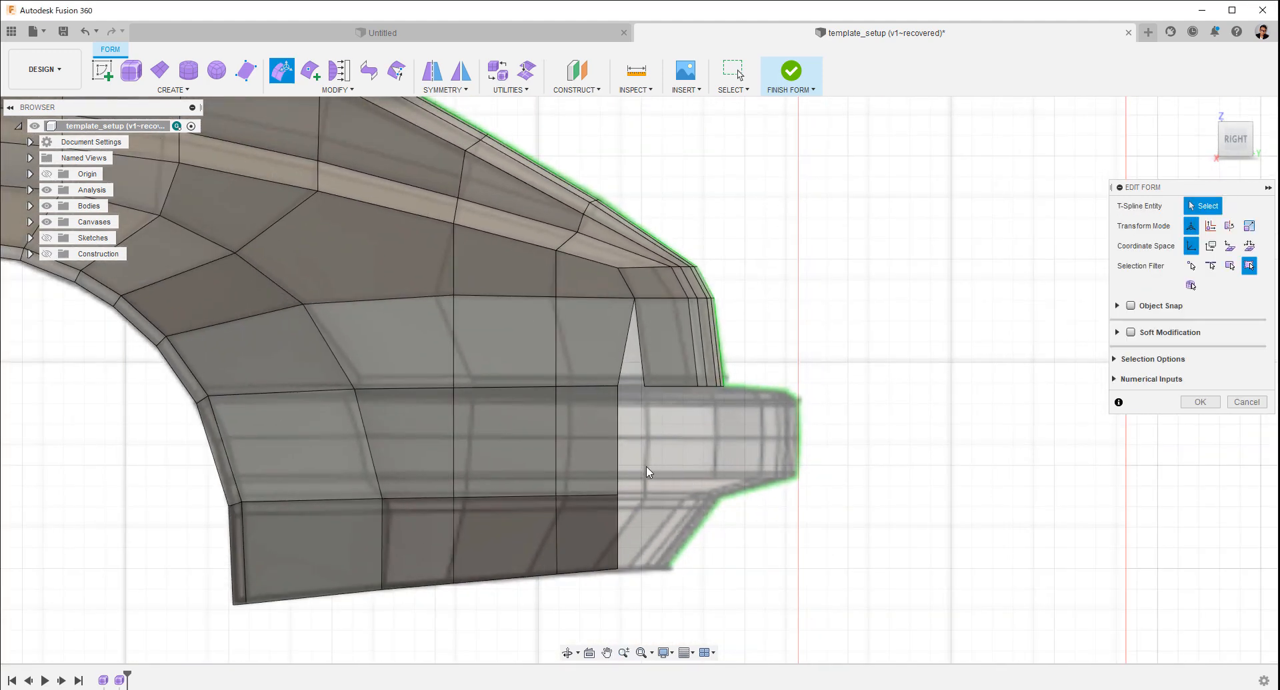
- Move the quarter panel's rear vertical edge rearward toward the extruded strip and adjust it sideways against the top-view canvas
left_click(619, 460)
left_click_drag(659, 441, 688, 441)
middle_click_drag(718, 438, 840, 432, "ctrl+shift")
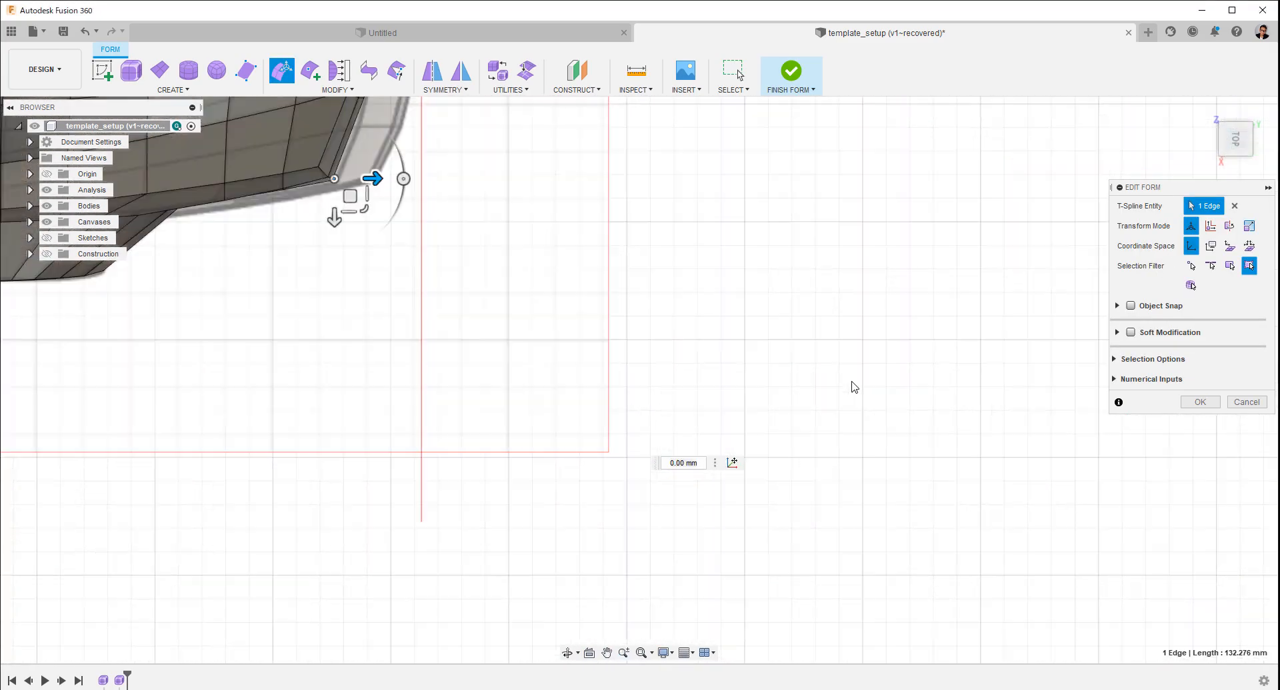
scroll(885, 477, "up", 5)
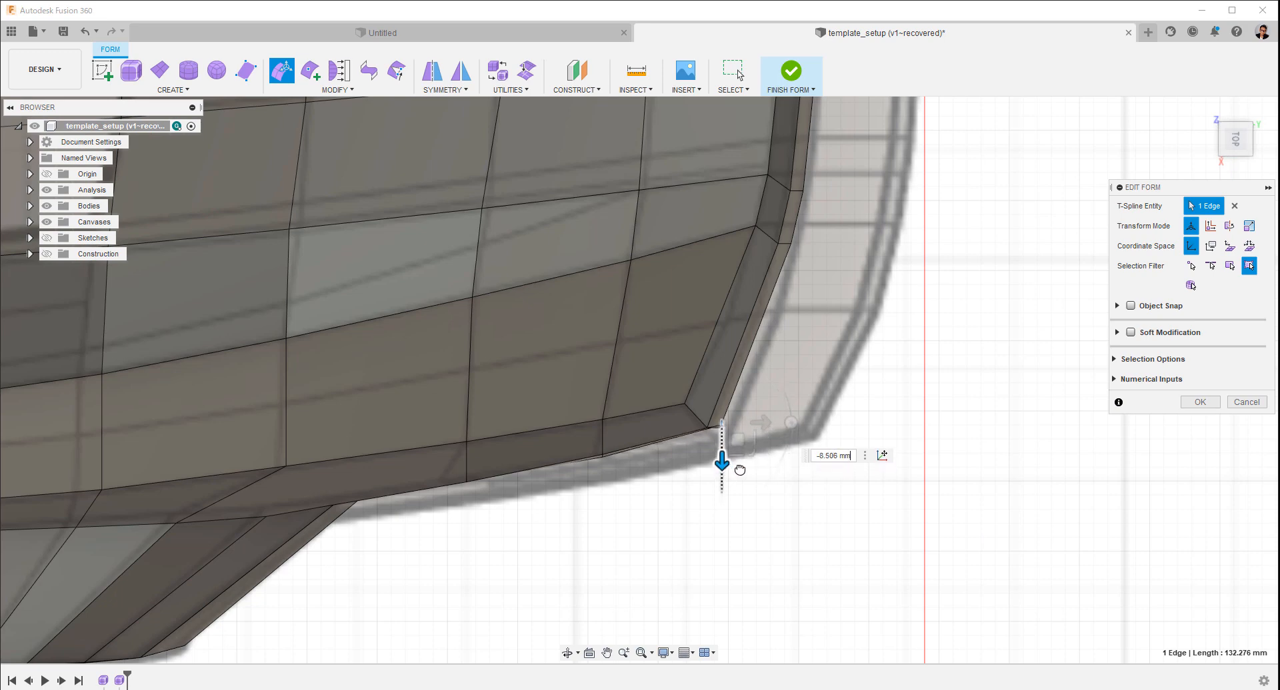
left_click(800, 531)
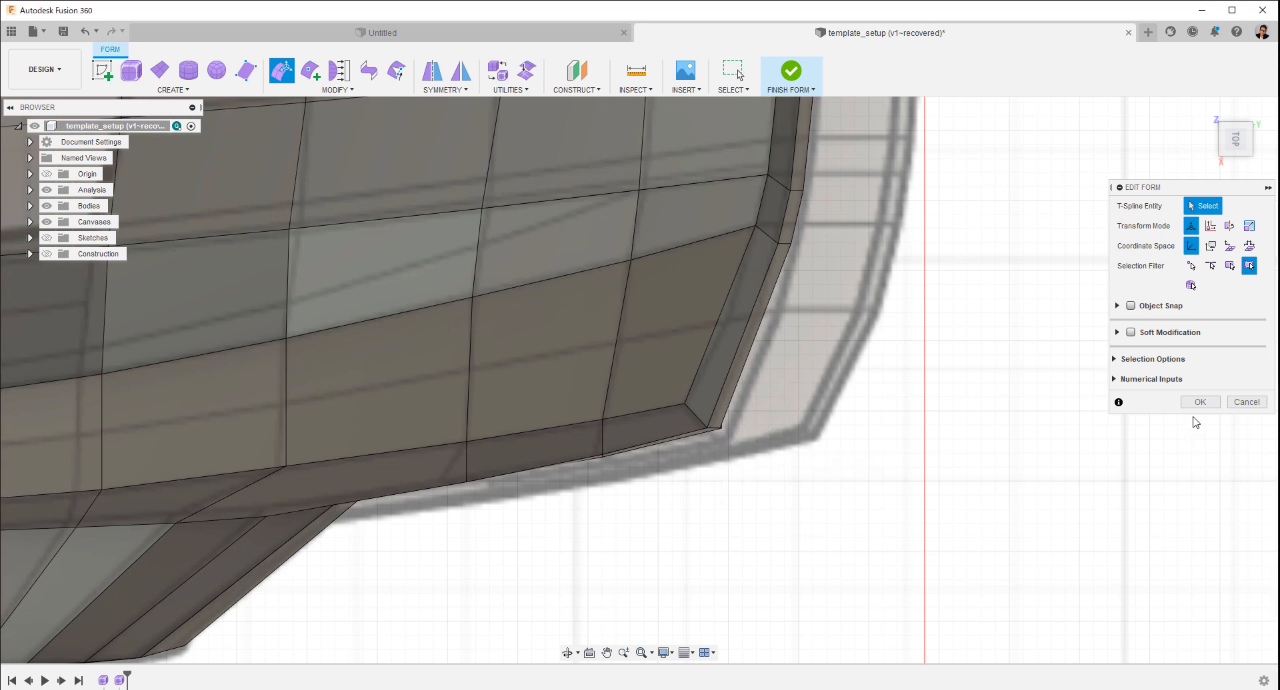
left_click(1200, 404)
- Weld the quarter panel's rear edge vertex to the tail strip's lower corner using Vertex to Vertex mode
scroll(654, 502, "up", 4)
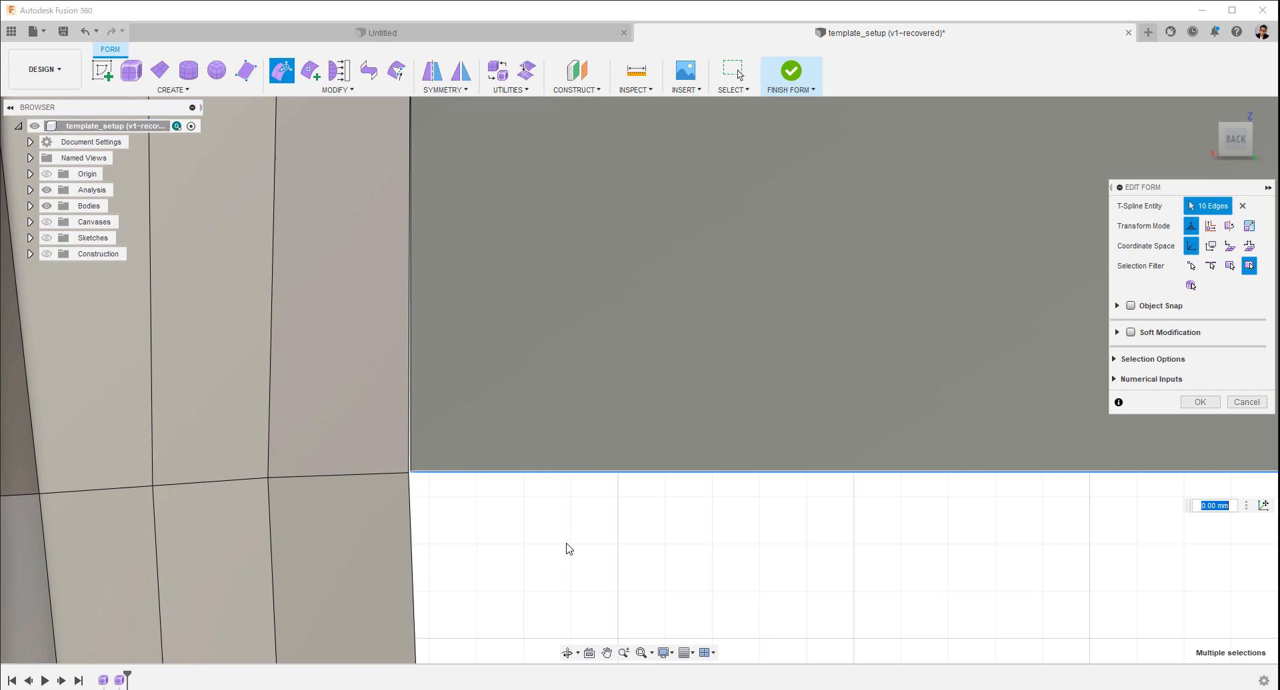
left_click(564, 539)
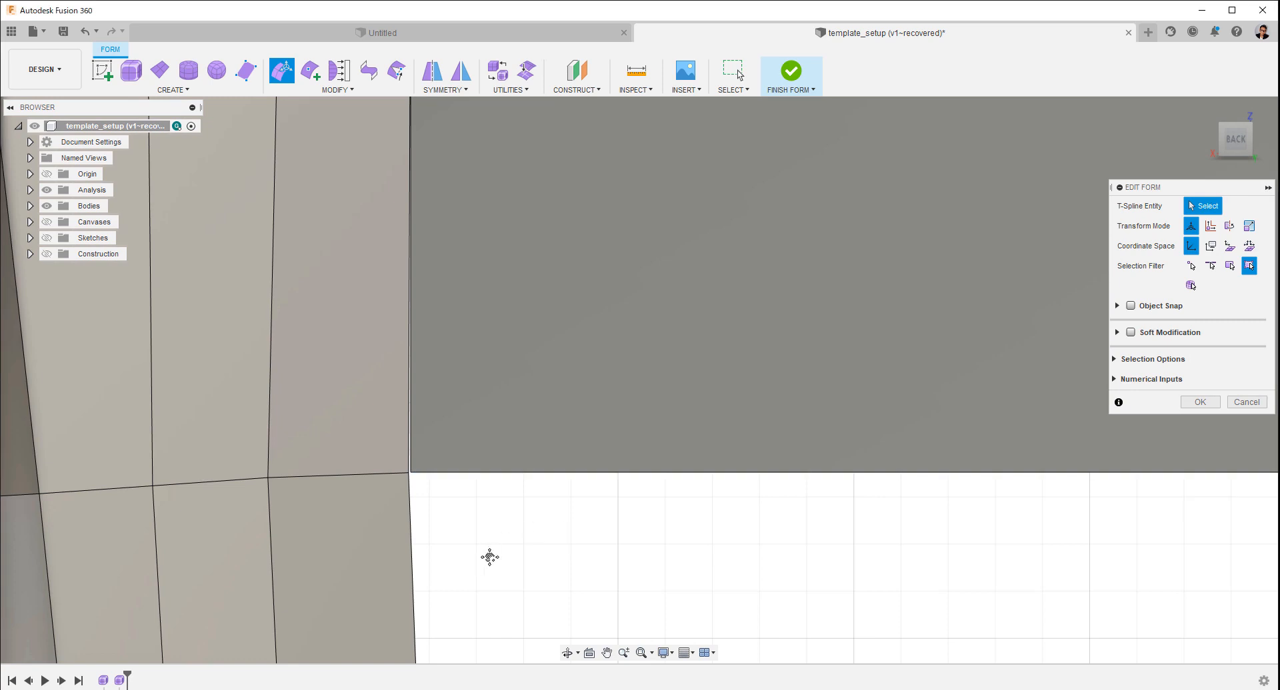
middle_click_drag(489, 558, 606, 514)
scroll(634, 382, "up", 6)
middle_click_drag(466, 346, 776, 212)
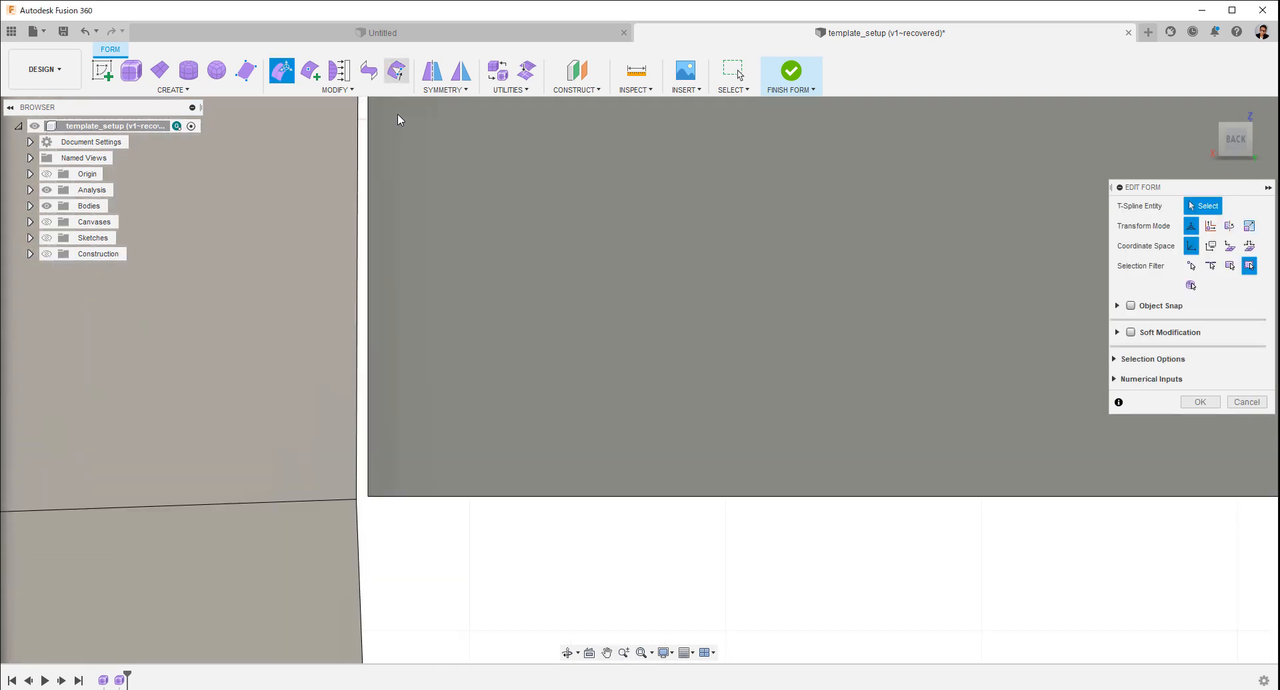
left_click(396, 70)
left_click(357, 499)
left_click(368, 497)
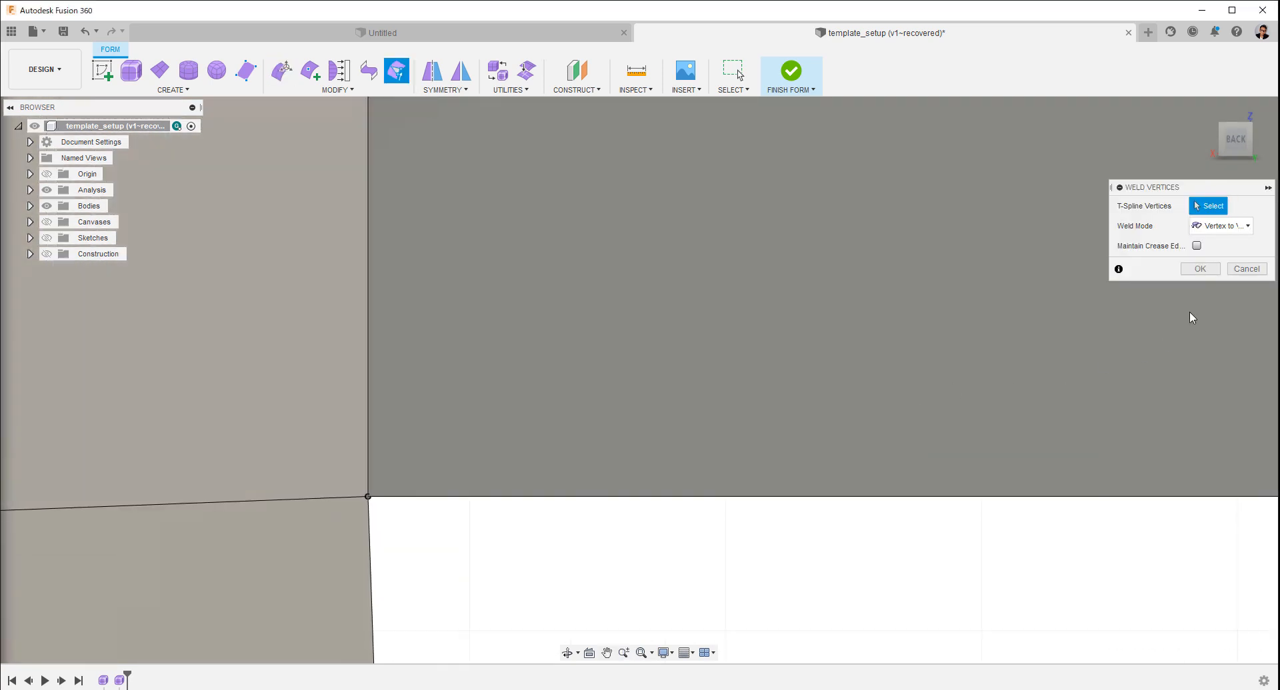
left_click(1201, 271)
scroll(806, 526, "down", 5)
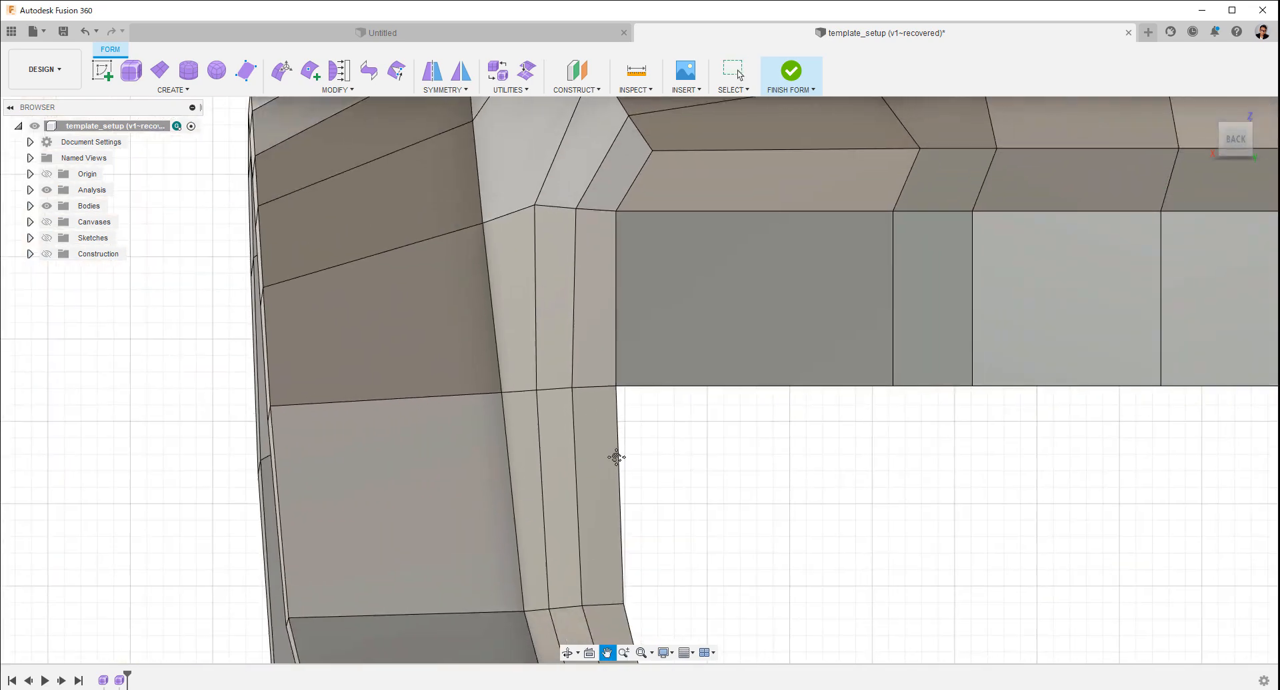
scroll(515, 500, "down", 4)
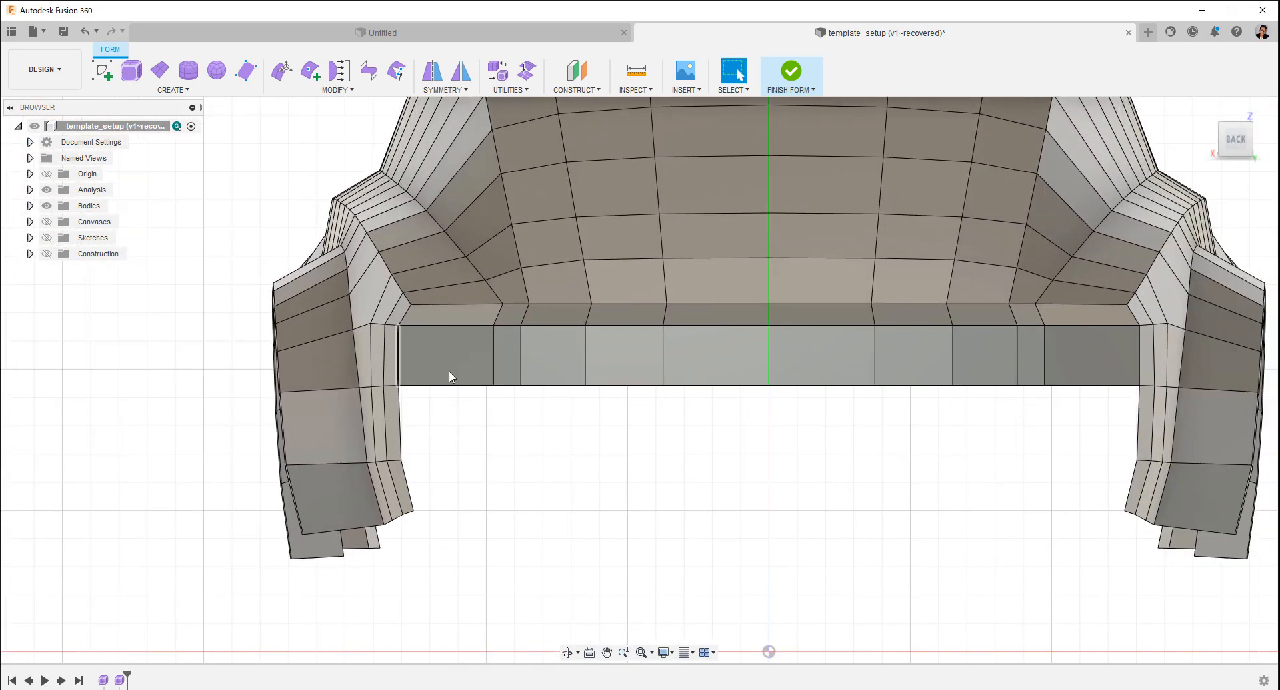
- Select five lower edges of the tail strip and nudge them vertically level with the welded corner using Edit Form
left_click_drag(398, 366, 806, 417)
scroll(654, 443, "up", 5)
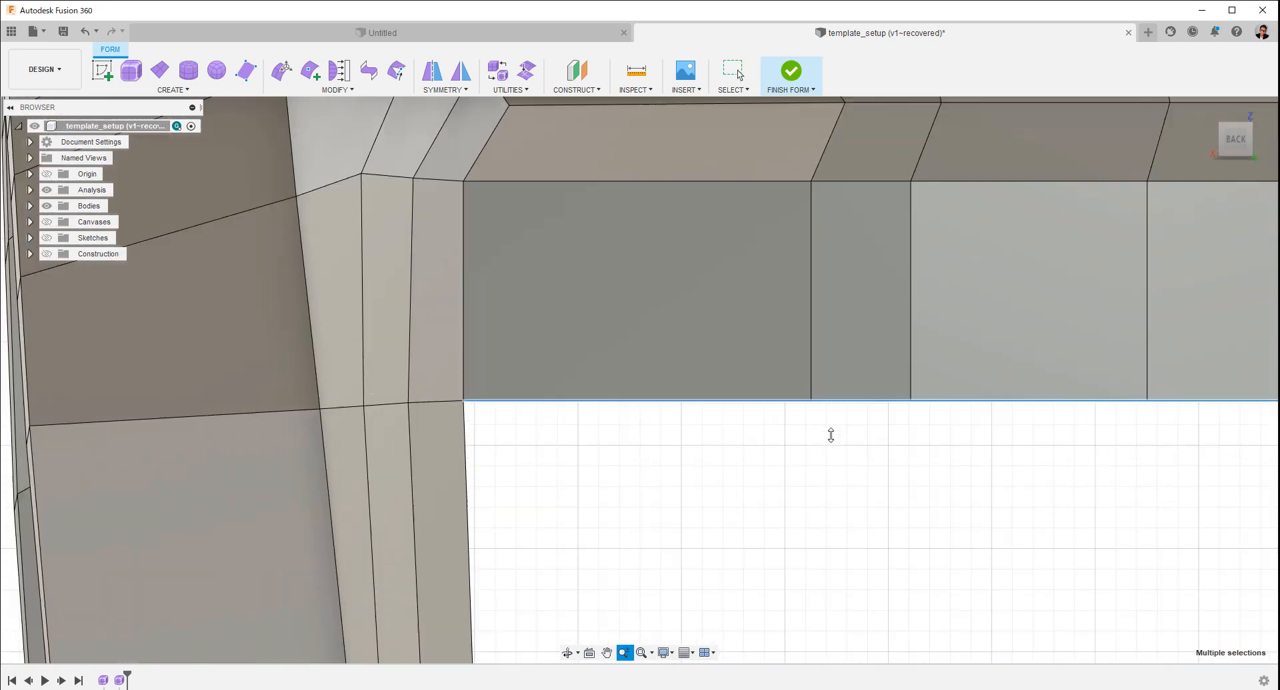
right_click(528, 486)
left_click(585, 459)
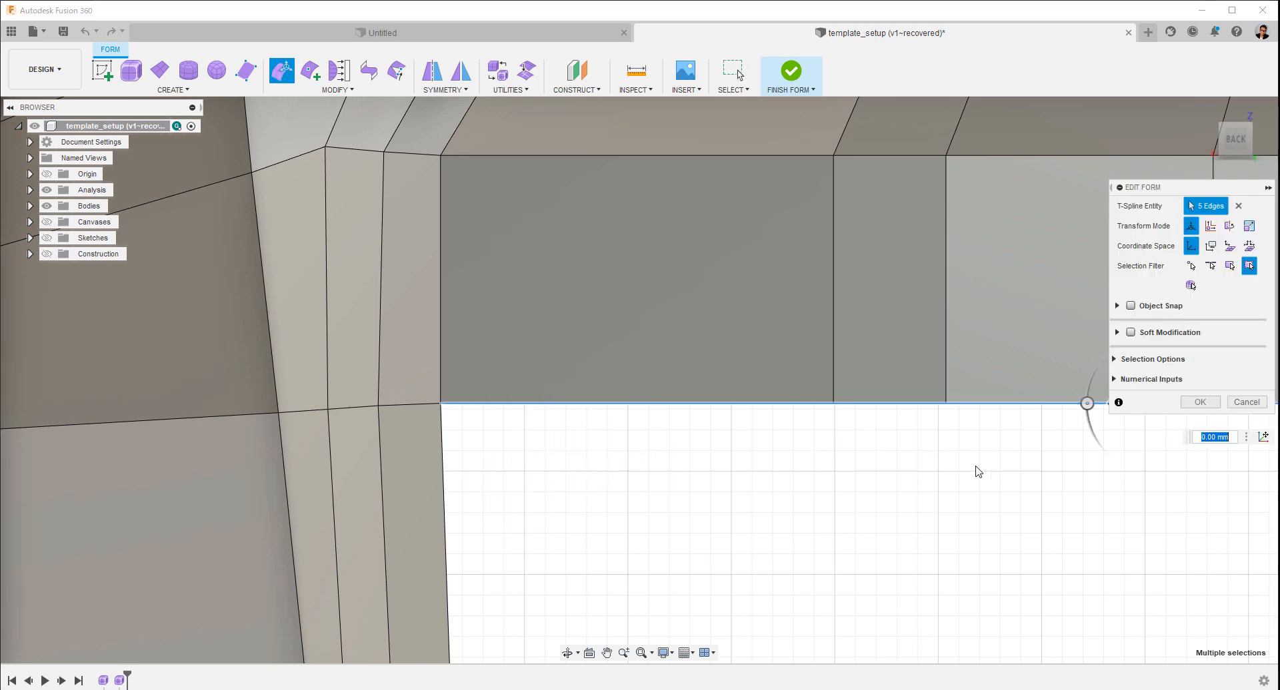
middle_click_drag(975, 467, 796, 501)
left_click_drag(978, 404, 726, 522)
scroll(726, 522, "down", 5)
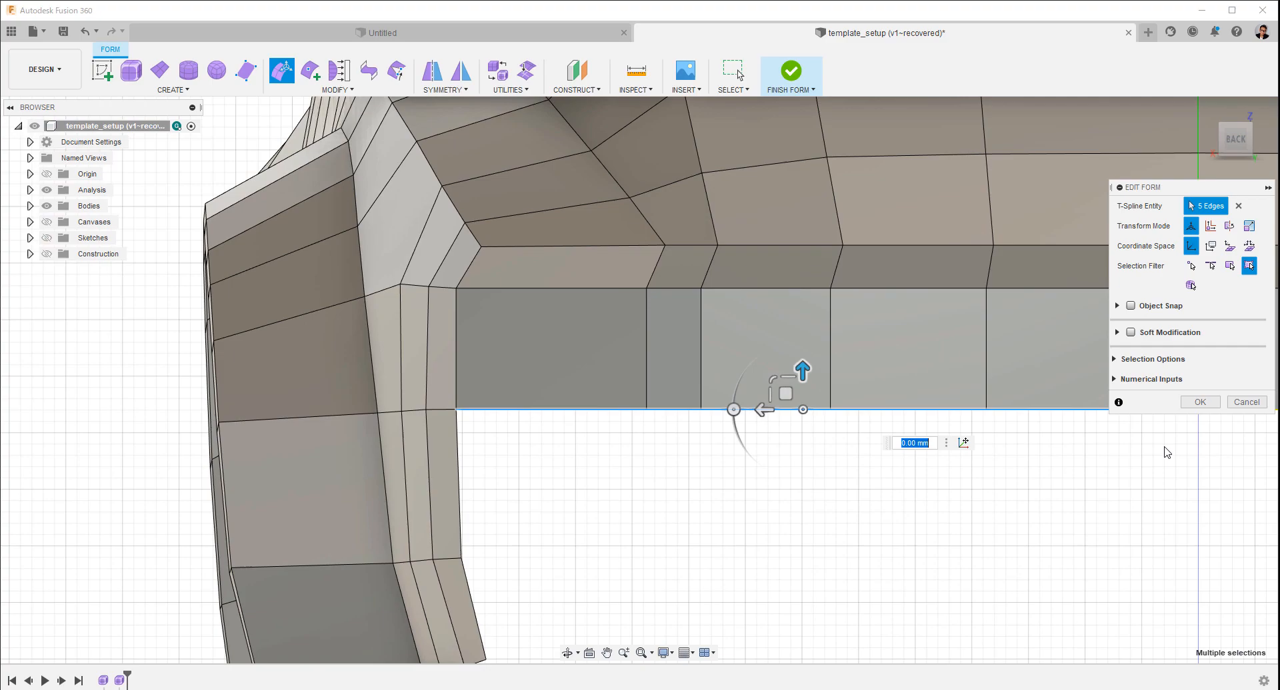
left_click(1205, 407)
- Extrude the strip's ten lower edges down in two rows to the quarter panels' lower corners and scale the bottom edges' width to 0.95
scroll(829, 520, "down", 4)
middle_click_drag(828, 520, 901, 510, "shift")
scroll(901, 509, "up", 2)
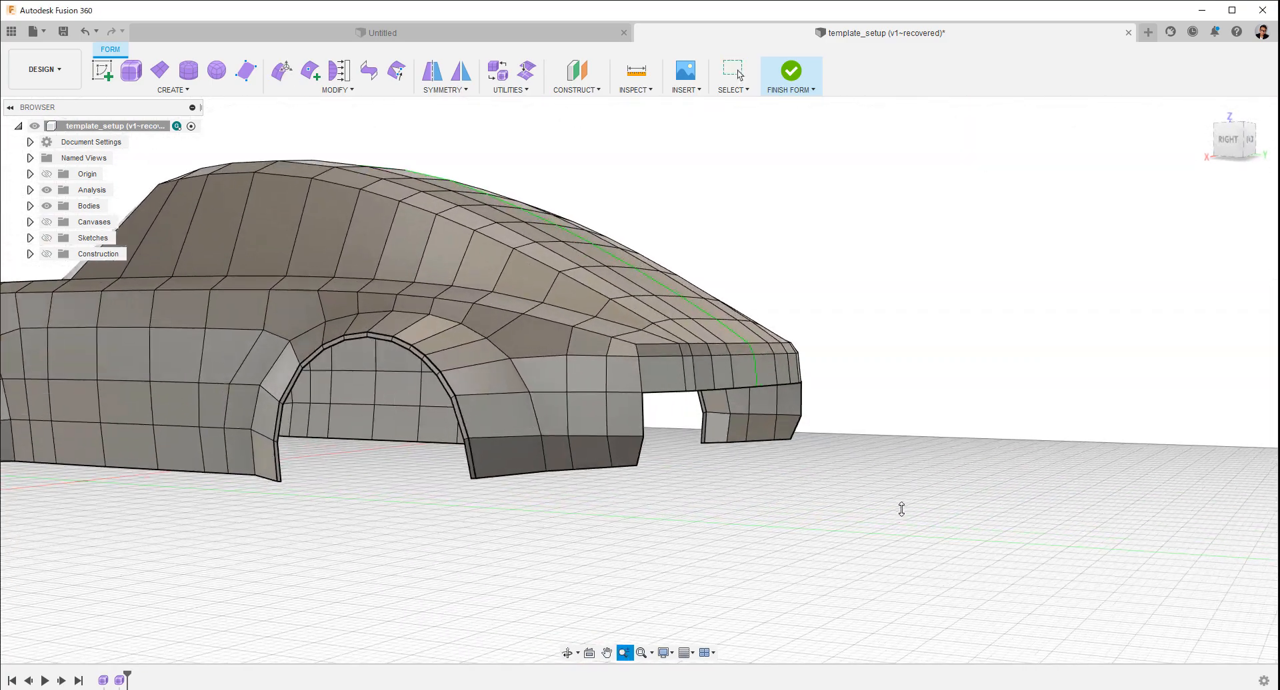
scroll(767, 430, "up", 3)
middle_click_drag(1050, 461, 982, 414, "shift")
double_click(971, 387, "shift")
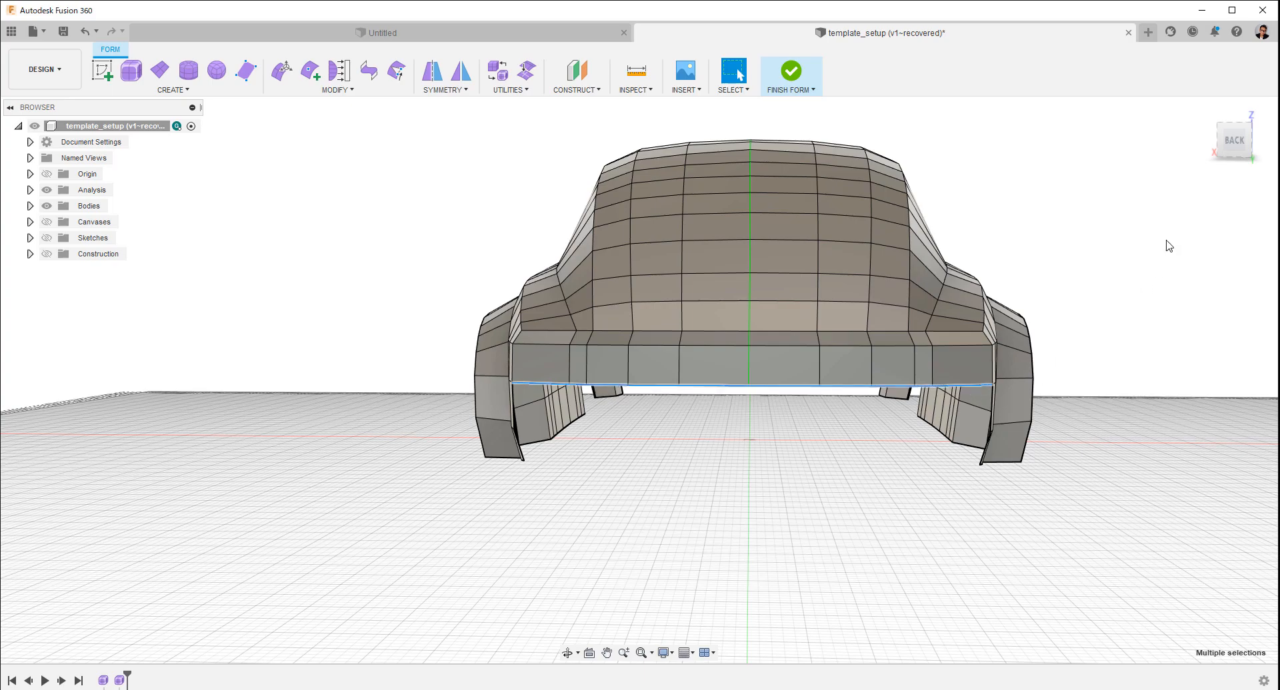
left_click(1248, 140)
scroll(907, 538, "down", 1)
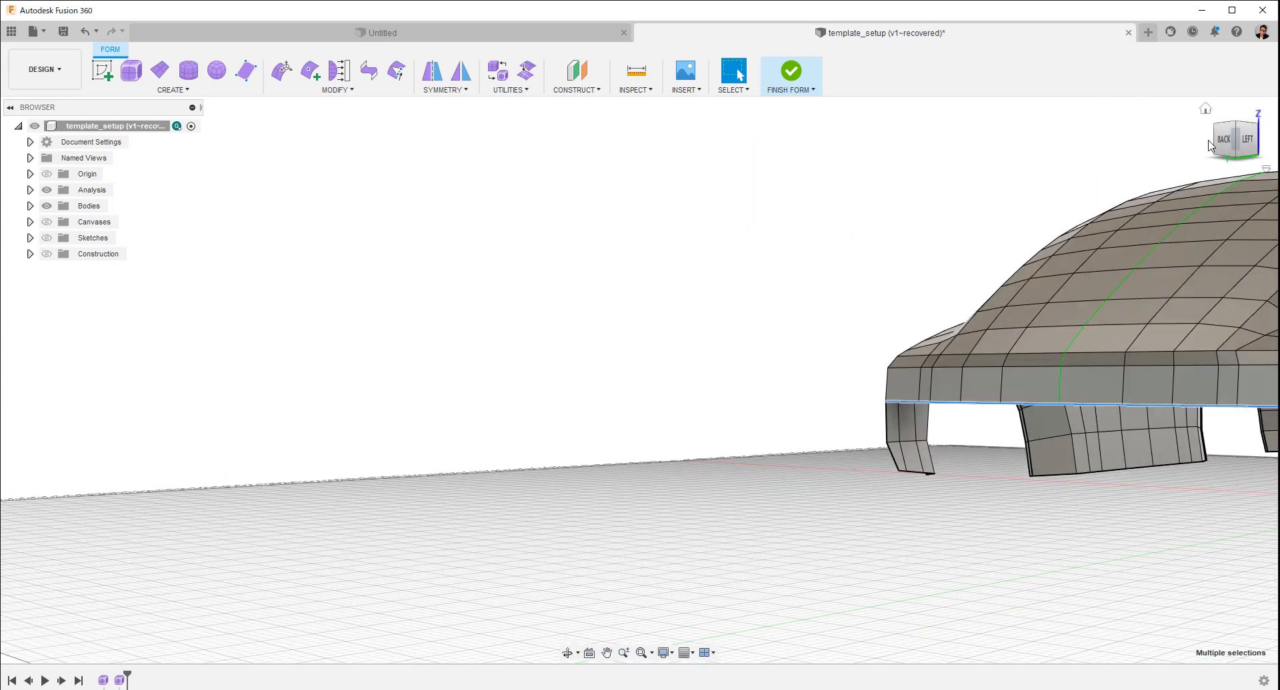
left_click(1217, 141)
scroll(664, 510, "down", 2)
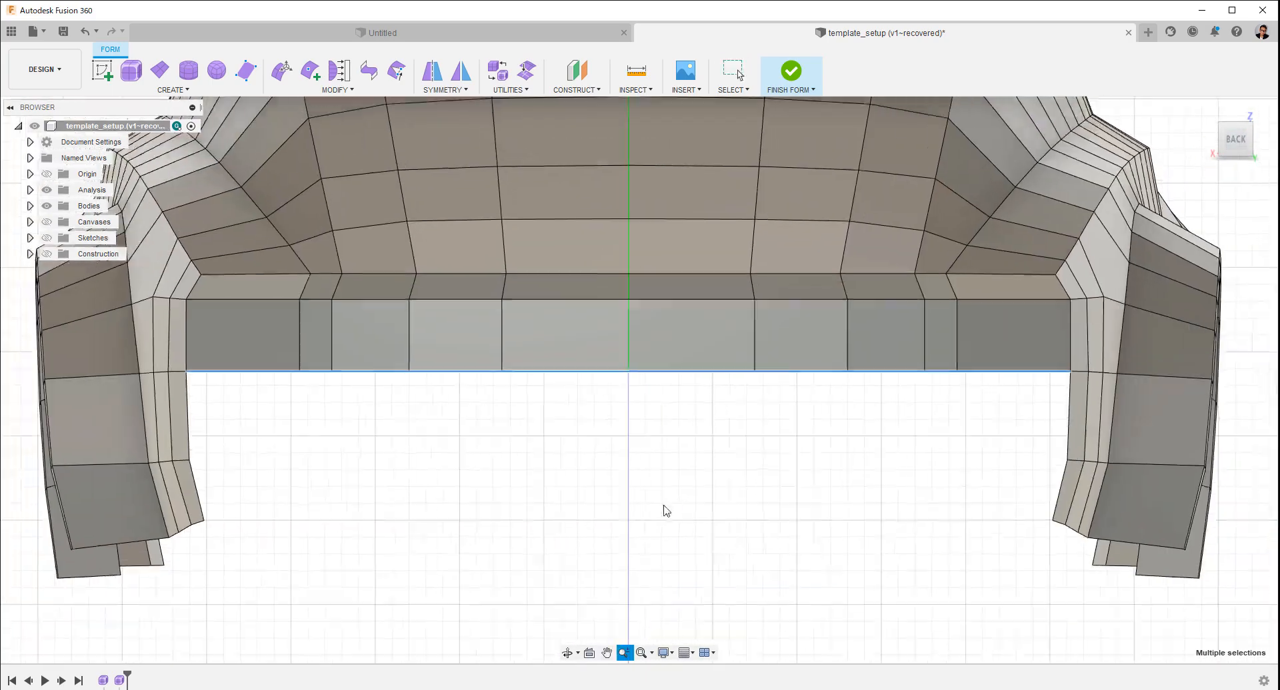
right_click(603, 452)
left_click(653, 437)
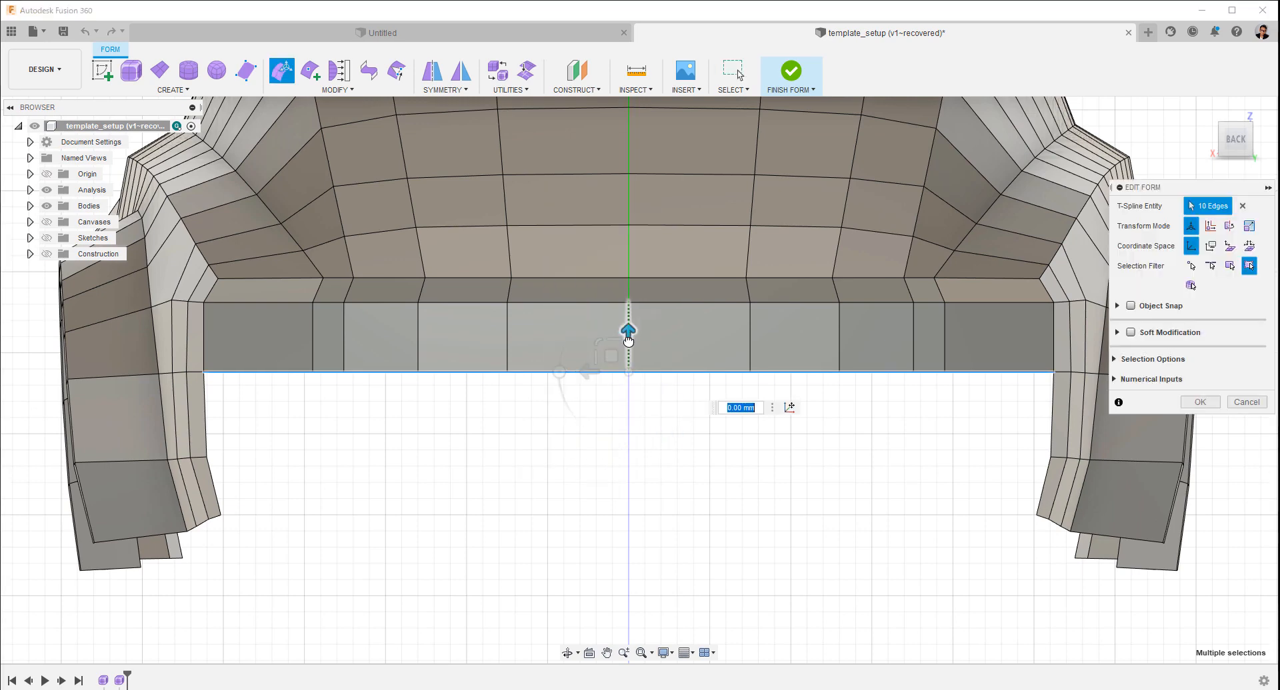
left_click_drag(630, 335, 600, 518)
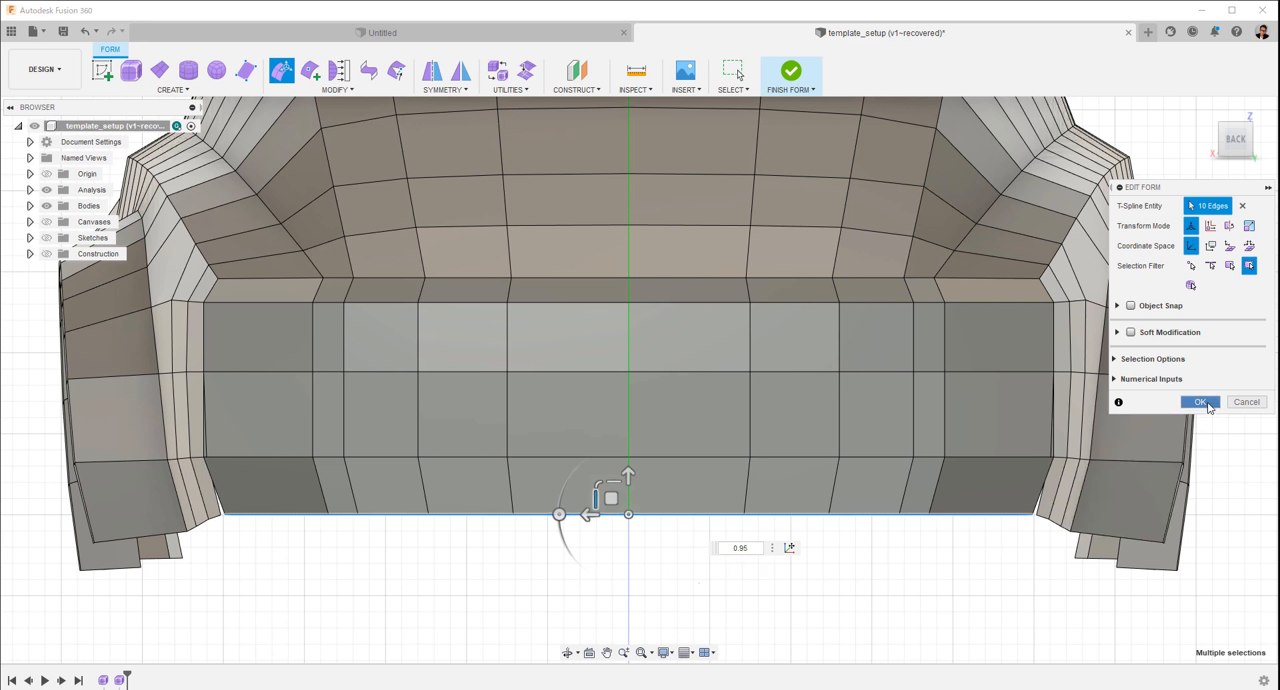
left_click(1199, 402)
- Scale the ten edges between the two new rows sideways to 0.99 with Edit Form
double_click(593, 458)
right_click(592, 458)
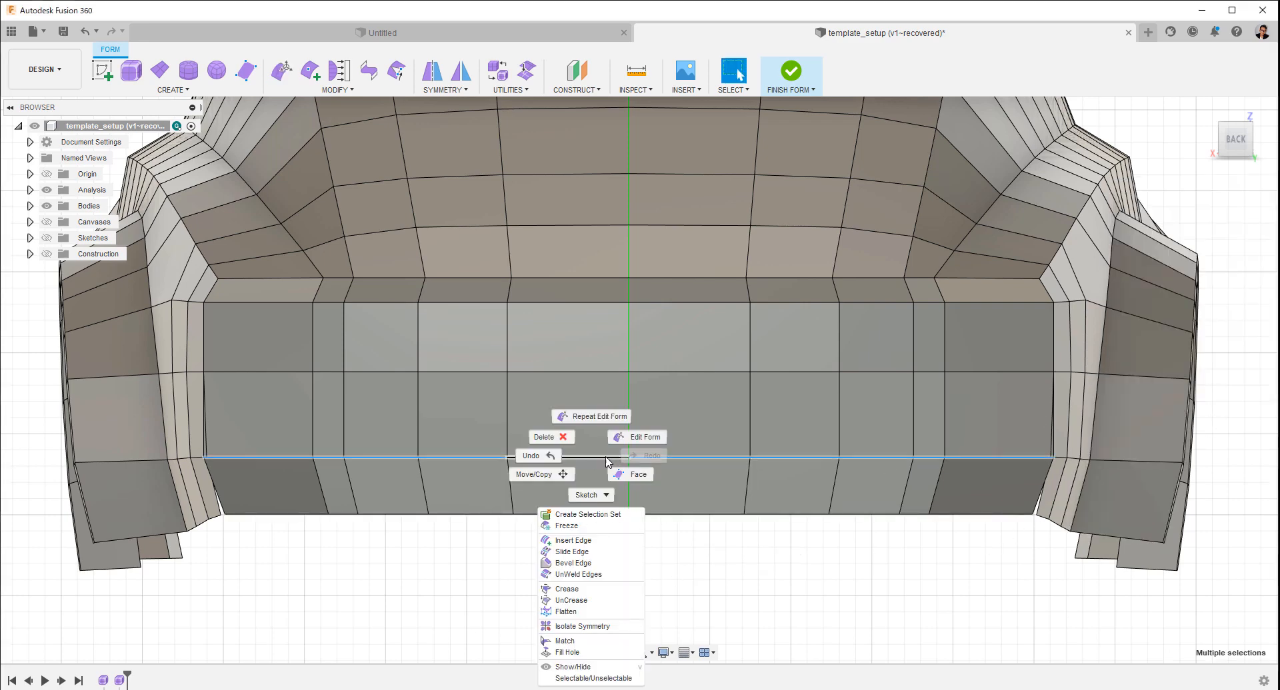
left_click(618, 454)
left_click(600, 442)
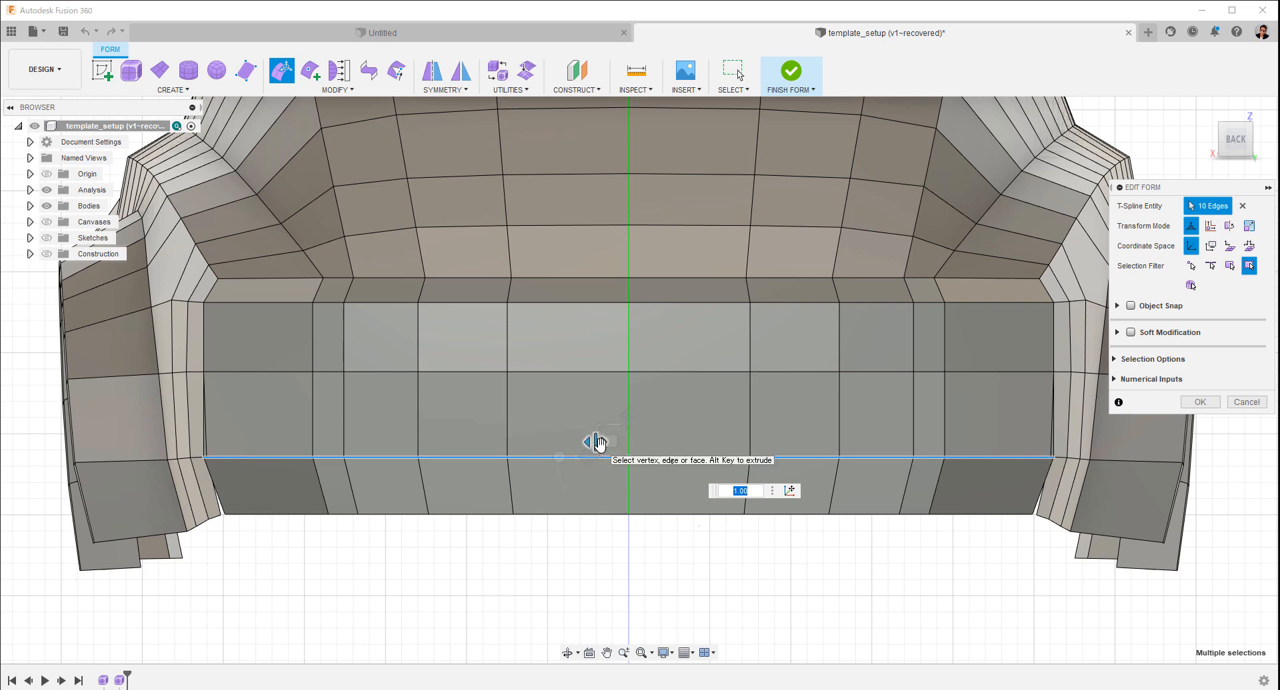
left_click_drag(600, 443, 602, 444)
left_click_drag(742, 492, 764, 493)
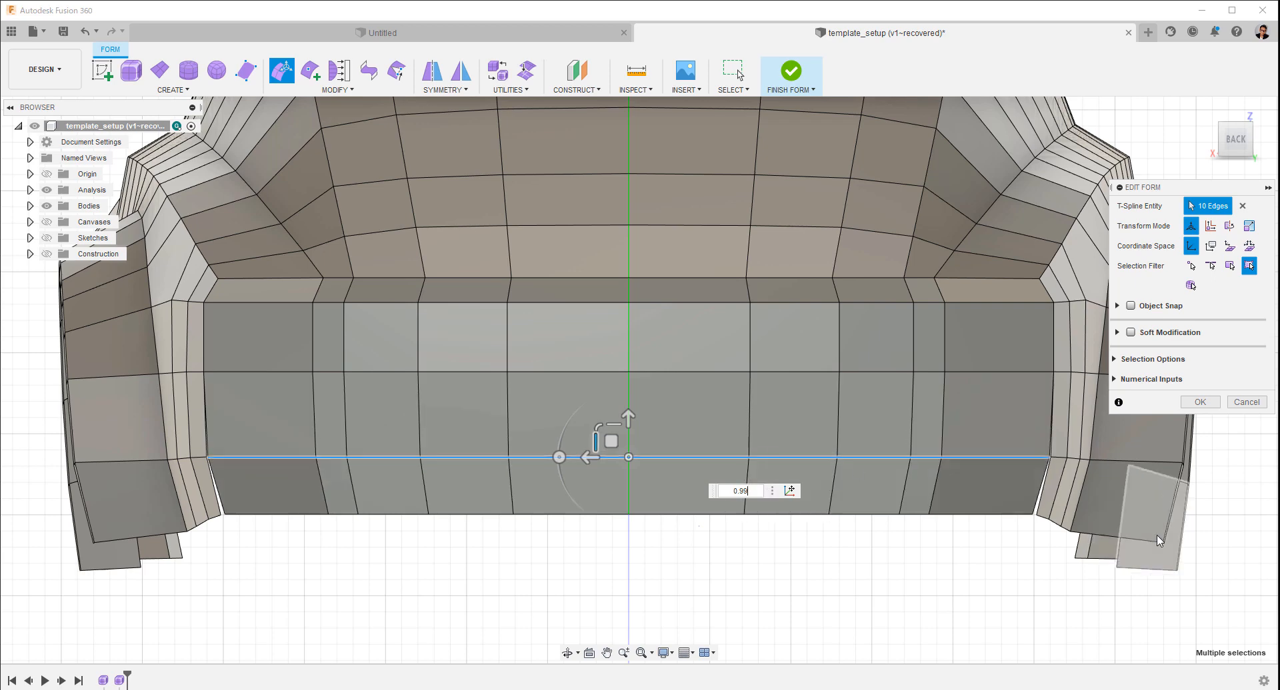
key("Return")
left_click(387, 579)
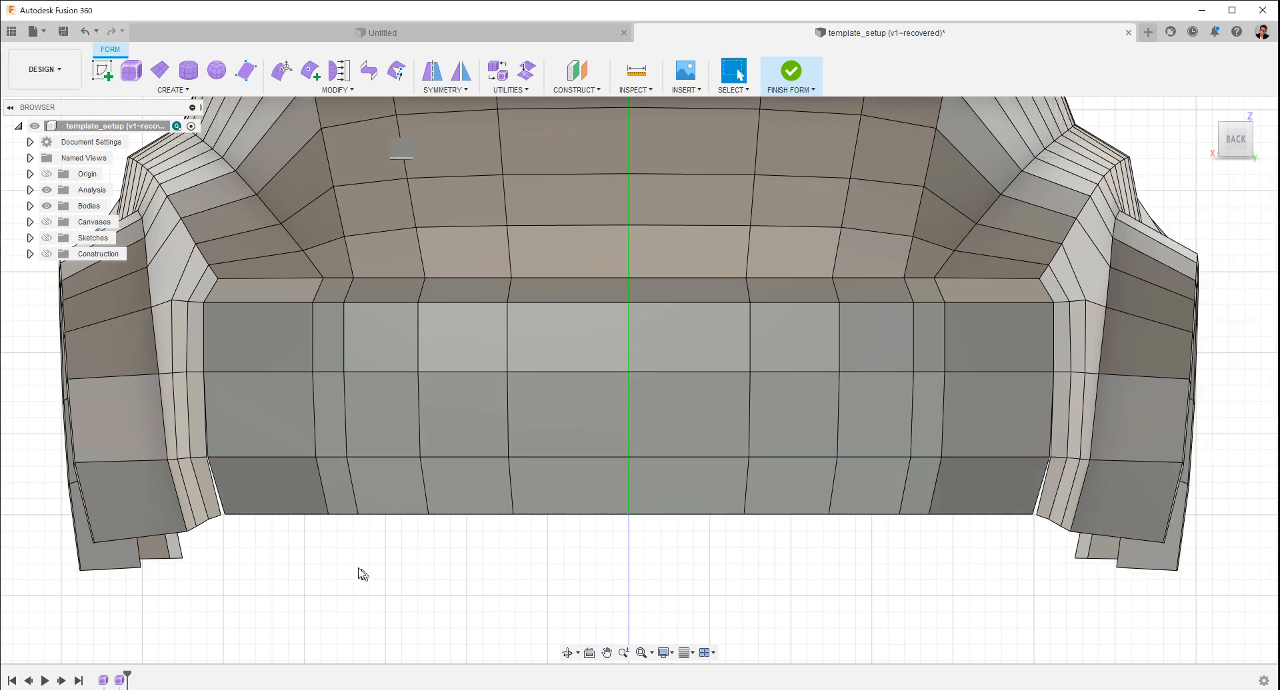
- Raise the tail's ten bottom edges slightly toward the height of the quarter panel's inner lower corner
scroll(517, 574, "up", 5)
double_click(457, 559)
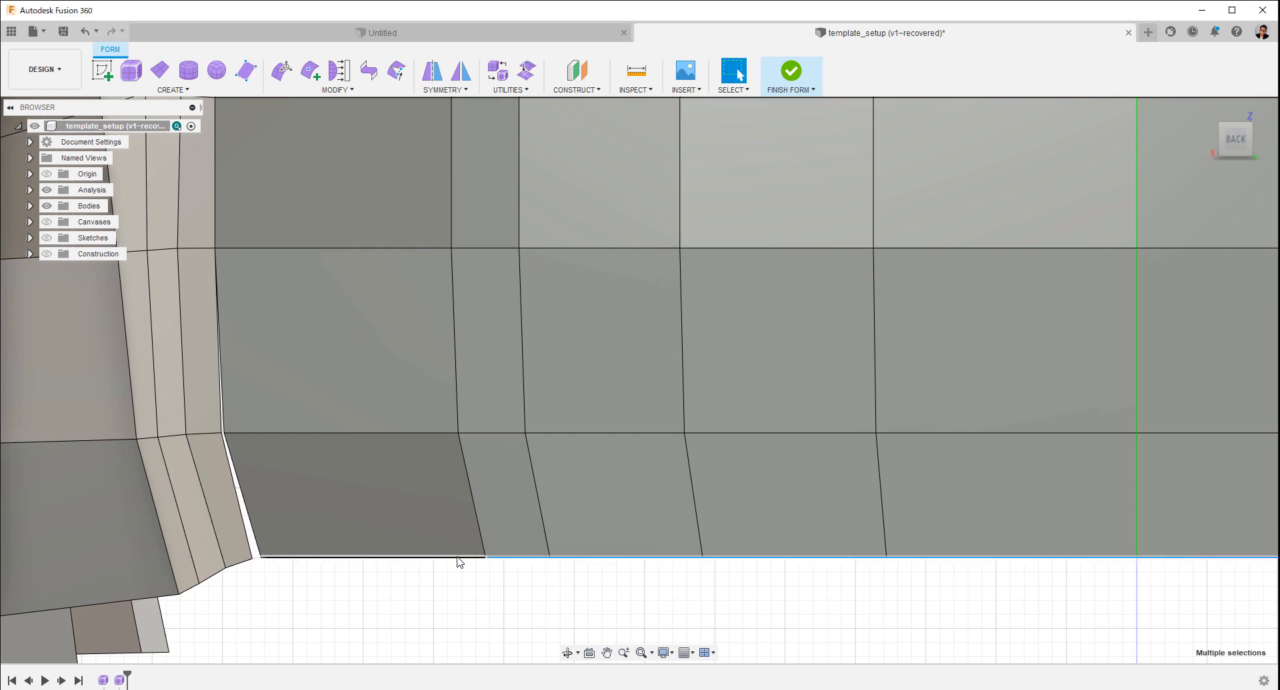
scroll(529, 587, "down", 3)
right_click(526, 558)
left_click(584, 542)
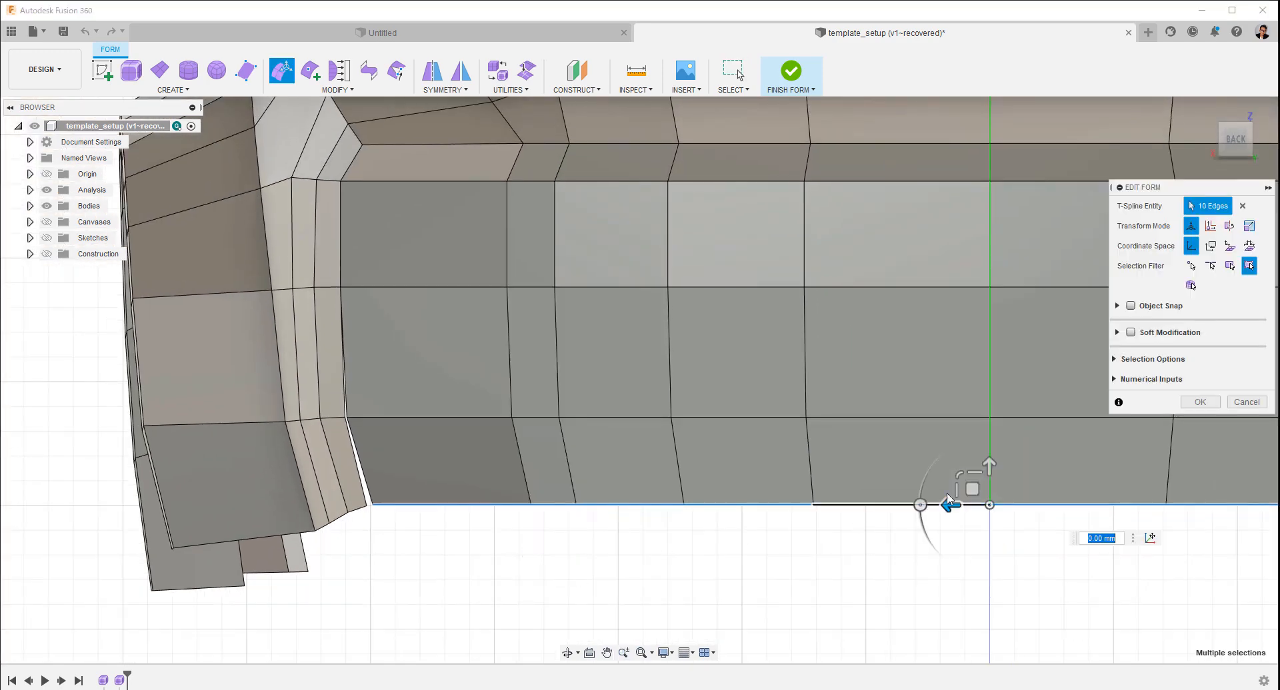
left_click_drag(990, 465, 990, 461)
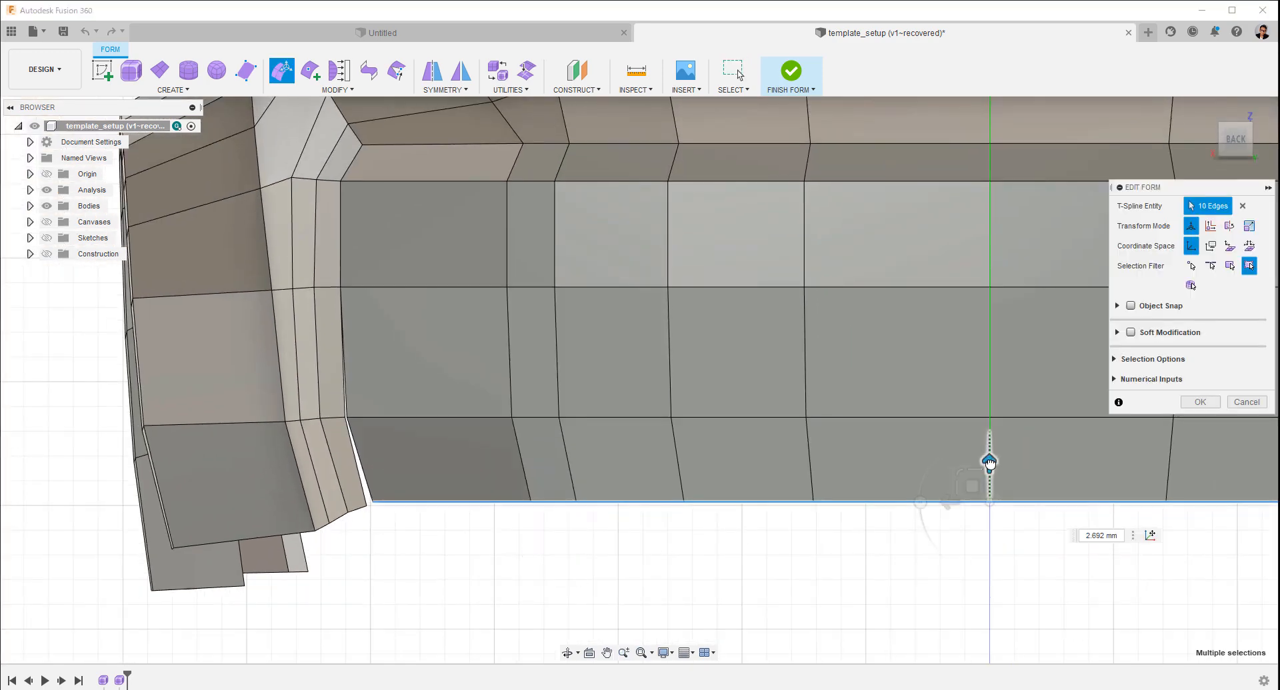
left_click(474, 543)
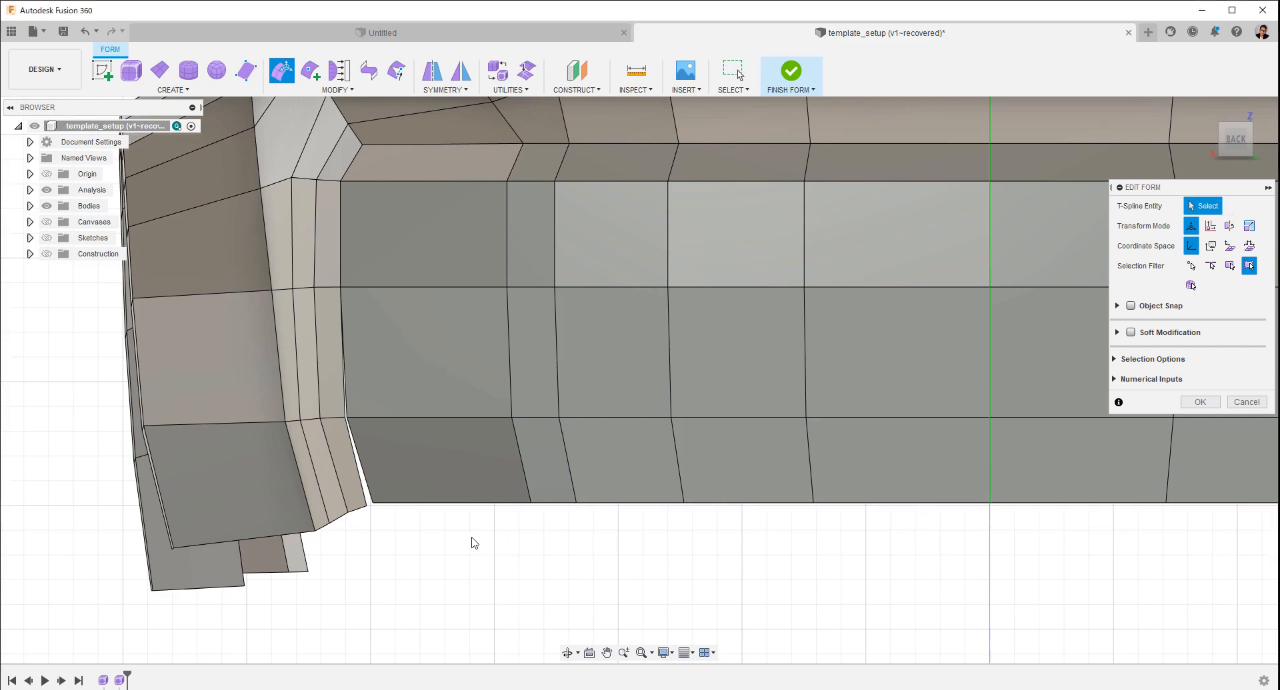
- Move the tail's ten bottom edges forward about 43 mm in the side view so the lower row tapers under the body
middle_click_drag(496, 592, 635, 468)
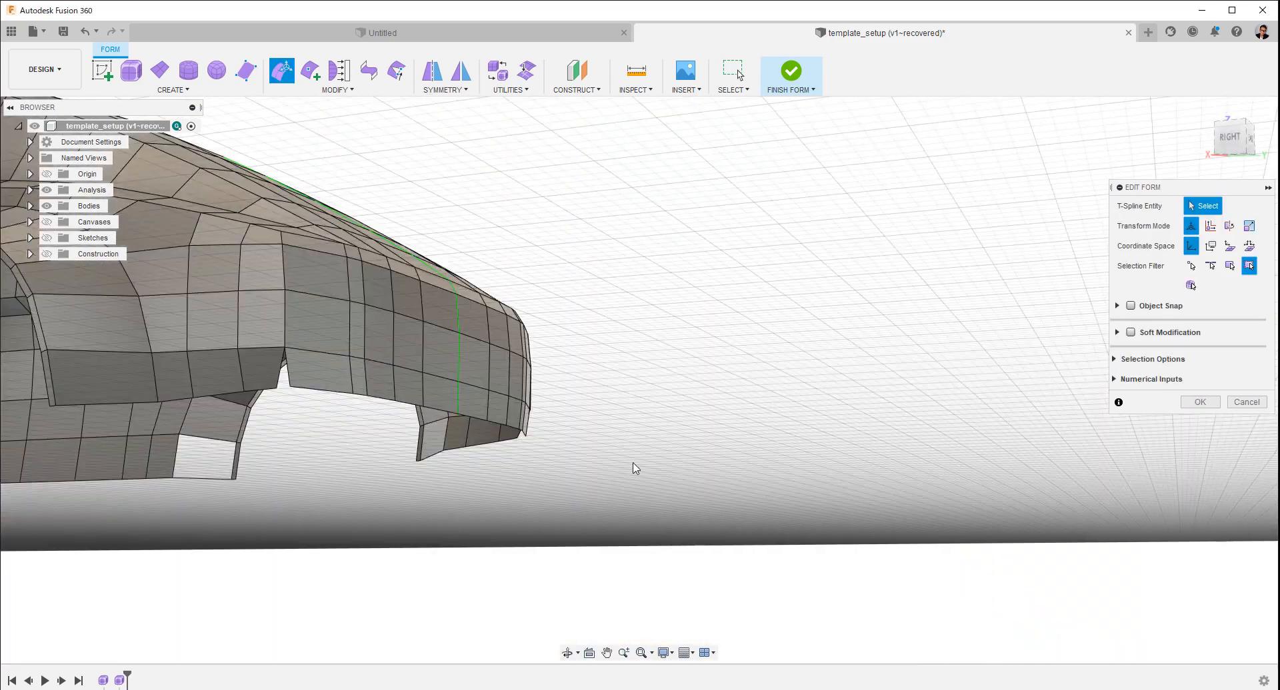
double_click(445, 417)
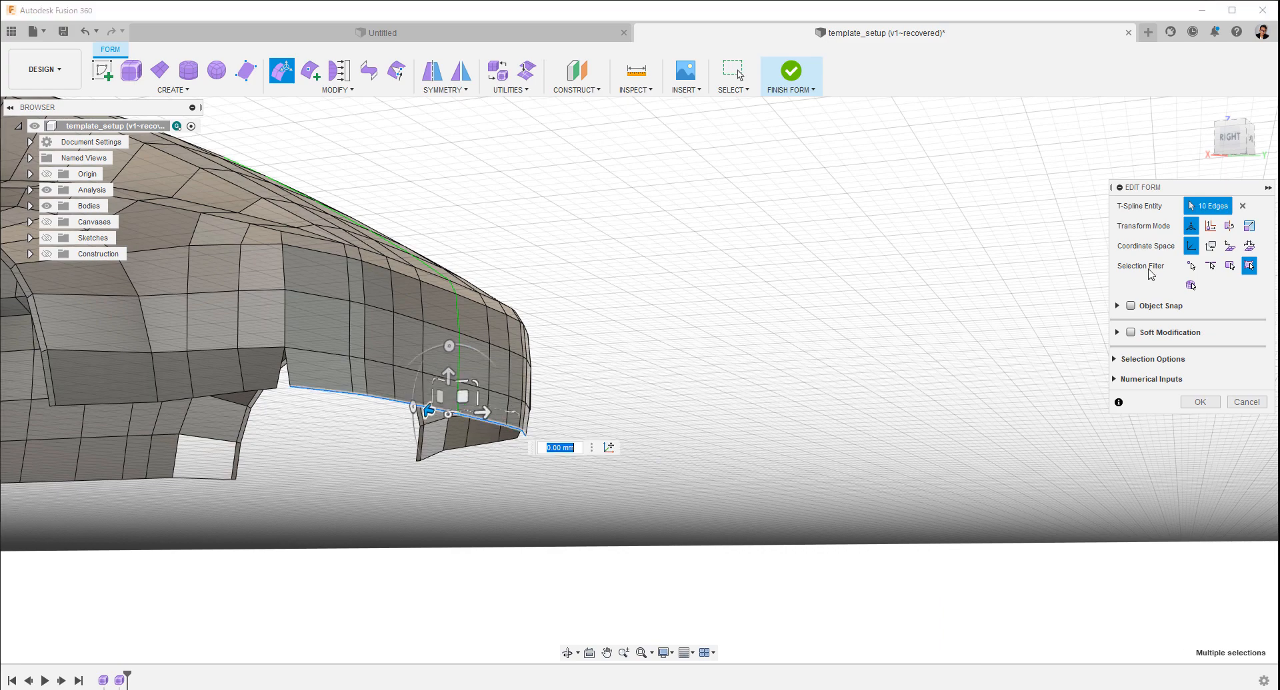
left_click(1232, 142)
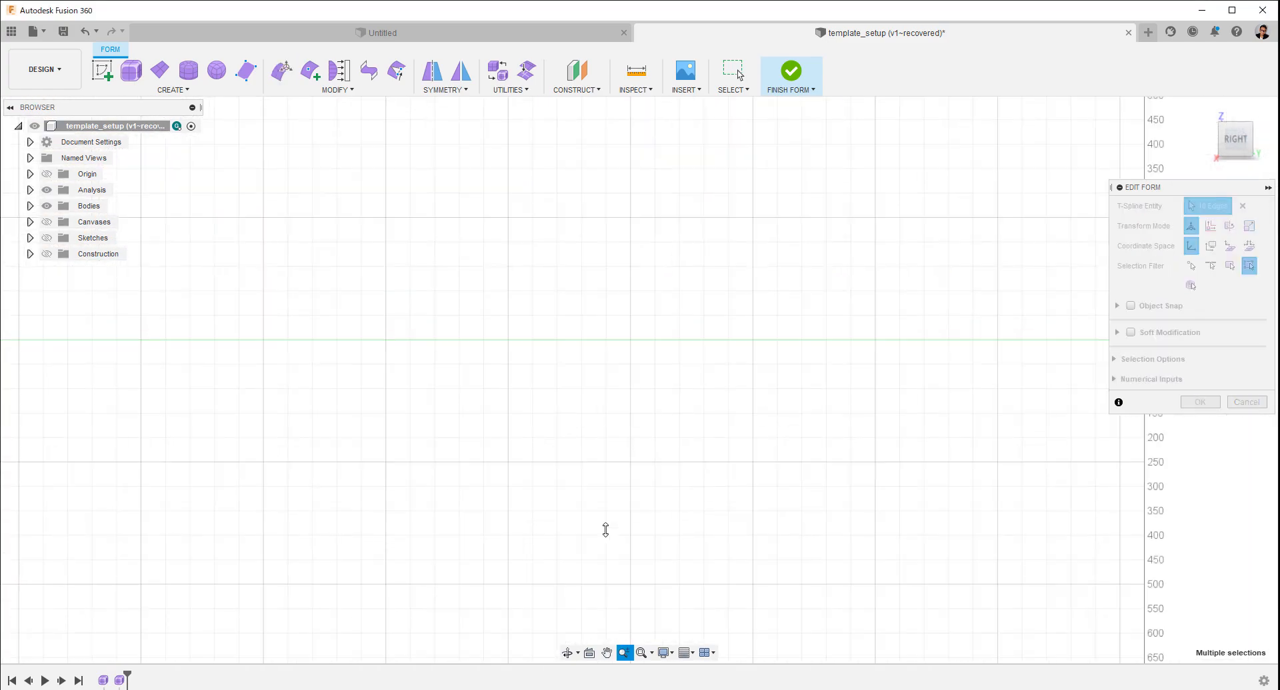
middle_click_drag(497, 344, 917, 458)
scroll(913, 458, "up", 5)
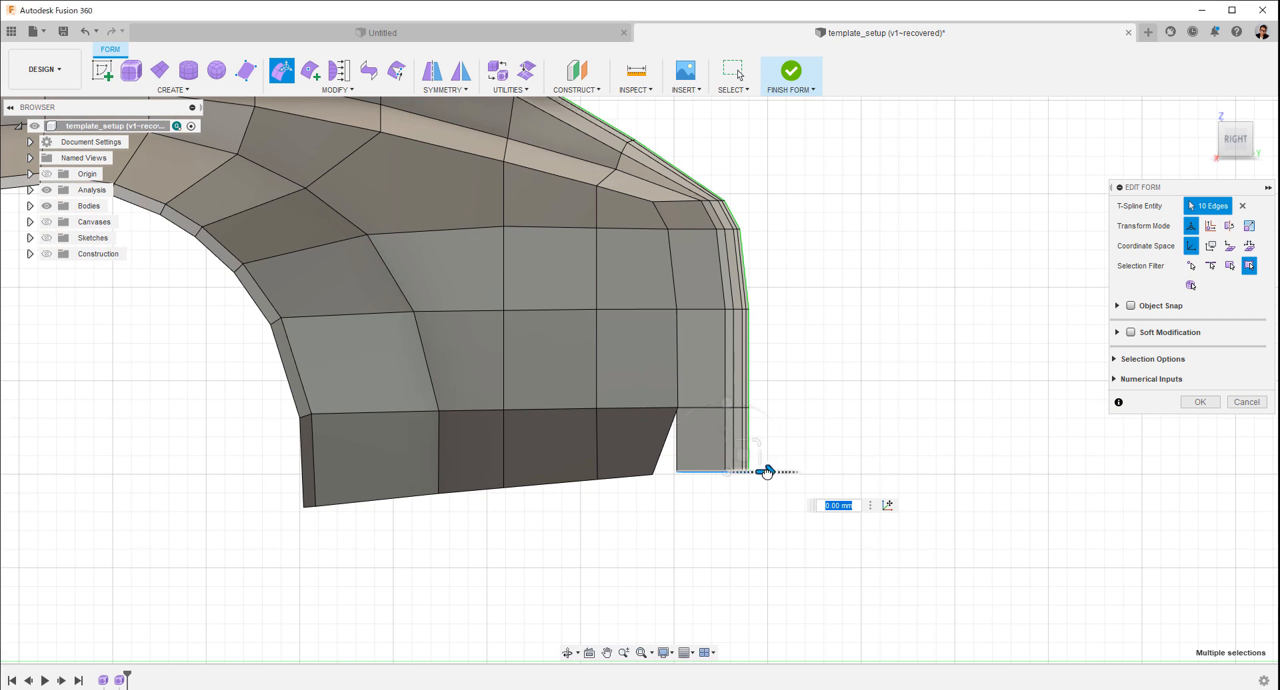
left_click_drag(768, 474, 739, 504)
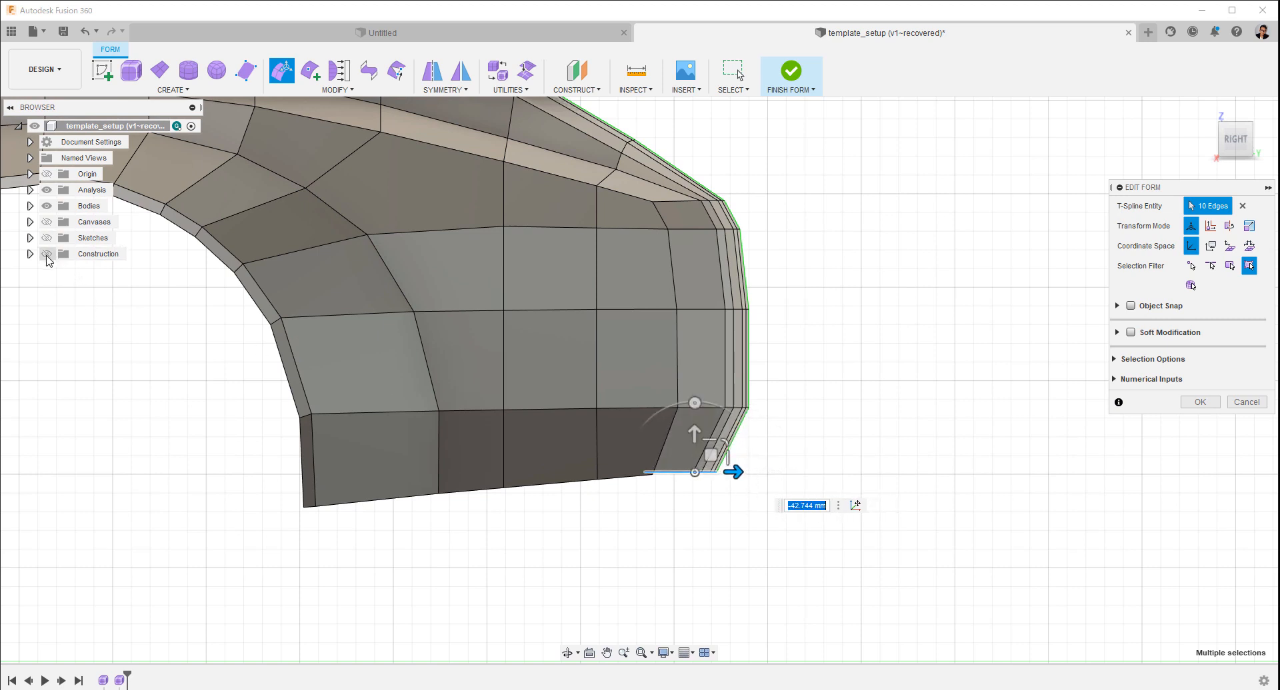
- Show the reference canvases and fit the ten bottom edges to the side-view outline, shifting them further forward and about 2 mm down
left_click(46, 223)
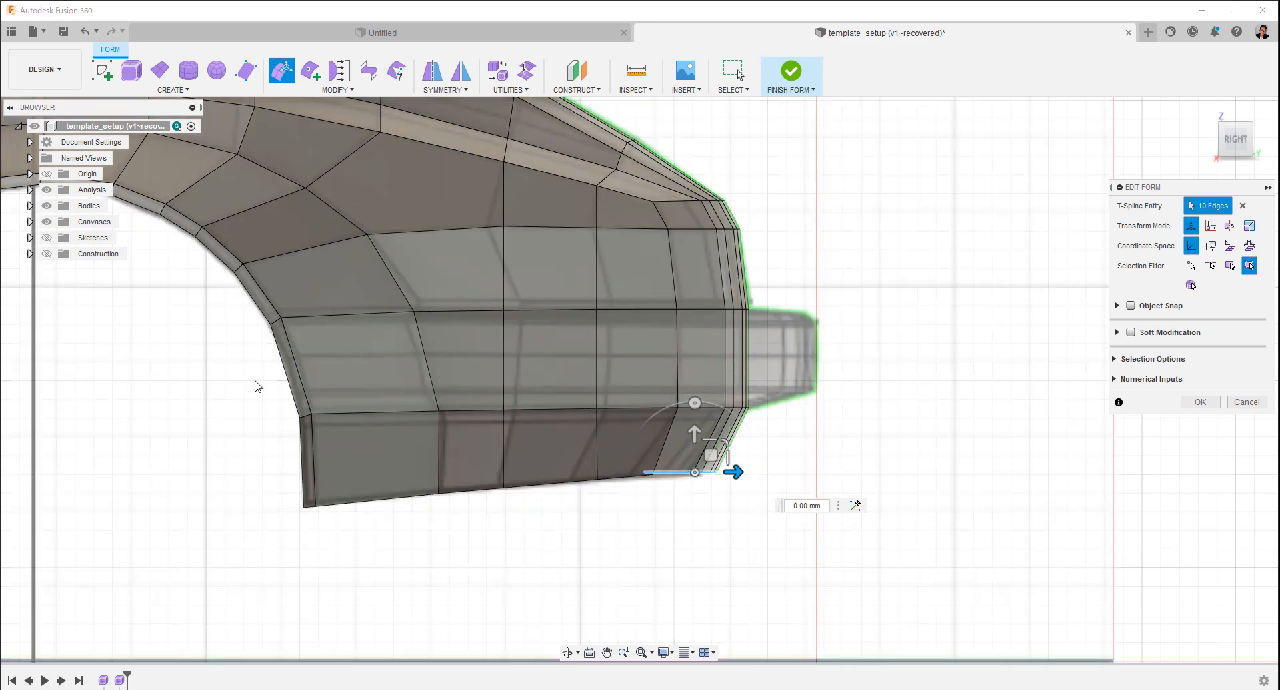
mouse_move(735, 473)
left_mouse_down()
mouse_move(688, 473)
mouse_move(718, 476)
left_mouse_up()
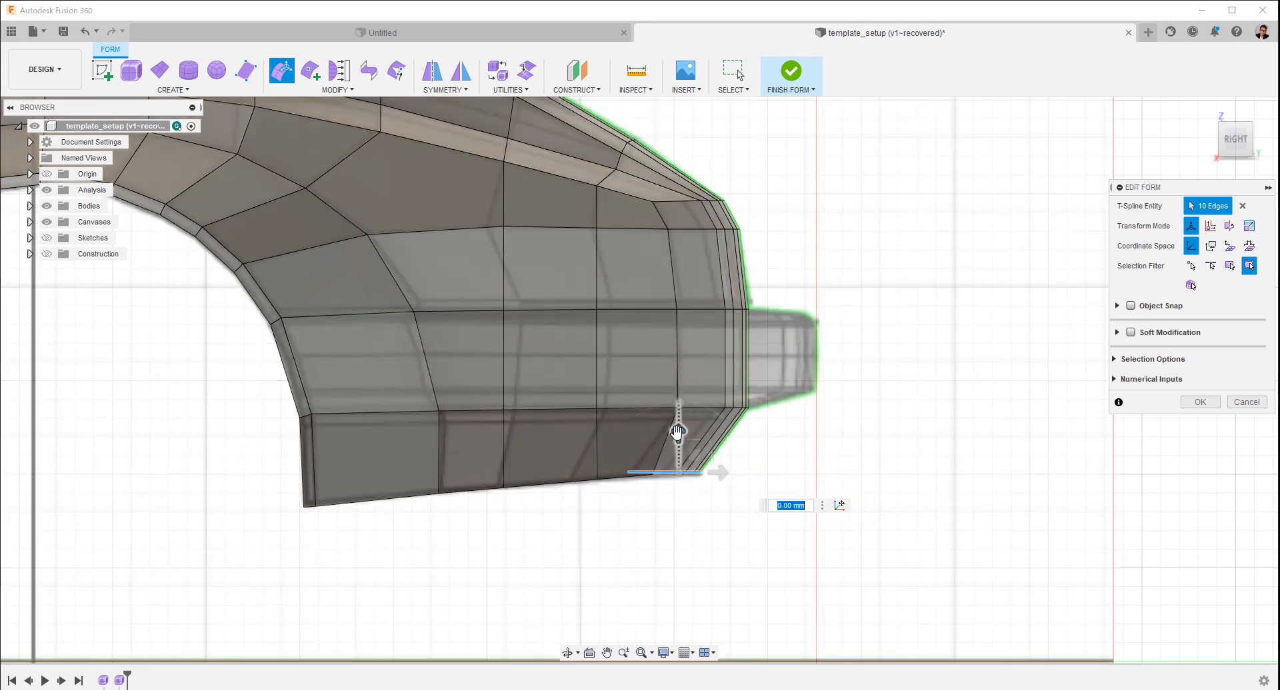
left_click_drag(678, 430, 678, 438)
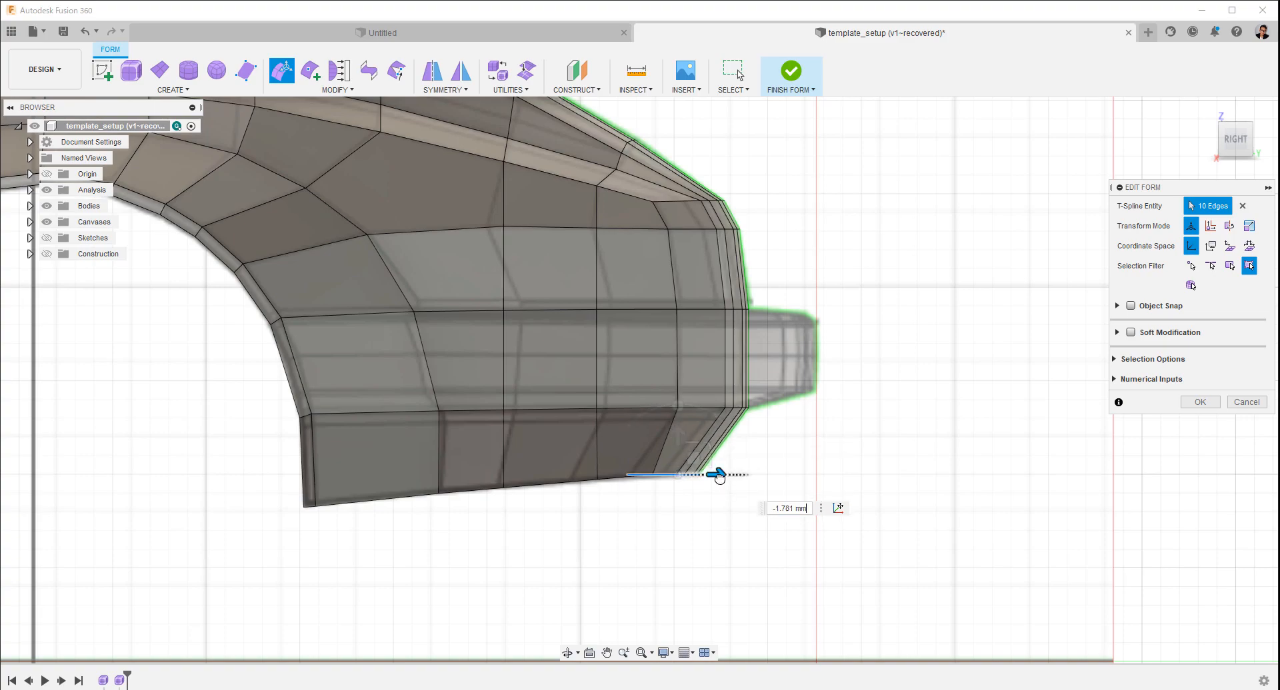
left_click_drag(719, 476, 719, 476)
left_click(1199, 403)
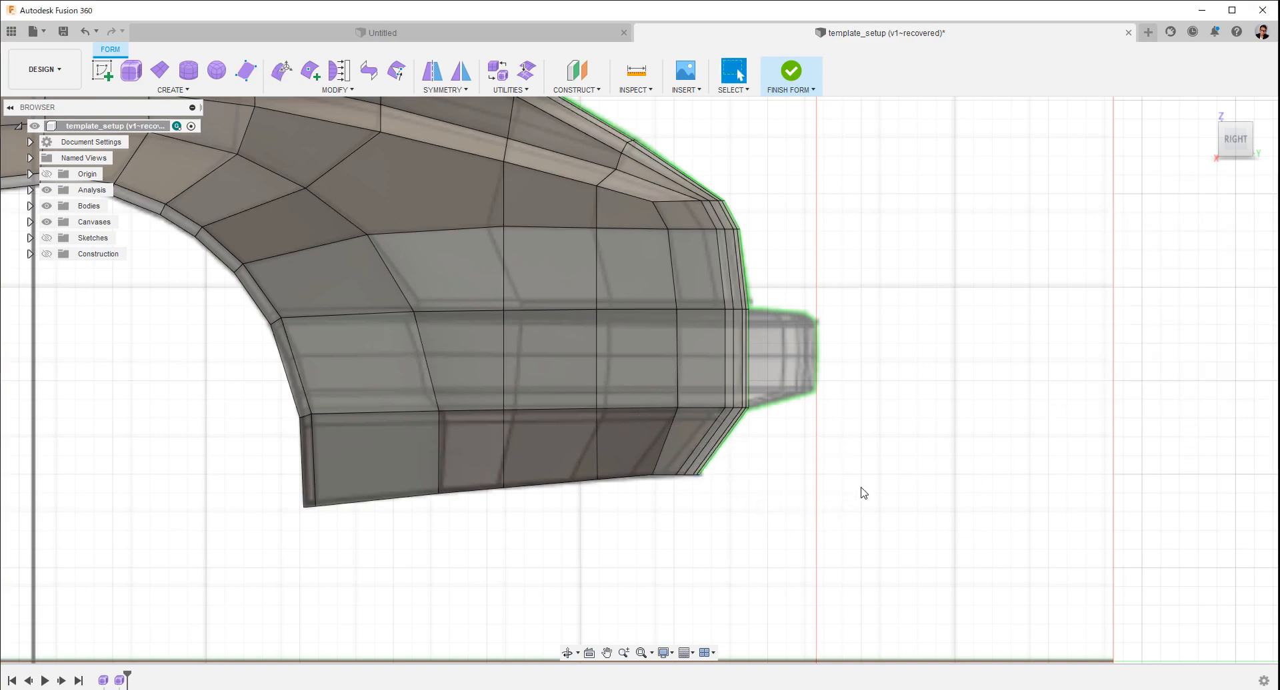
- Hide the canvases and weld the quarter panel's lower inner corner vertex to the tail's bottom corner vertex with Weld Vertices
middle_click_drag(863, 491, 413, 397, "shift")
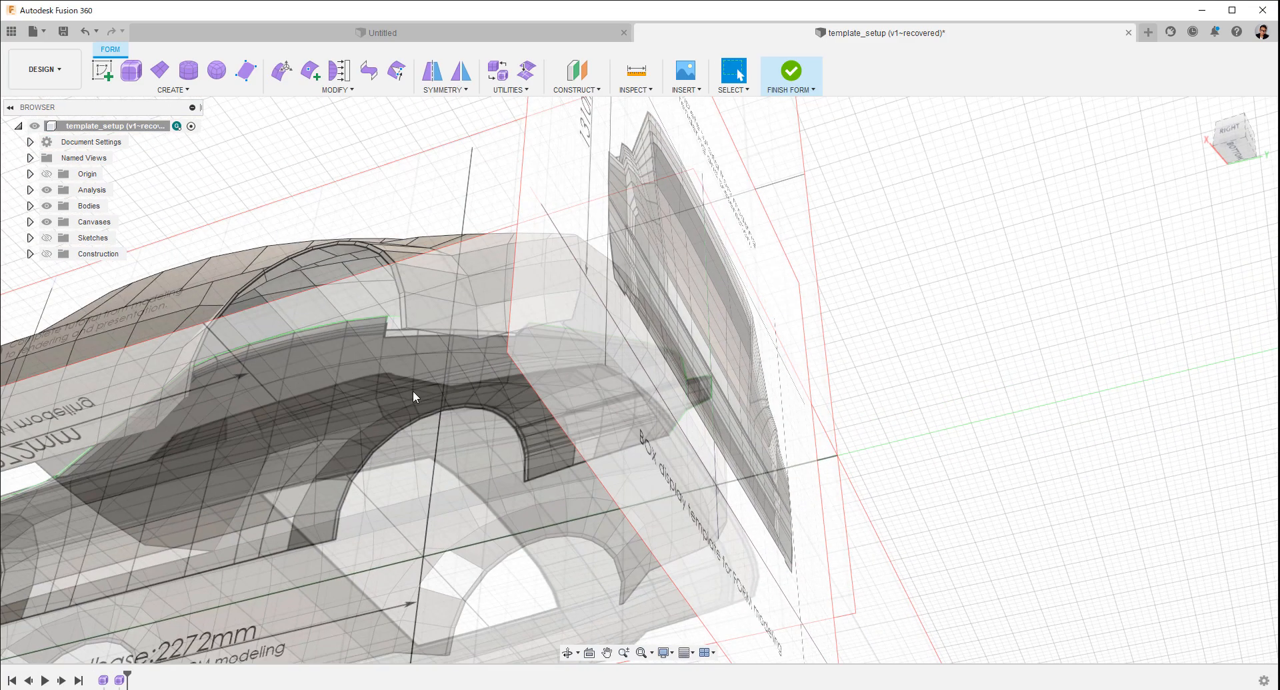
left_click(47, 222)
middle_click_drag(892, 354, 860, 324, "shift")
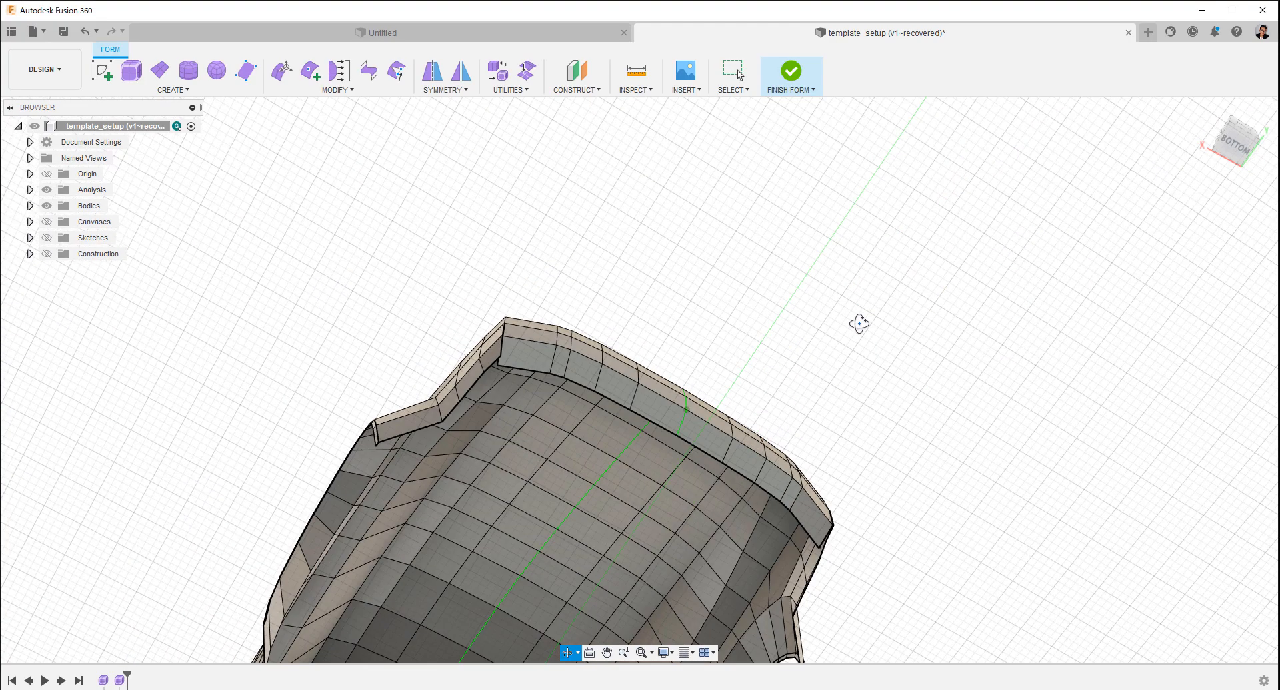
left_click(501, 362)
scroll(501, 362, "up", 5)
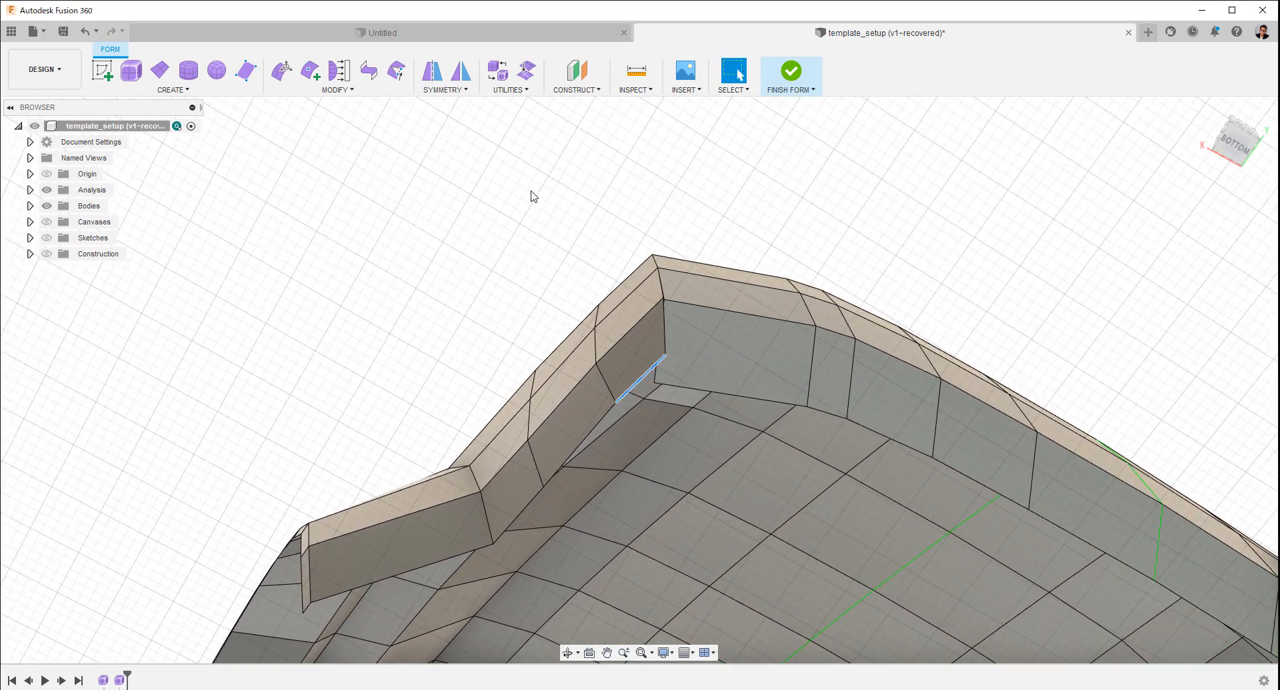
left_click(397, 70)
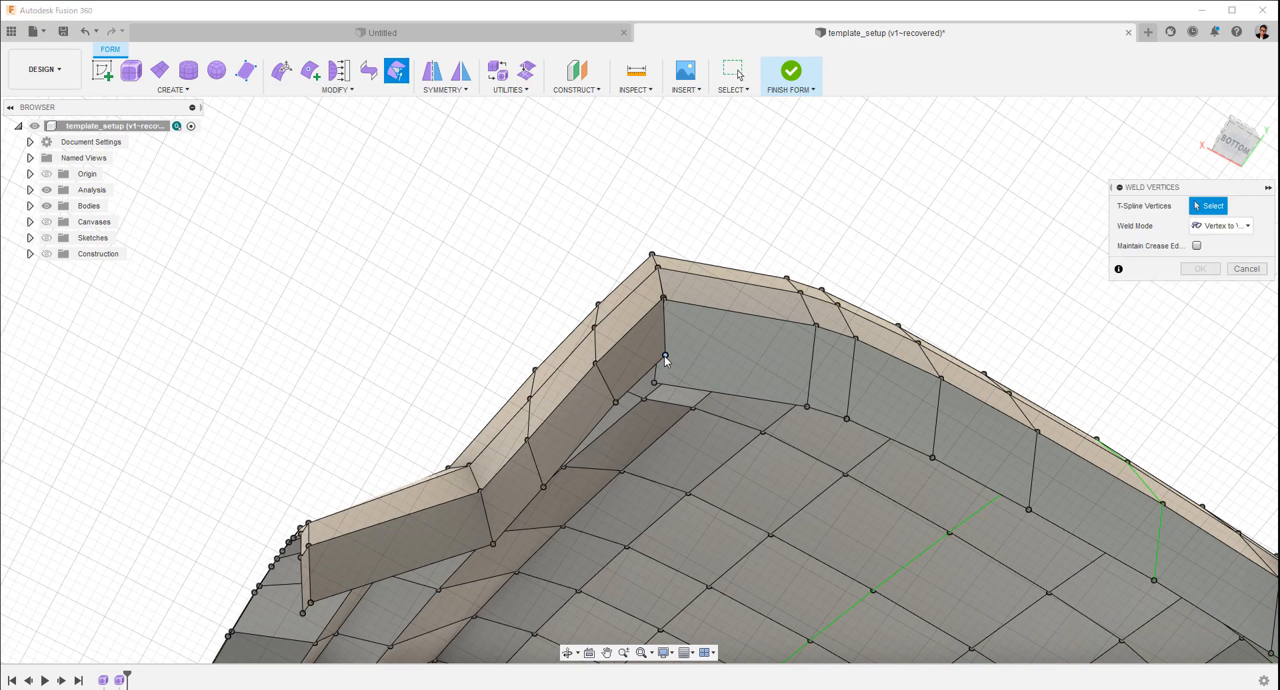
left_click(664, 356)
left_click(655, 384)
left_click(1199, 269)
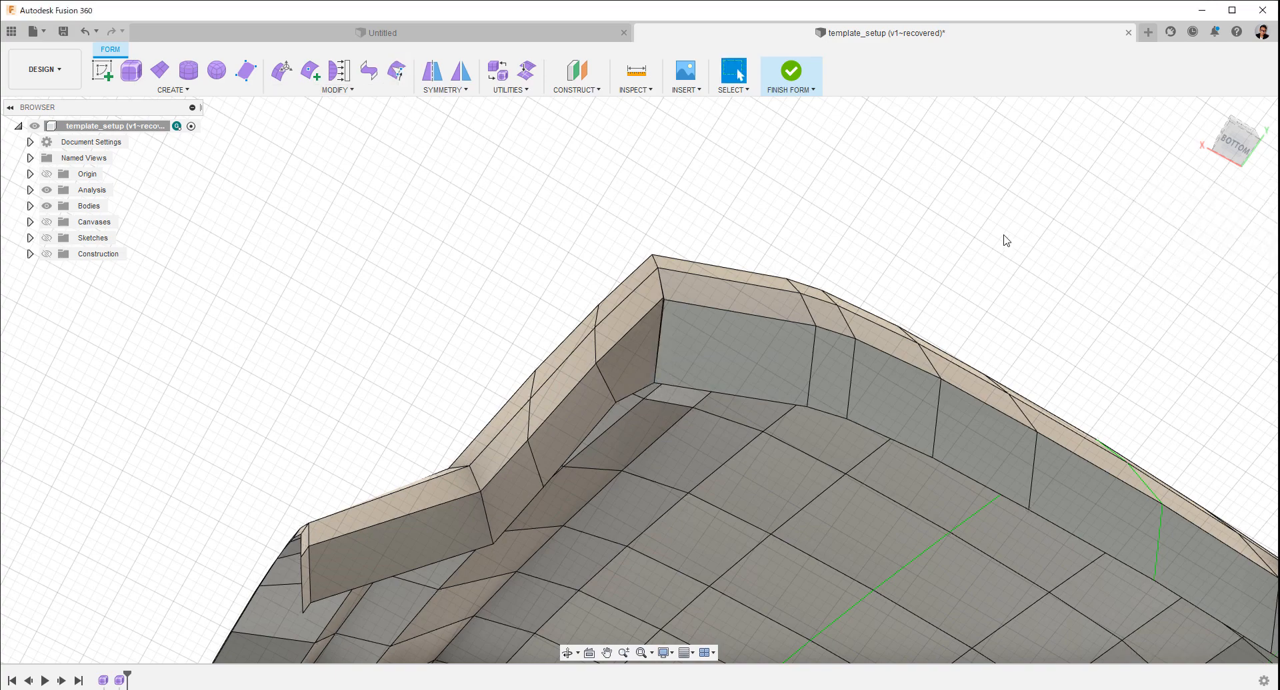
- Delete the two cross edges in the quarter panel's lower row between the wheel arch and the tail
left_click(610, 383)
left_click(539, 473, "shift")
right_click(929, 268)
left_click(888, 252)
middle_click_drag(804, 249, 933, 345, "shift")
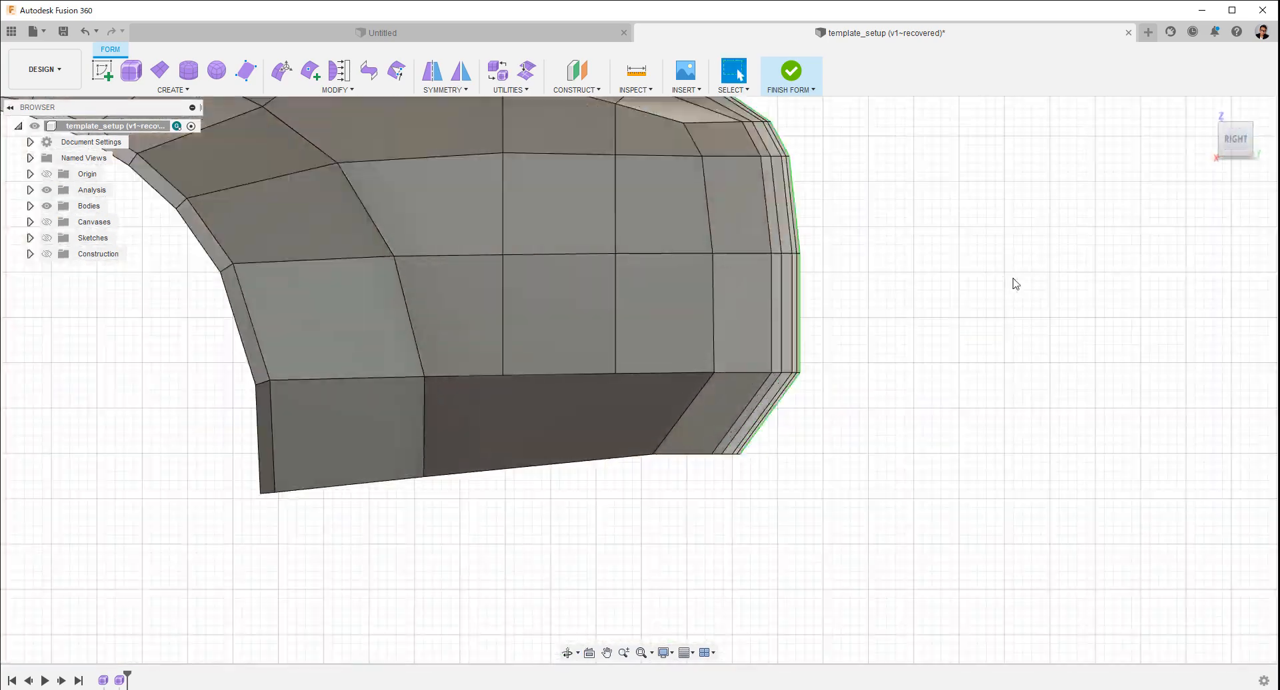
scroll(953, 353, "down", 3)
middle_click_drag(917, 394, 970, 383)
scroll(974, 358, "up", 4)
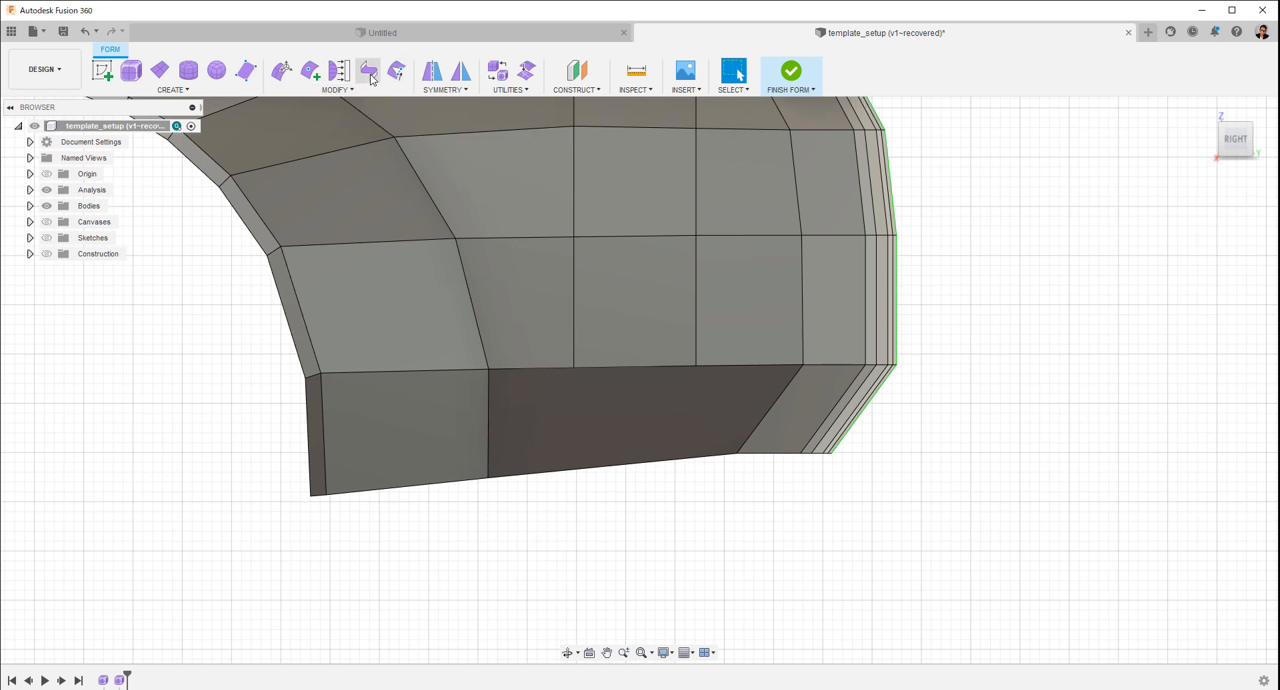
- Insert two slanted edges with Insert Point from the open vertices above the large lower face down to its bottom edge
left_click(310, 70)
scroll(771, 447, "up", 3)
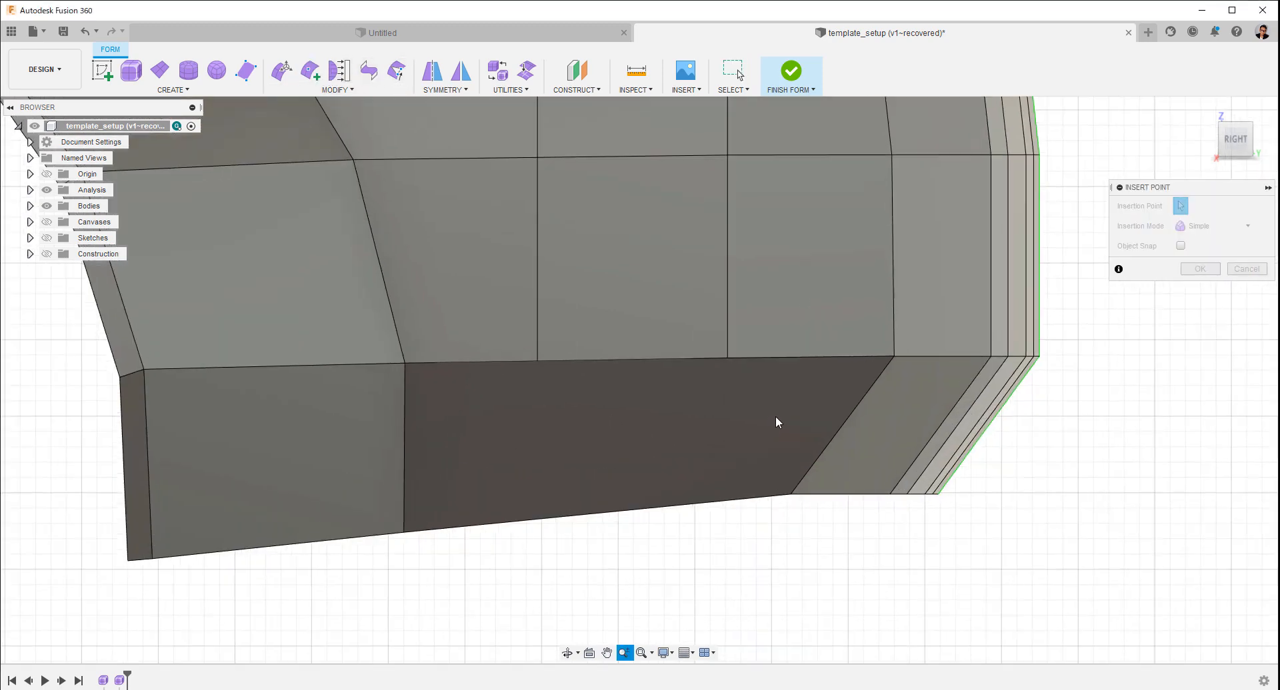
left_click(726, 358)
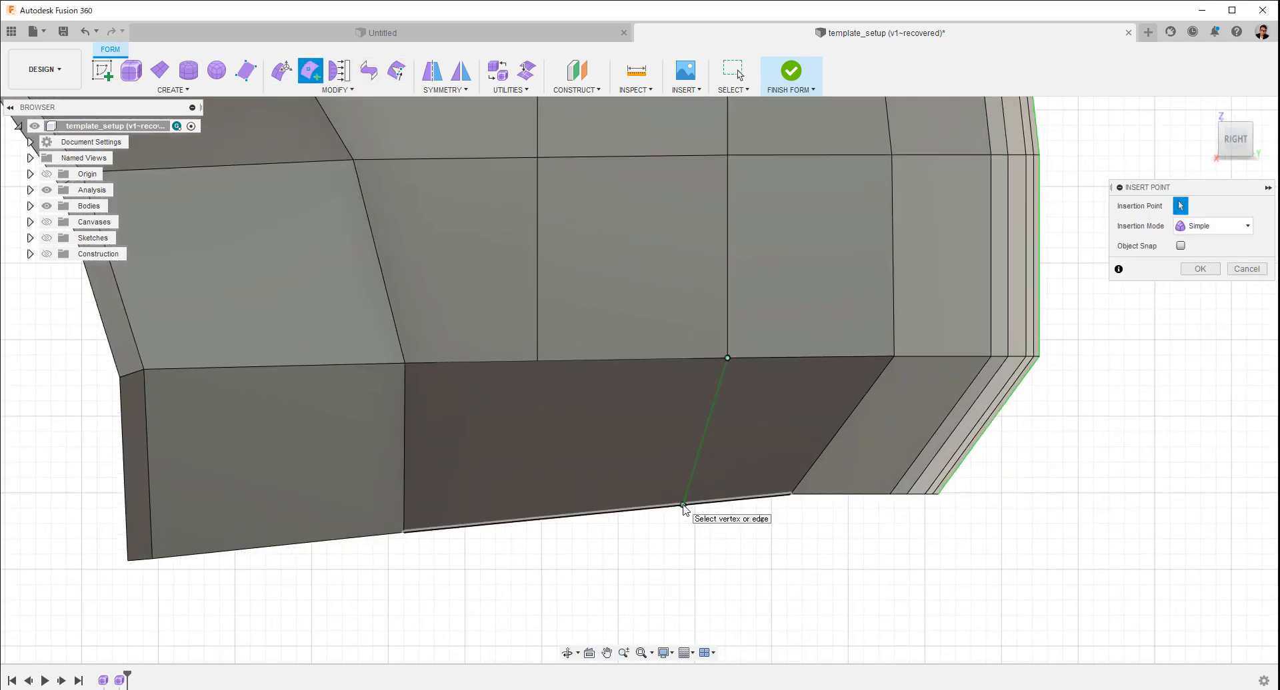
right_click(661, 514)
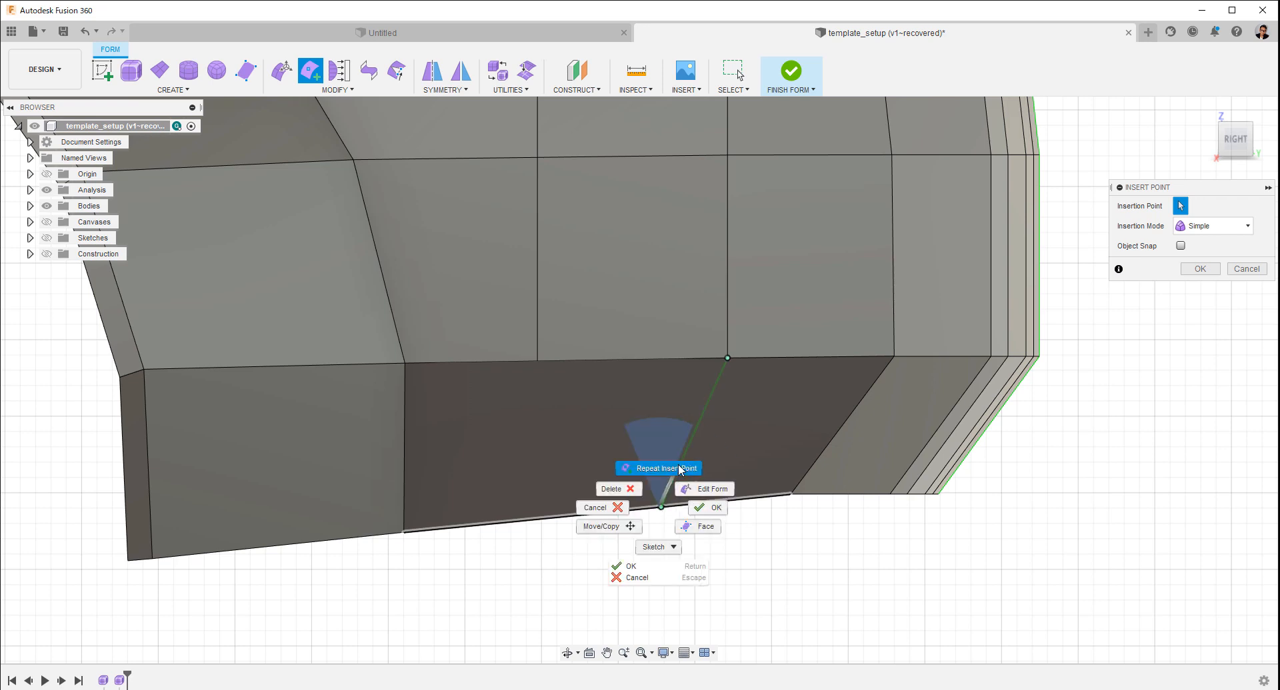
left_click(654, 466)
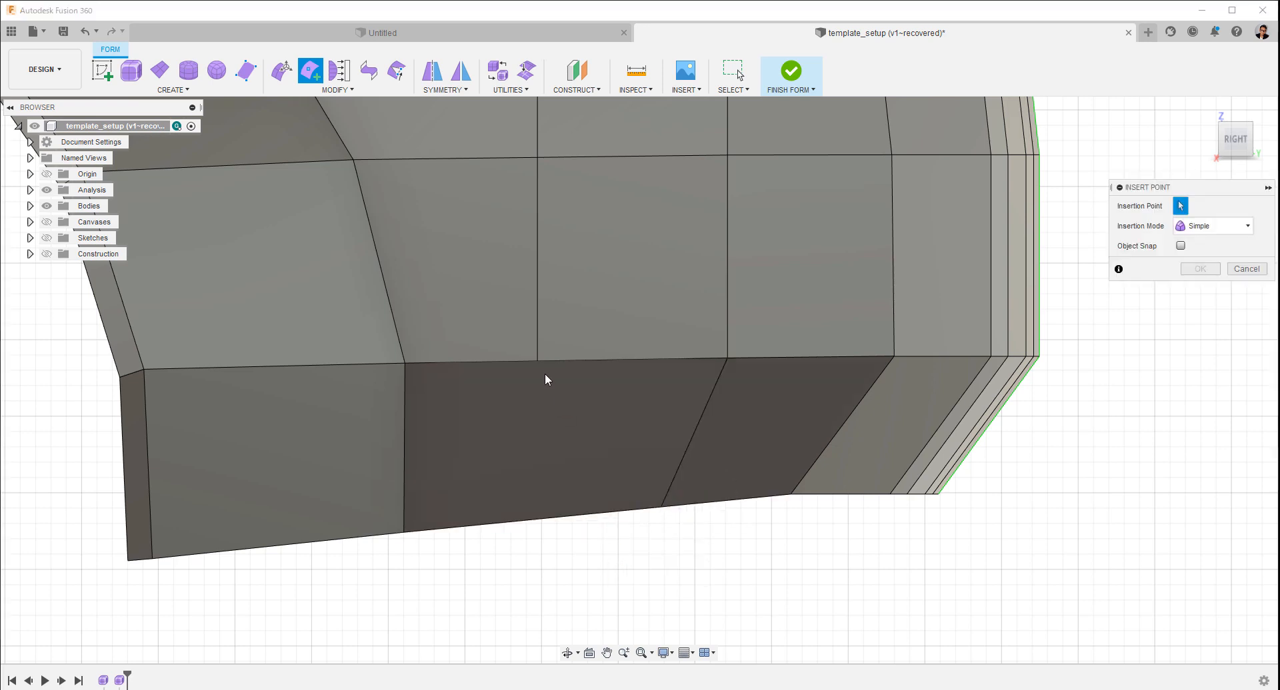
right_click(510, 523)
left_click(548, 514)
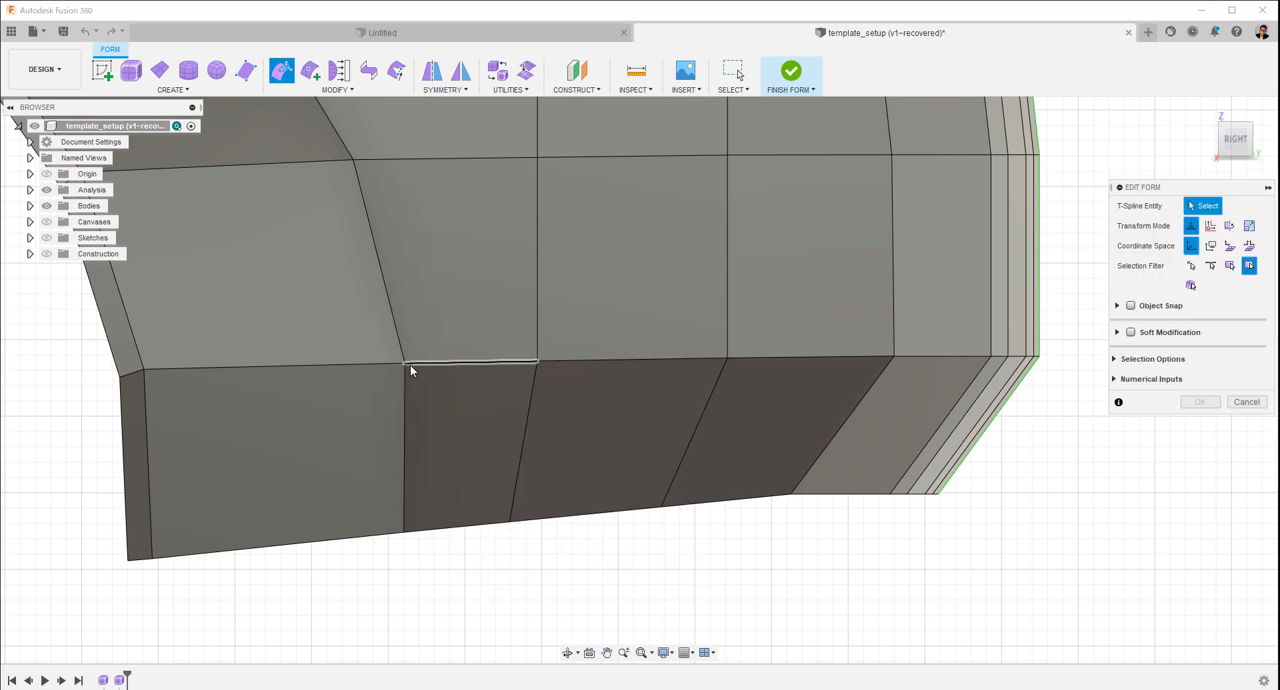
- Insert a slanted edge ending slightly closer to the wheel arch and delete the vertical edge beside it
left_click_drag(405, 363, 394, 548)
left_click(391, 540)
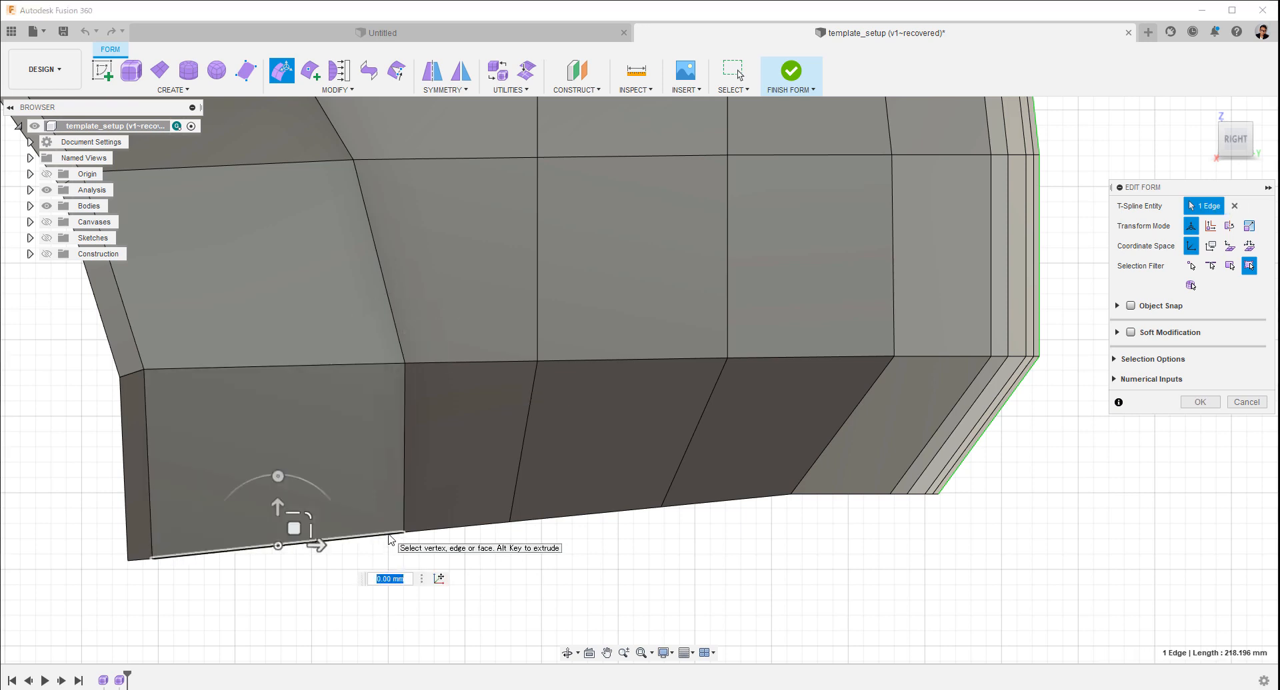
left_click(310, 70)
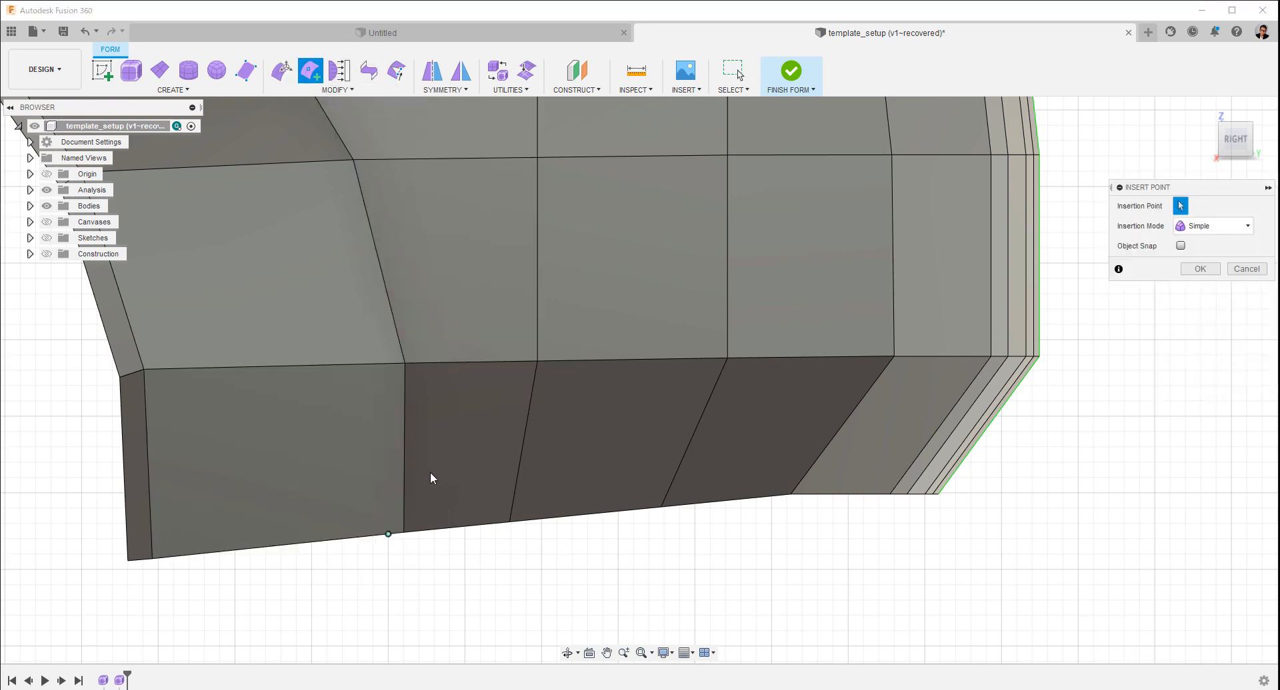
left_click(405, 367)
right_click(405, 367)
left_click(453, 369)
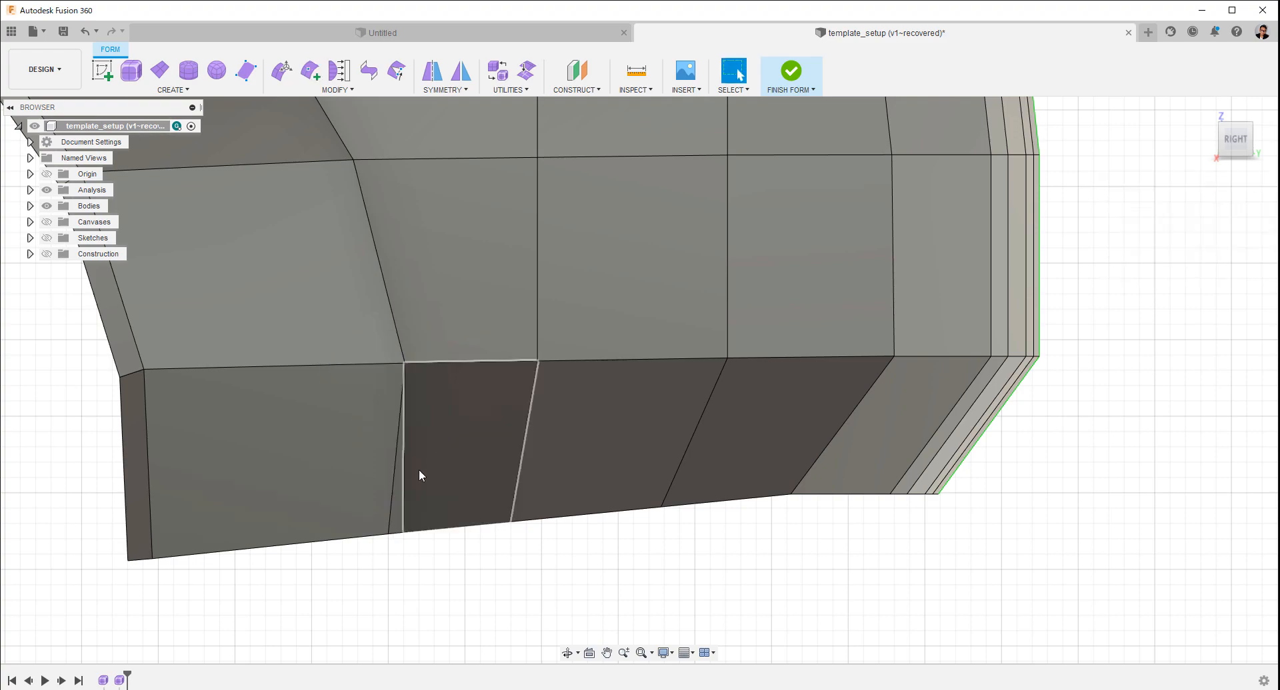
left_click(403, 494)
right_click(615, 570)
left_click(579, 555)
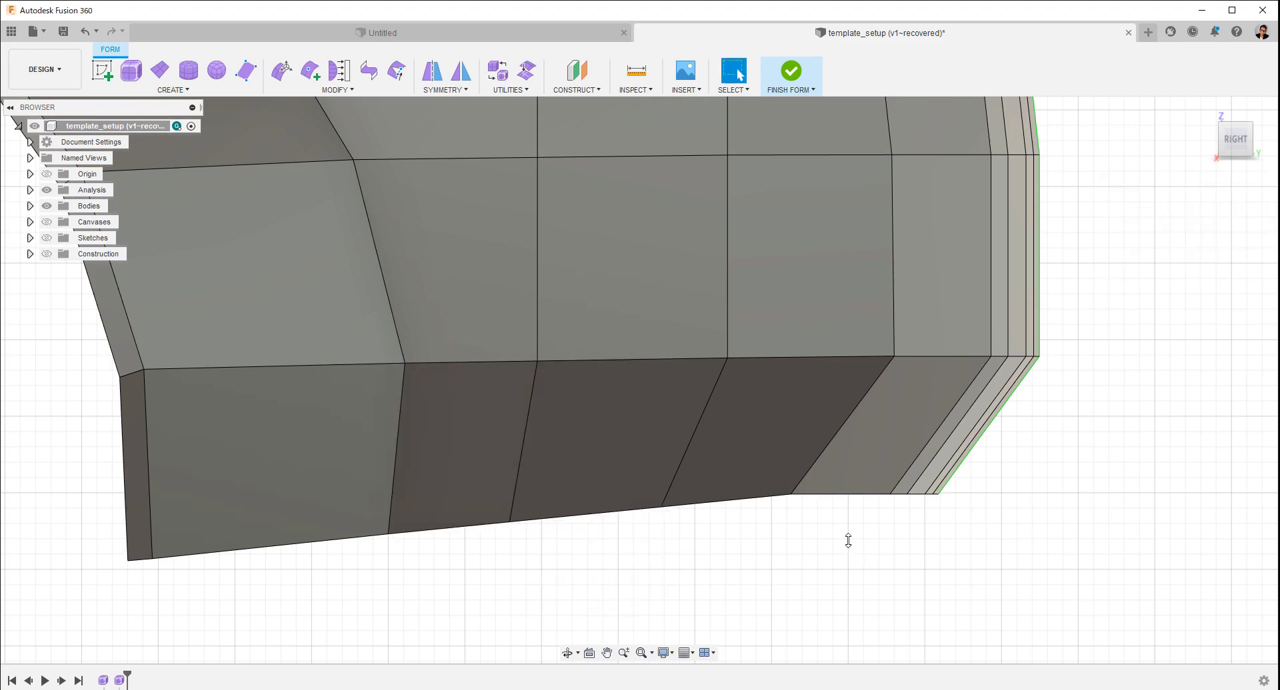
- Move the bottom vertex of the quarter panel's foremost slanted edge about 8 mm inward in the bottom view with Edit Form
middle_click_drag(848, 540, 710, 447, "shift")
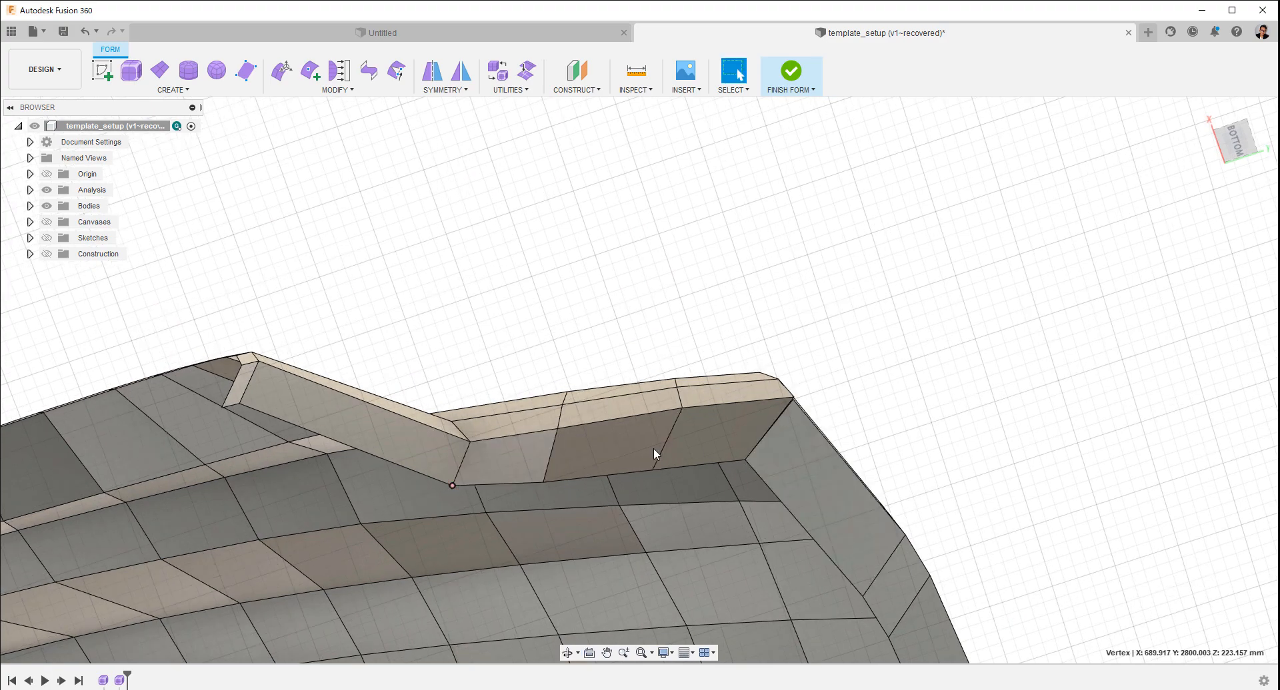
middle_click_drag(968, 222, 834, 254, "shift")
right_click(834, 253)
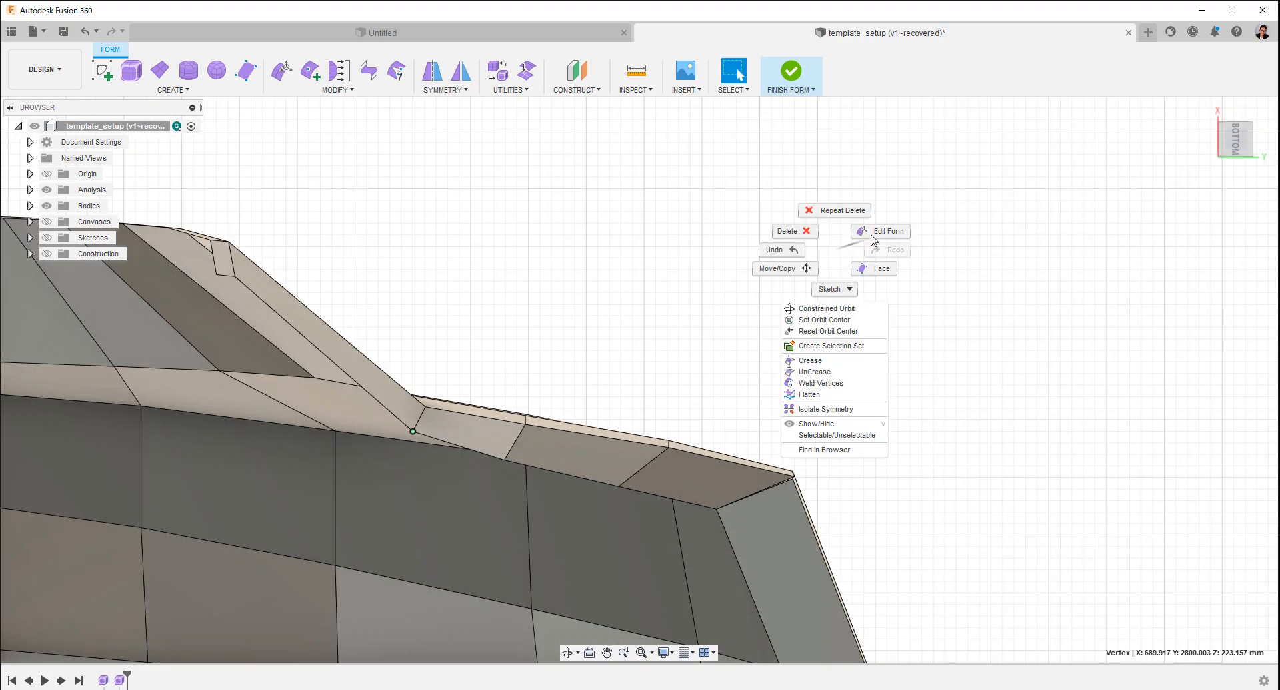
left_click(881, 232)
left_click_drag(414, 393, 415, 400)
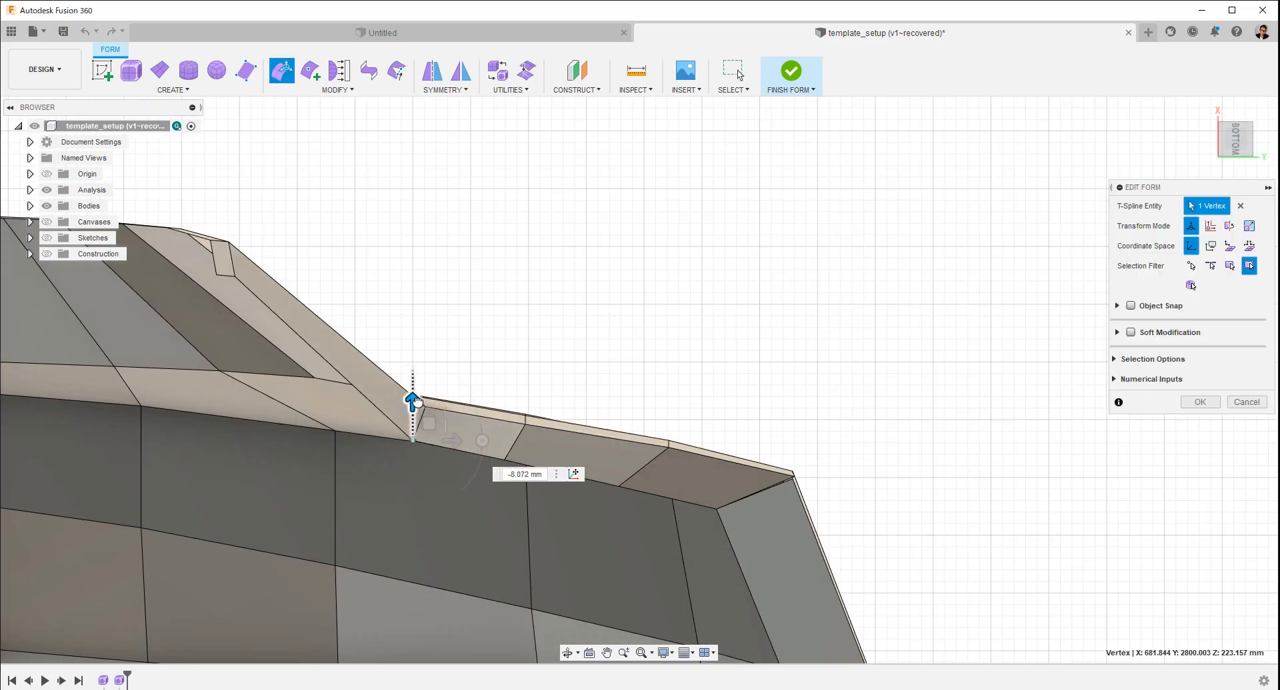
left_click(729, 391)
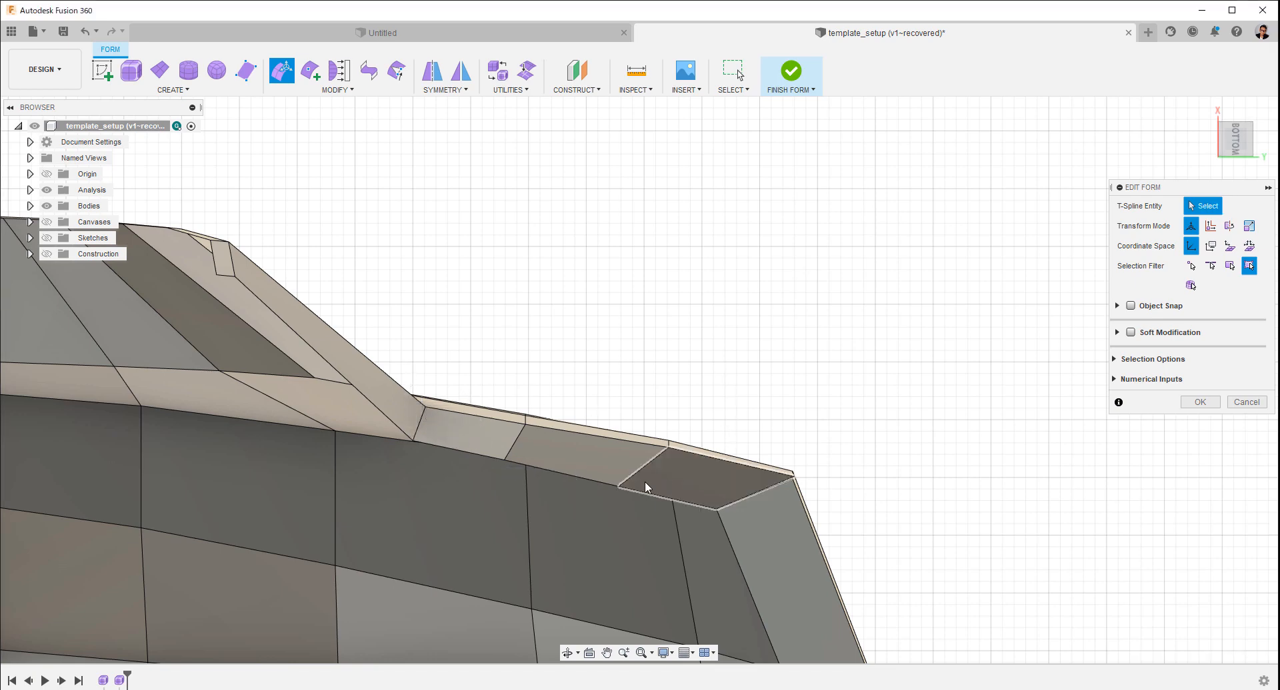
- Nudge the bottom vertex of the slanted edge nearest the tail slightly outward to even out the lower edge
left_click(619, 484)
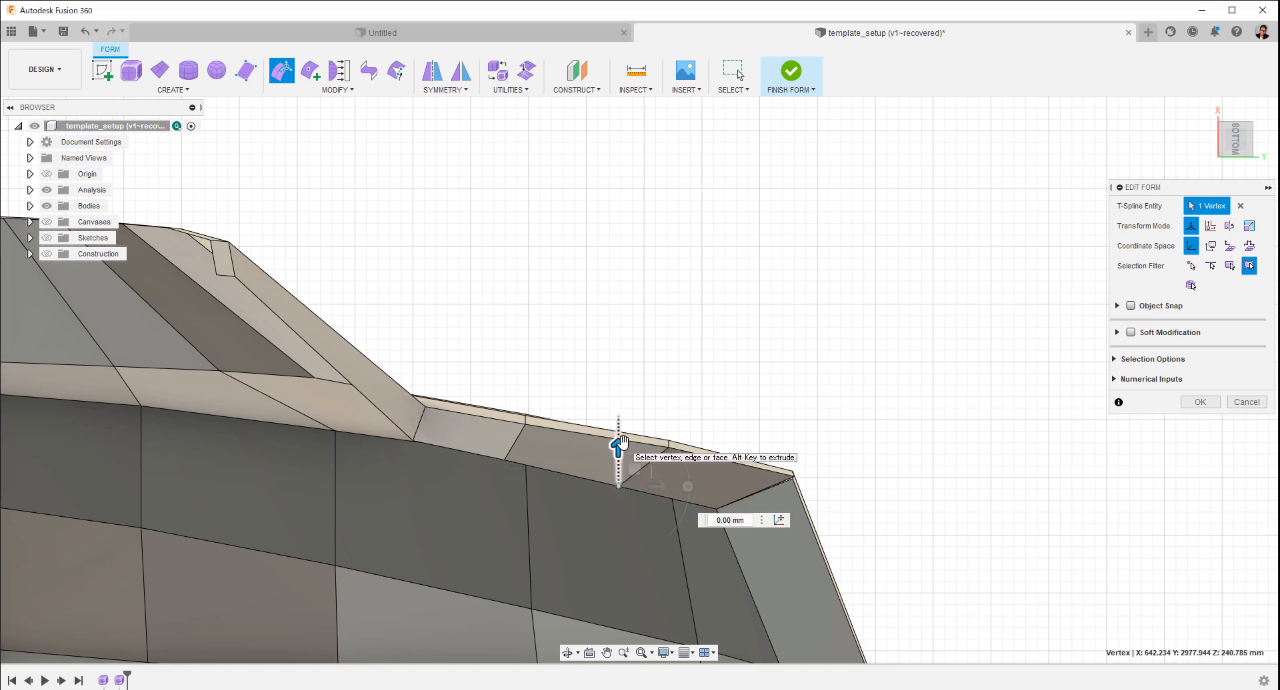
left_click_drag(618, 445, 625, 441)
left_click(902, 385)
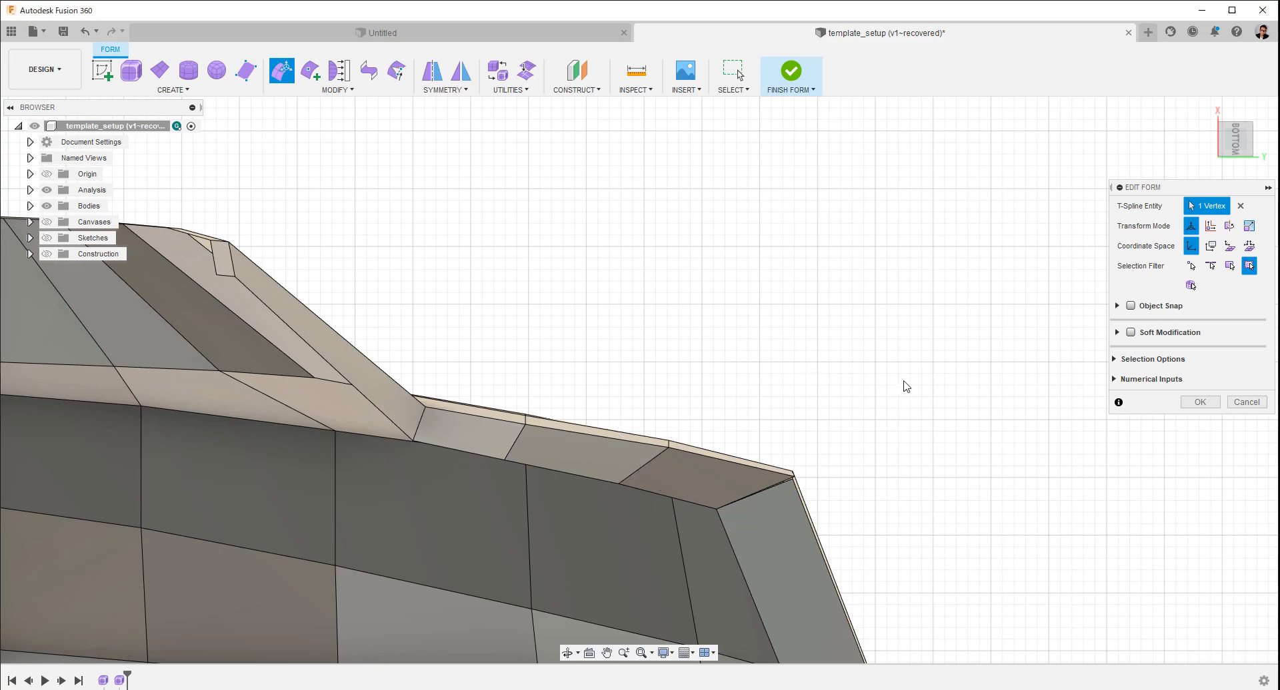
- Weld the two nearly coincident vertices at the open seam corner between the quarter panel and the tail
middle_click_drag(902, 385, 627, 320, "shift")
scroll(917, 417, "up", 3)
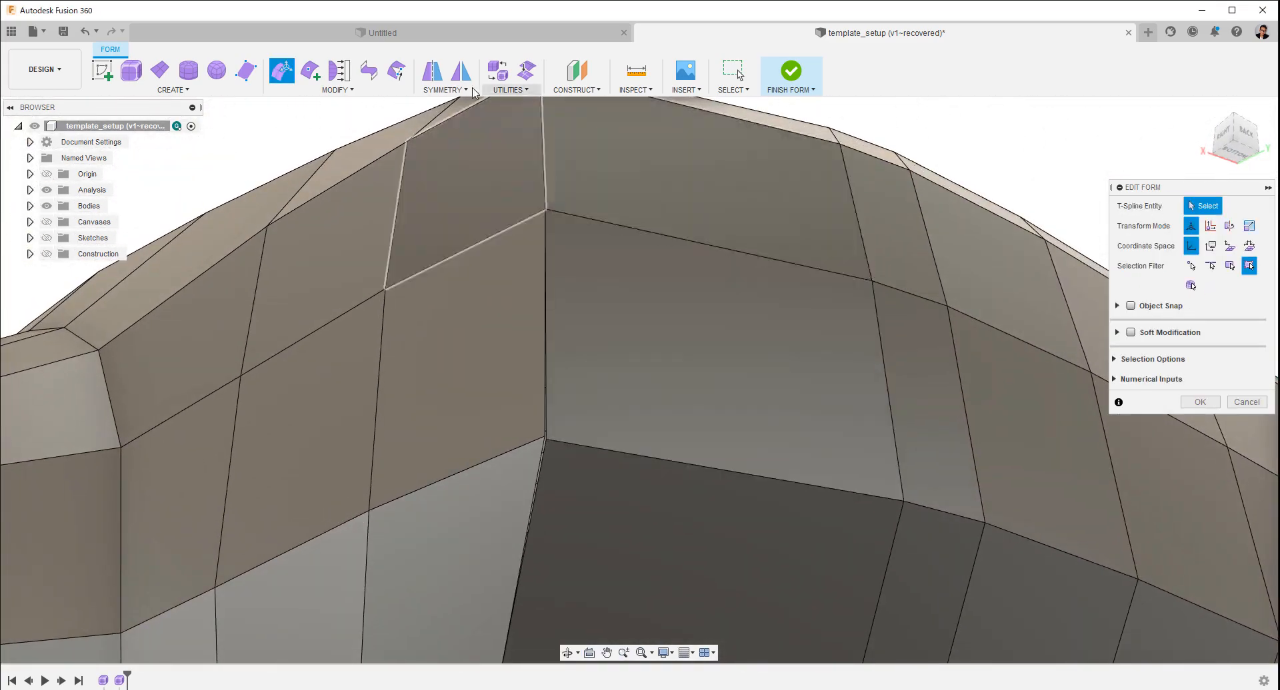
left_click(396, 70)
scroll(600, 399, "up", 5)
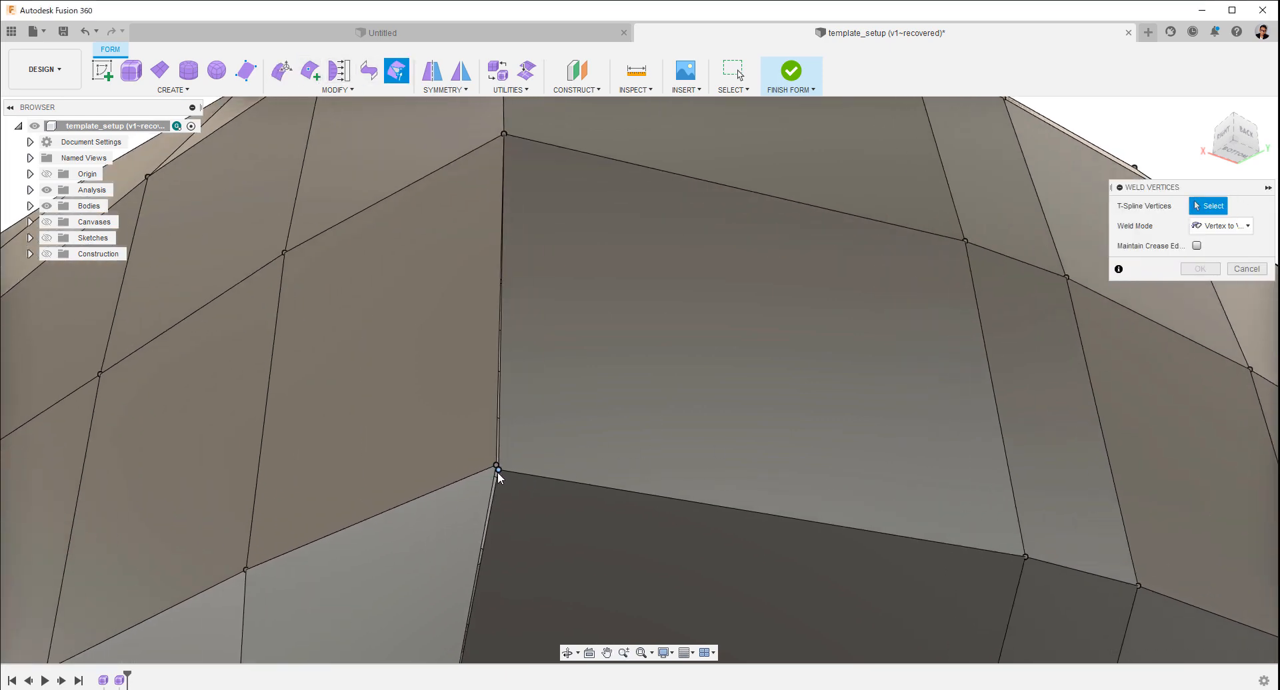
left_click(1247, 270)
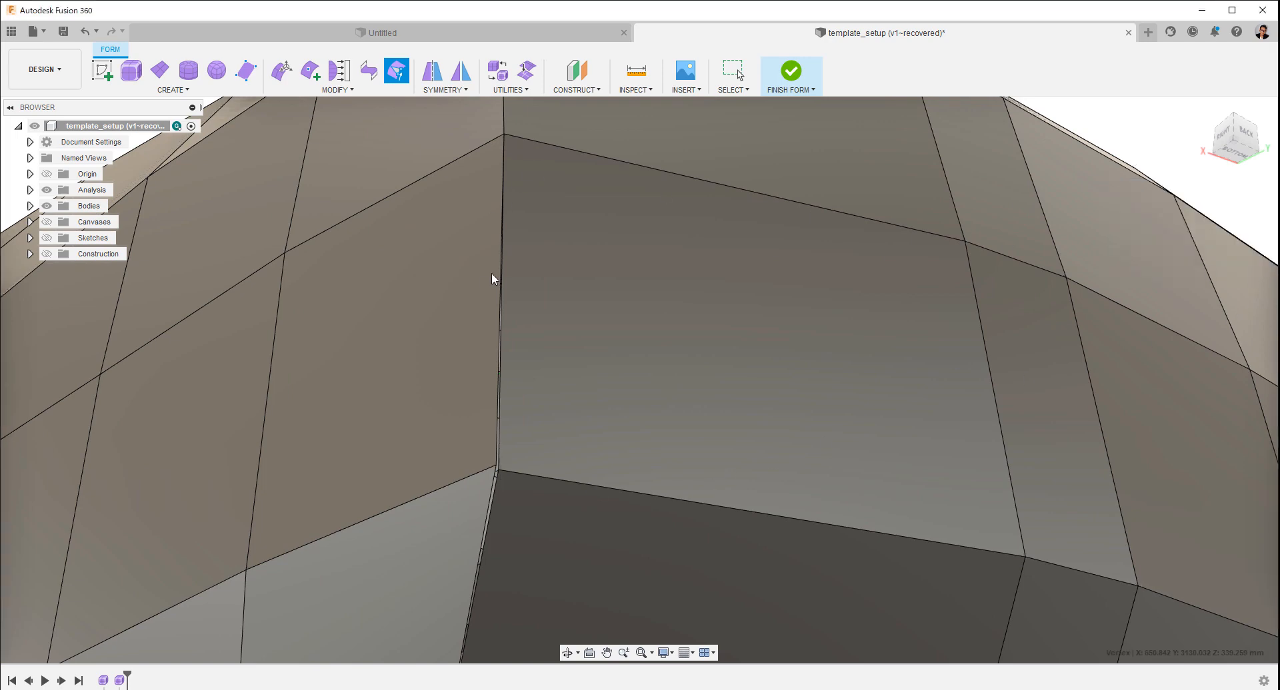
scroll(540, 307, "up", 3)
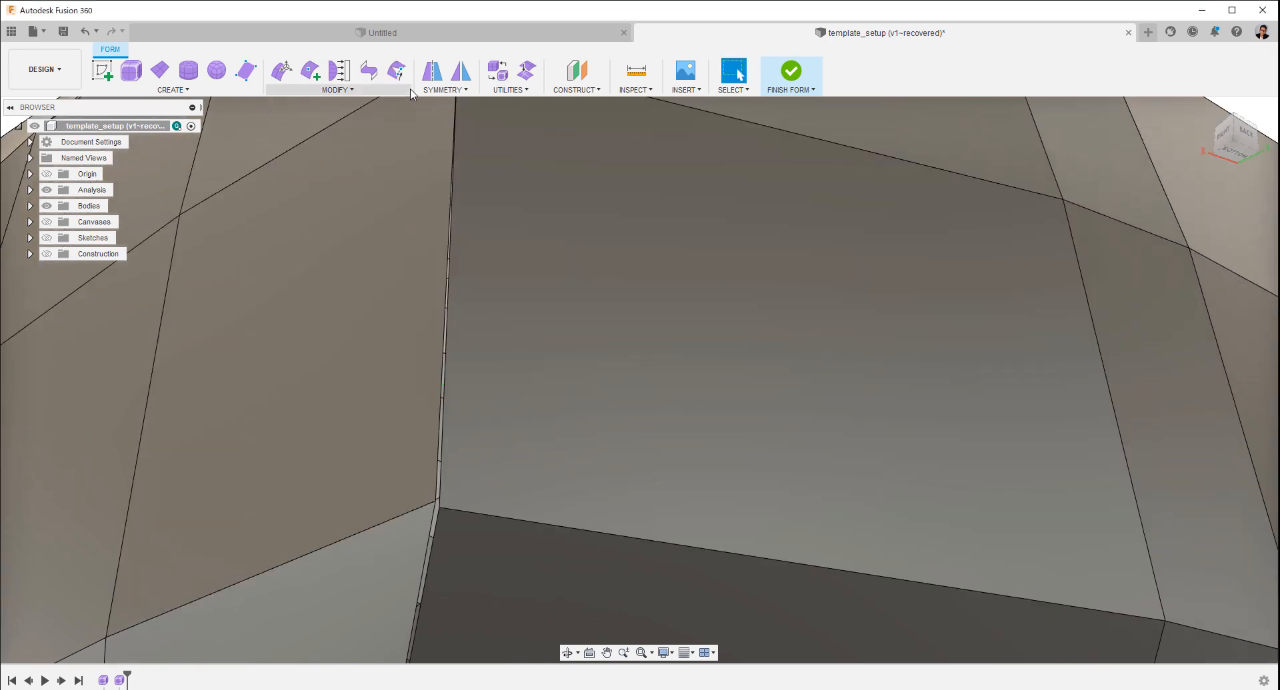
left_click(397, 70)
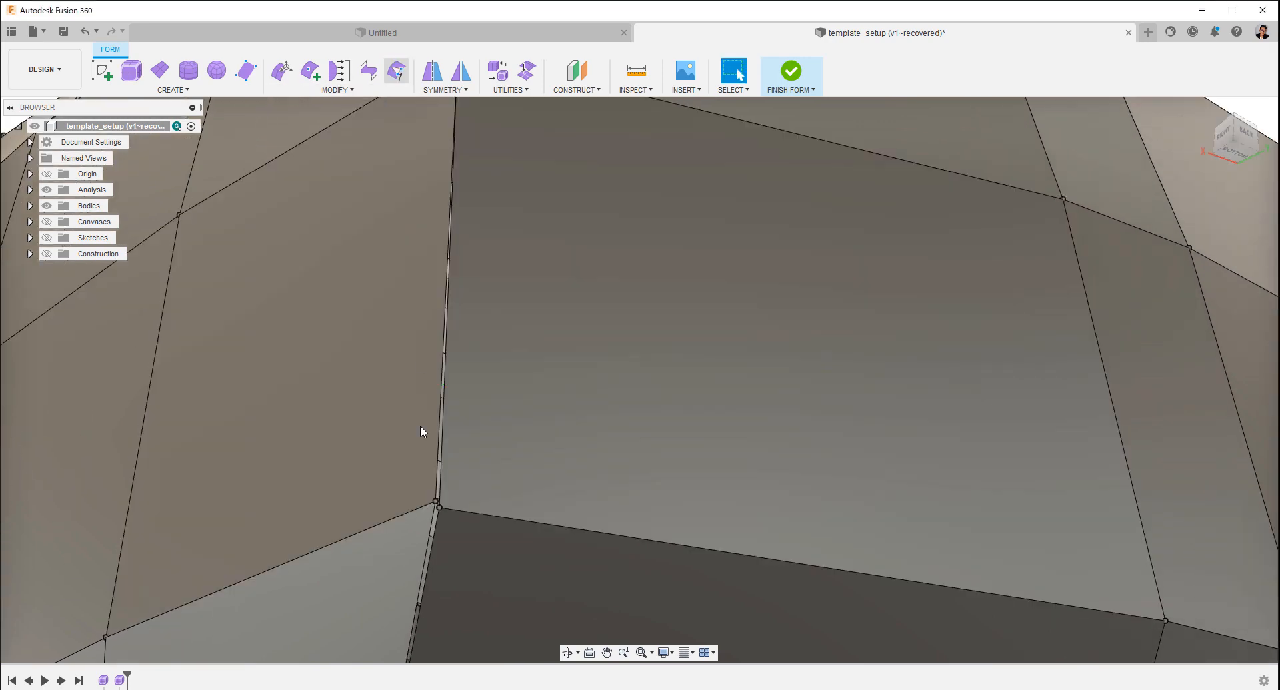
left_click(440, 509)
left_click(1200, 269)
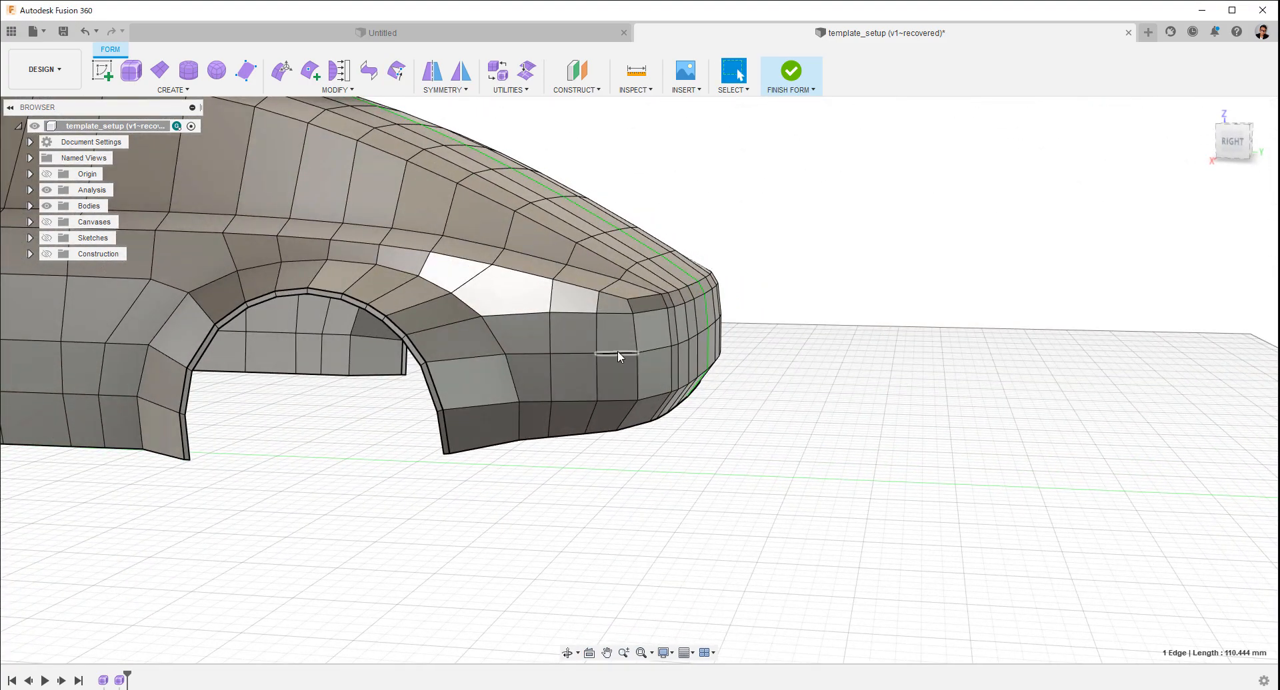
- Switch the body to smooth display and examine the zebra stripes over the rear quarter and tail
key("alt+3")
middle_click_drag(831, 377, 848, 501, "shift")
scroll(834, 439, "up", 2)
middle_click_drag(835, 441, 907, 377, "shift")
middle_click_drag(837, 403, 866, 501)
scroll(866, 501, "up", 1)
left_click(717, 324)
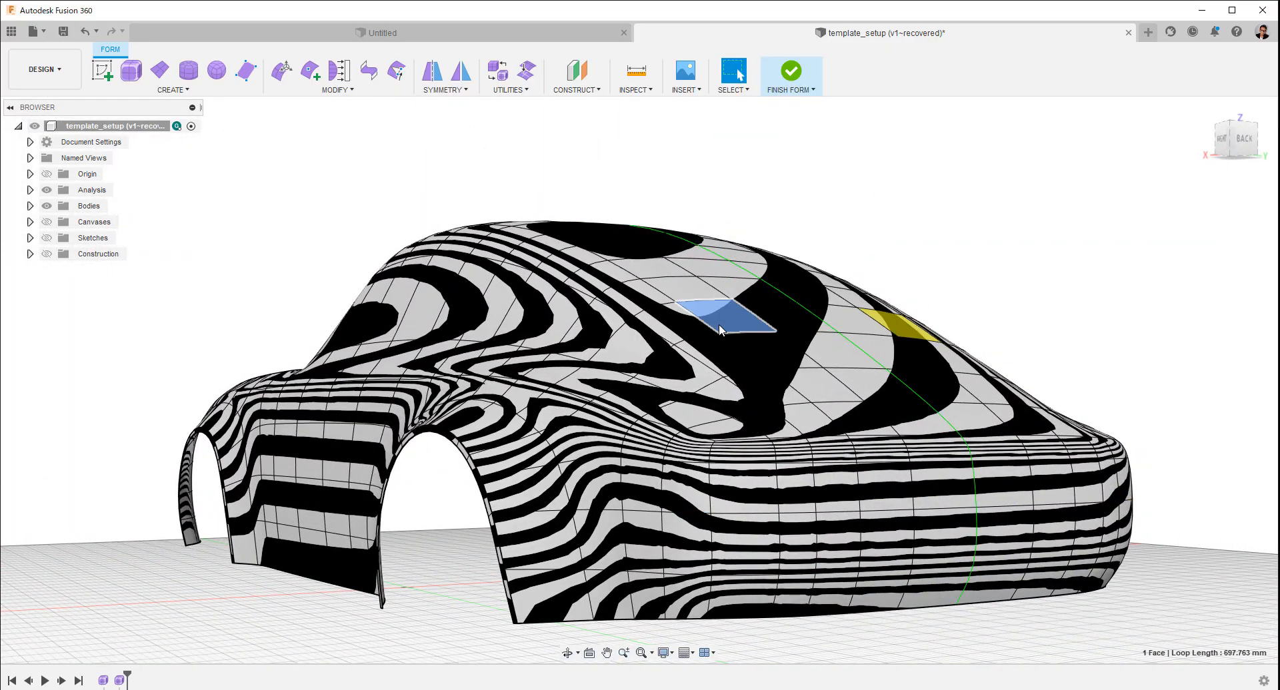
key("alt+1")
key("alt+3")
left_click(548, 160)
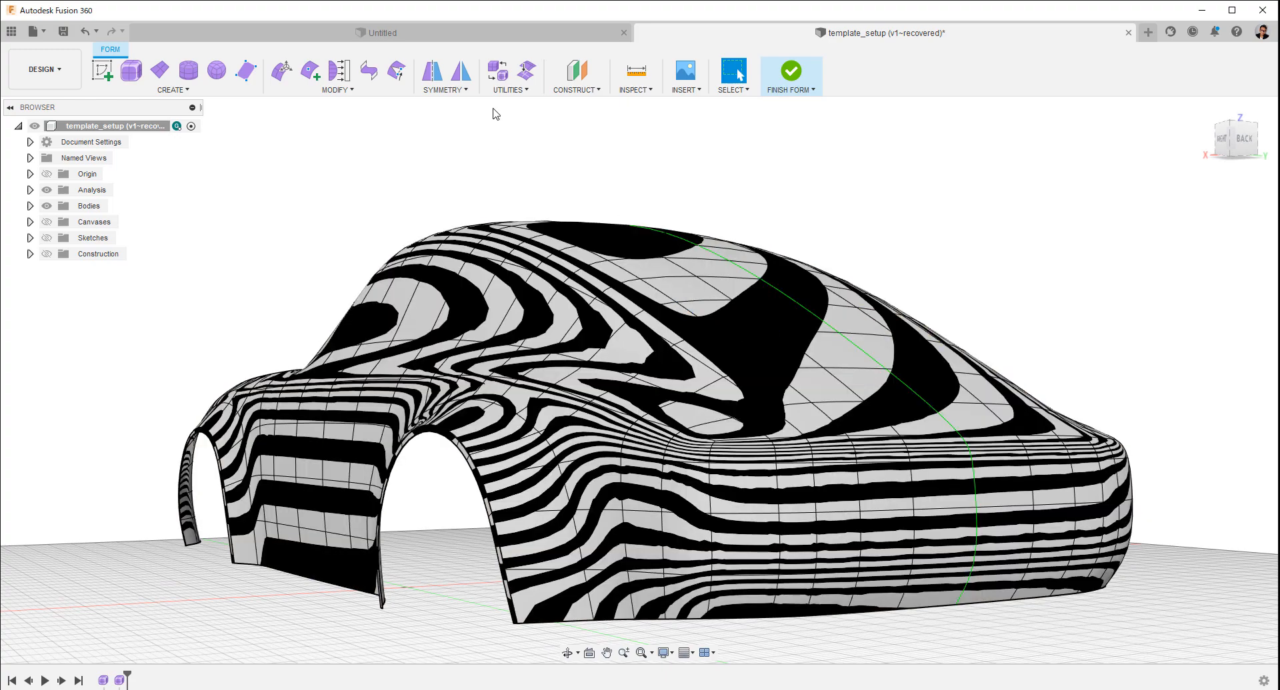
- Apply Make Uniform to the whole T-Spline body
left_click(510, 89)
left_click(520, 137)
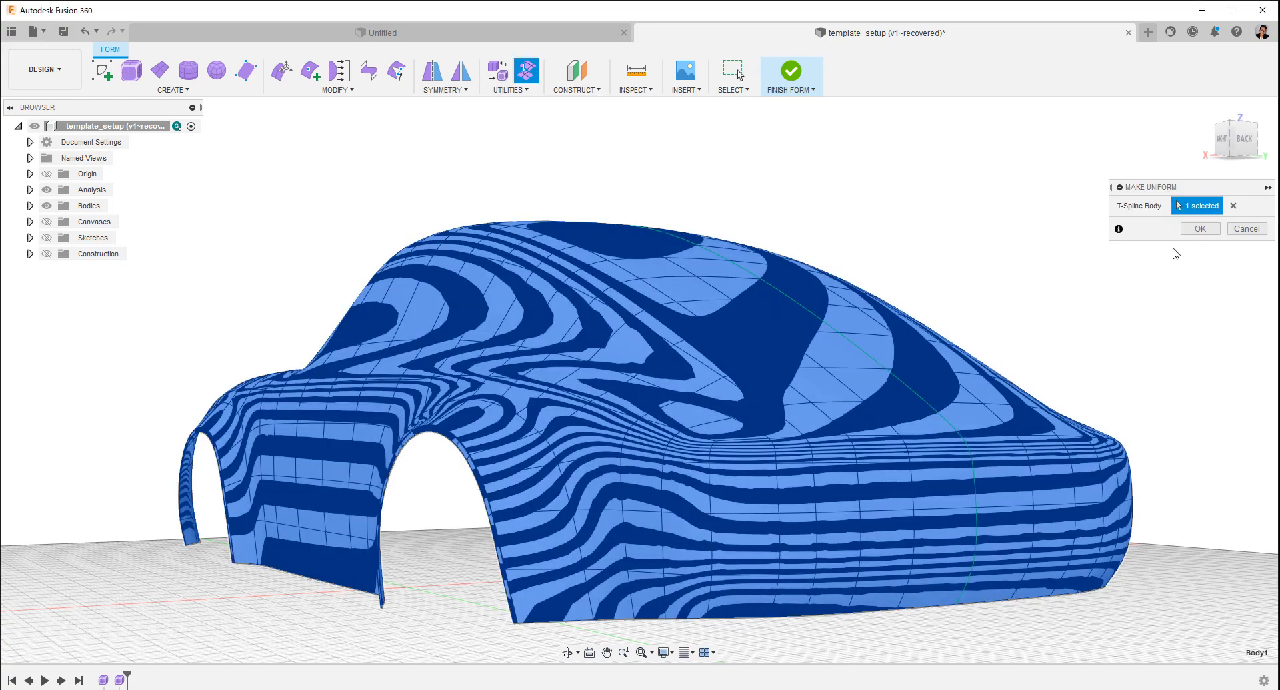
left_click(1200, 229)
- Examine the zebra stripes around the whole body, including a straight right side view
left_click(939, 422)
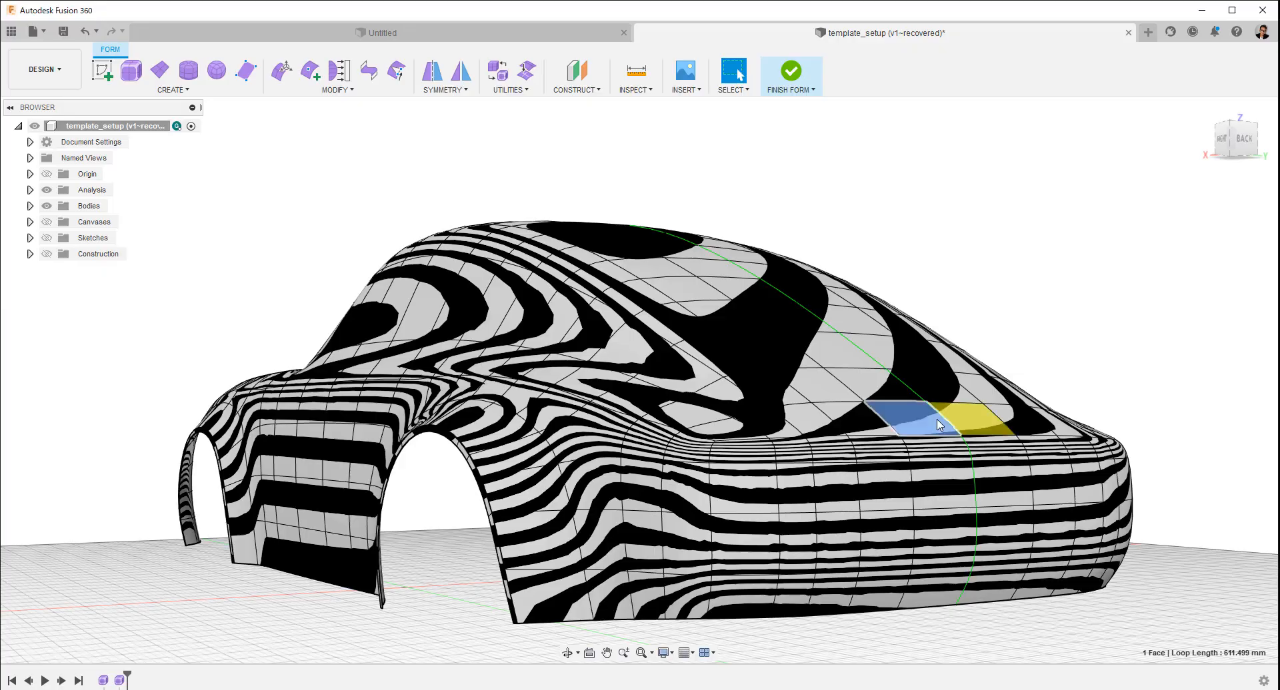
key("Escape")
middle_click_drag(938, 422, 879, 528, "shift")
middle_click_drag(879, 528, 859, 590, "ctrl+shift")
middle_click_drag(858, 590, 886, 577, "shift")
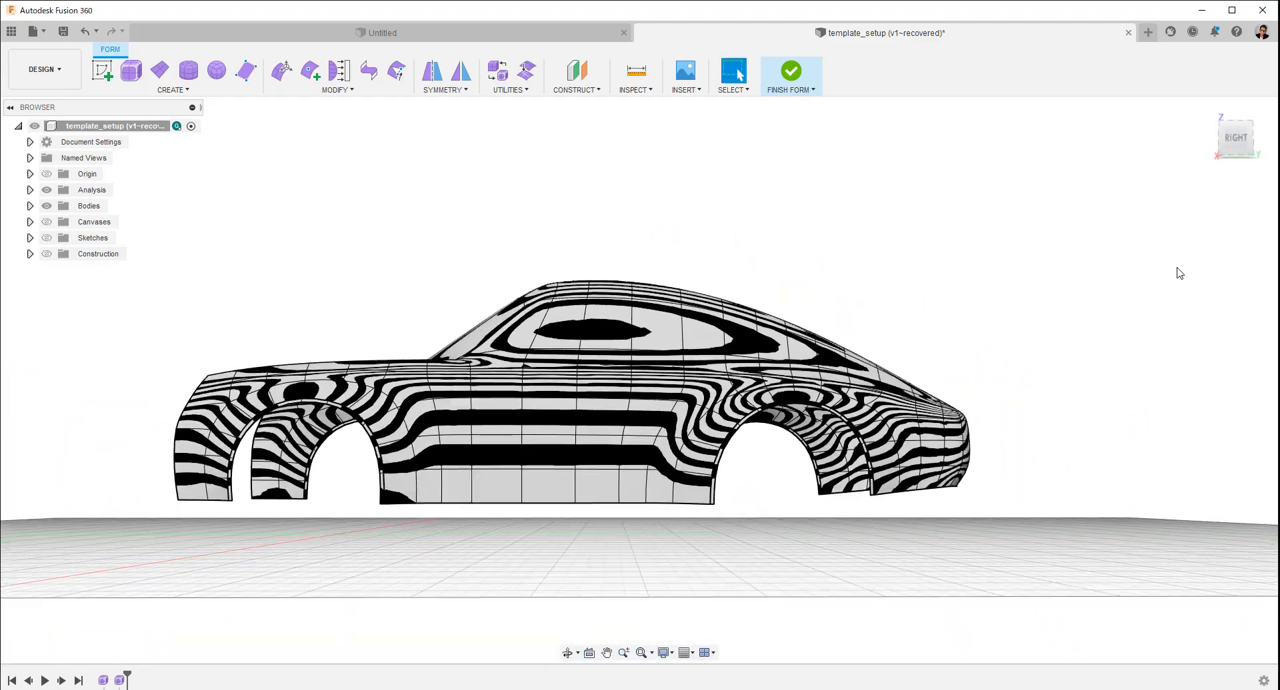
left_click(1235, 138)
middle_click_drag(1099, 445, 1135, 532)
scroll(1136, 533, "up", 2)
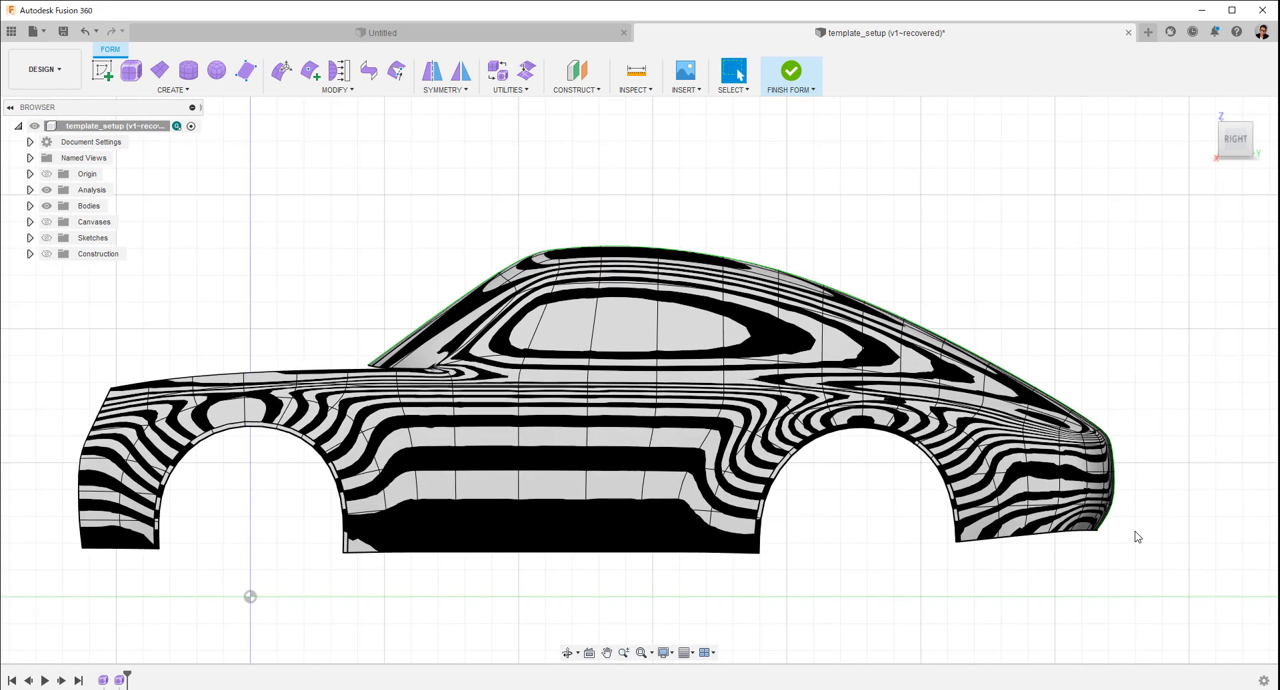